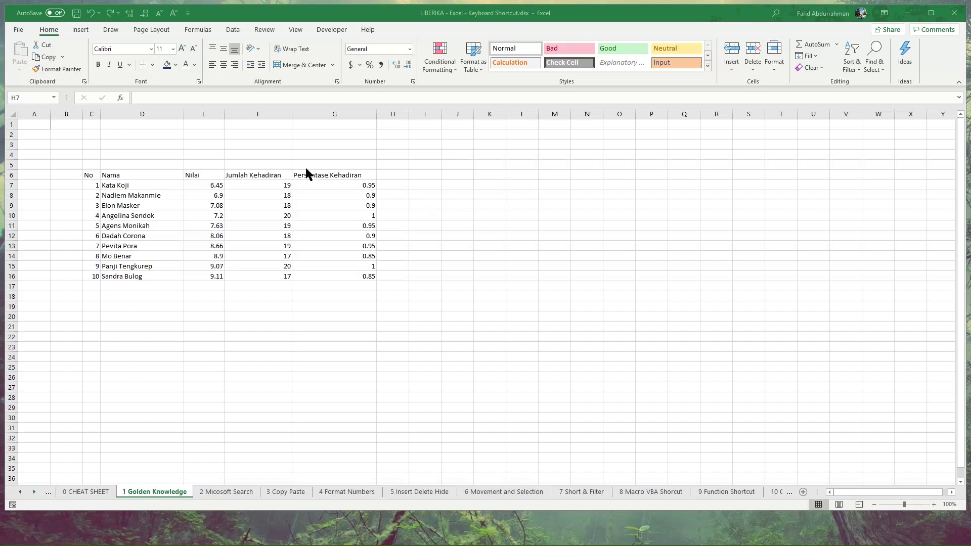
pyautogui.click(483, 191)
pyautogui.click(527, 186)
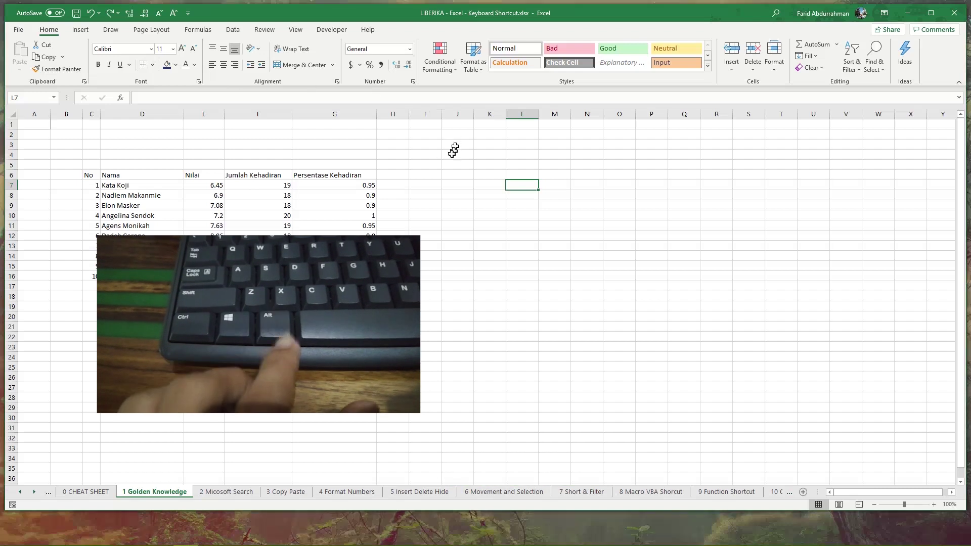
# Format the Persentase Kehadiran values in G7:G16 as percentages.
pyautogui.moveTo(357, 185); pyautogui.dragTo(372, 273)
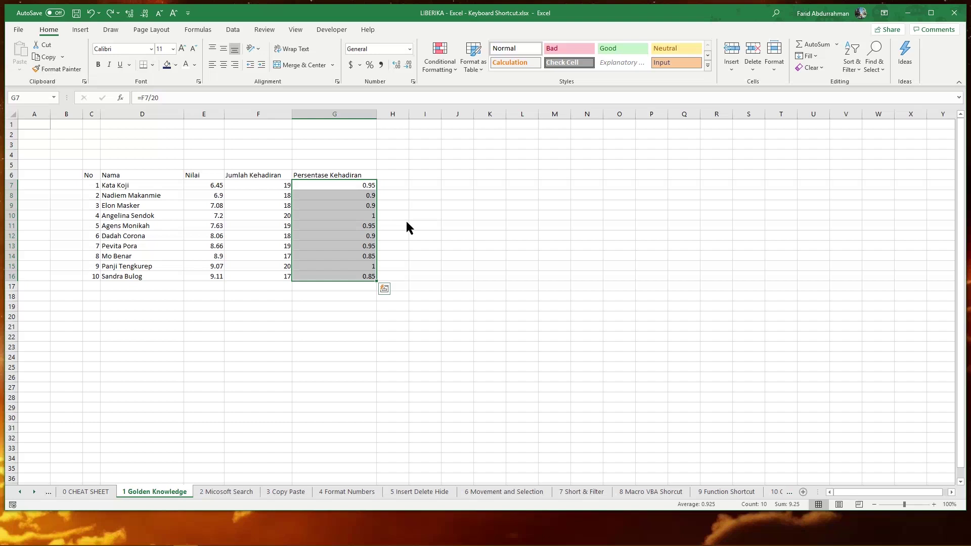
pyautogui.press('alt')
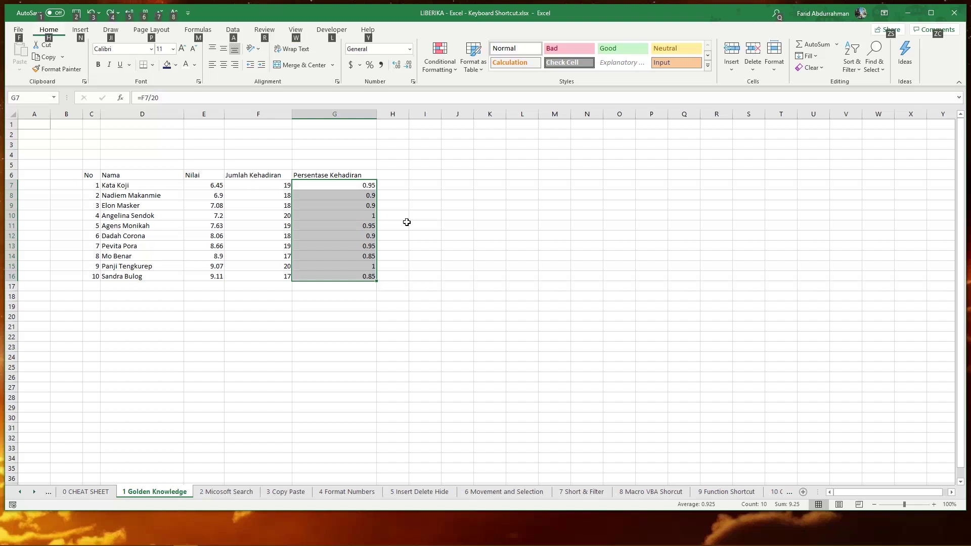
pyautogui.press('h')
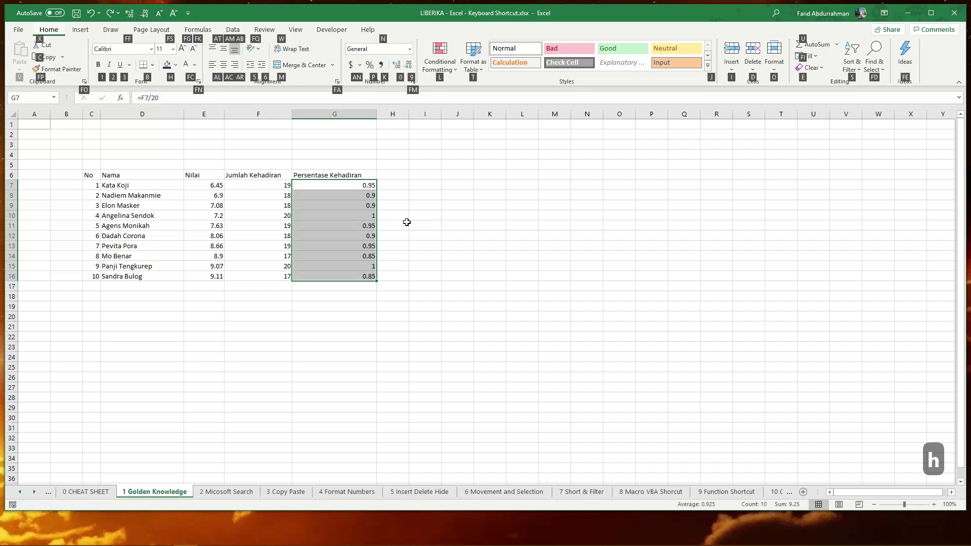
pyautogui.press('p')
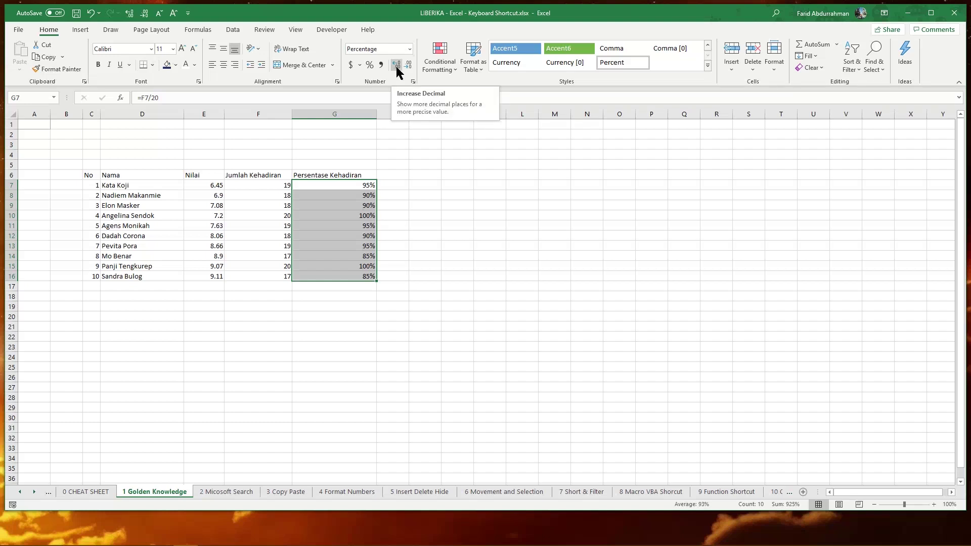
# Increase the decimals of the Persentase Kehadiran percentages to two places.
pyautogui.press('alt')
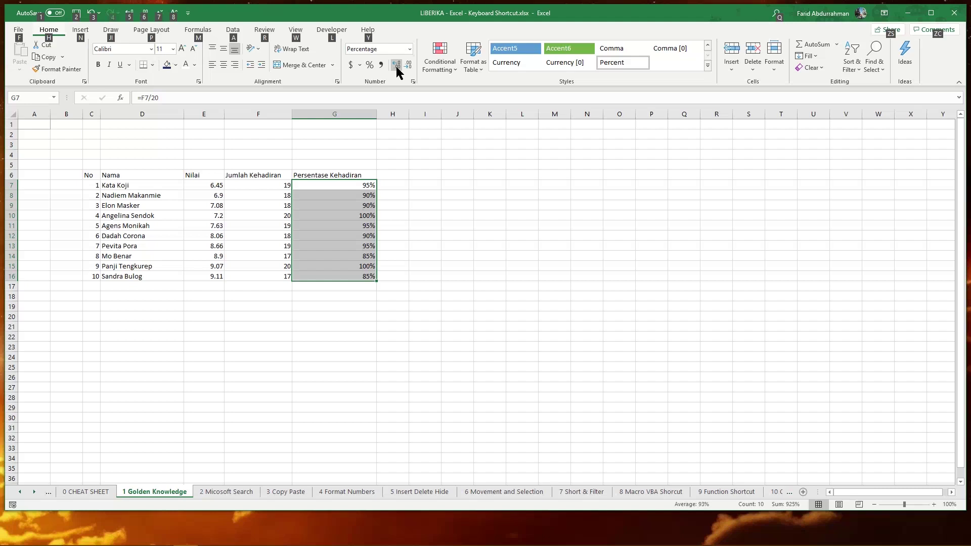
pyautogui.press('h')
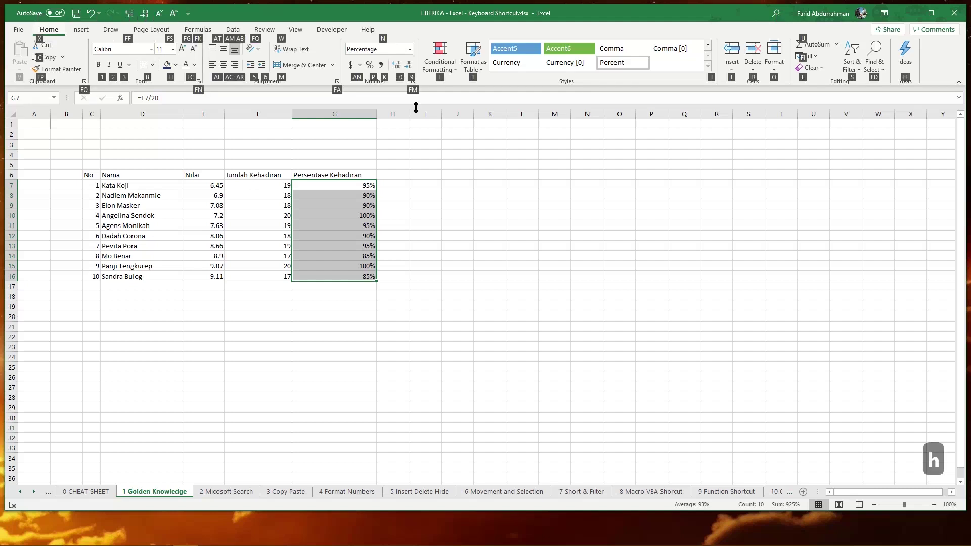
pyautogui.press('0')
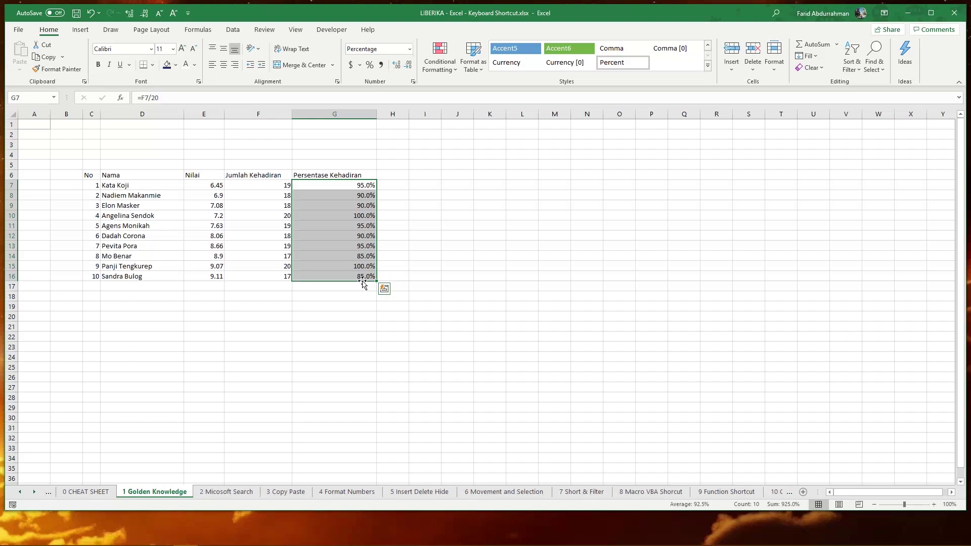
pyautogui.hotkey('alt', 'h')
pyautogui.press('0')
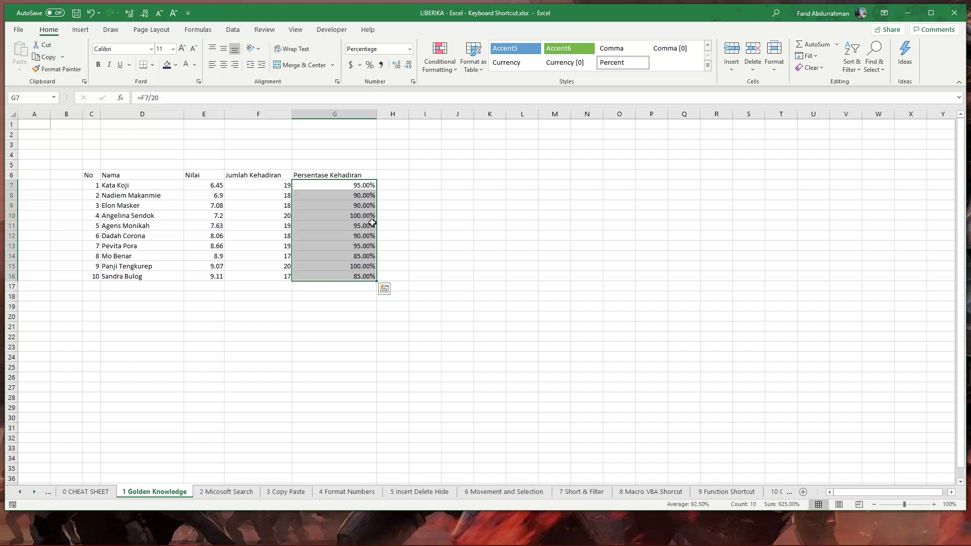
pyautogui.click(151, 30)
pyautogui.click(197, 30)
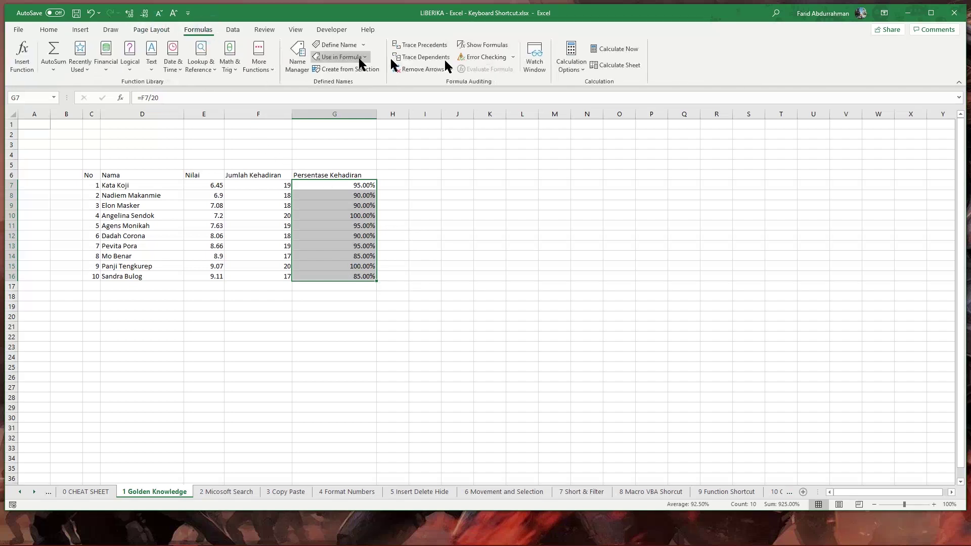
pyautogui.click(228, 31)
pyautogui.click(149, 30)
pyautogui.click(109, 31)
pyautogui.click(80, 31)
pyautogui.click(50, 32)
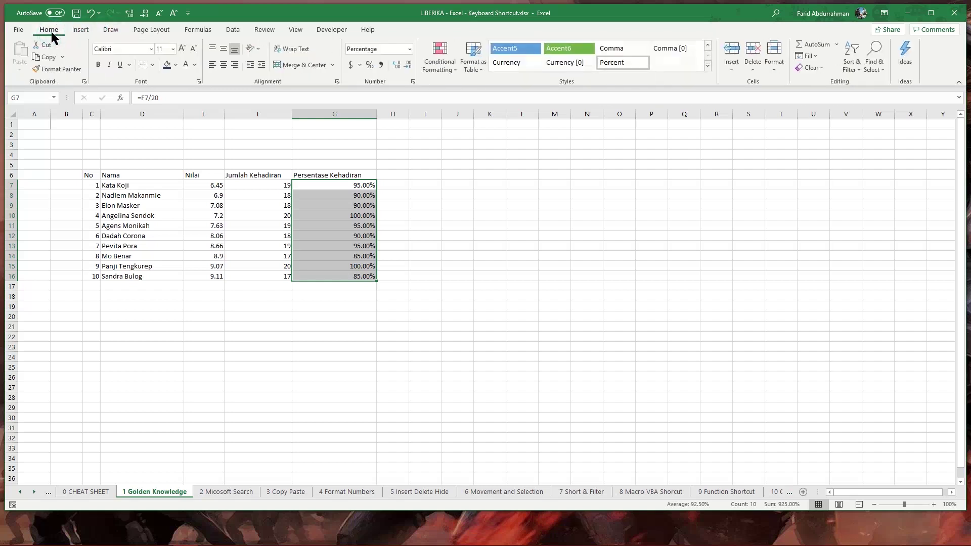
pyautogui.moveTo(204, 205); pyautogui.dragTo(204, 226)
pyautogui.click(204, 215)
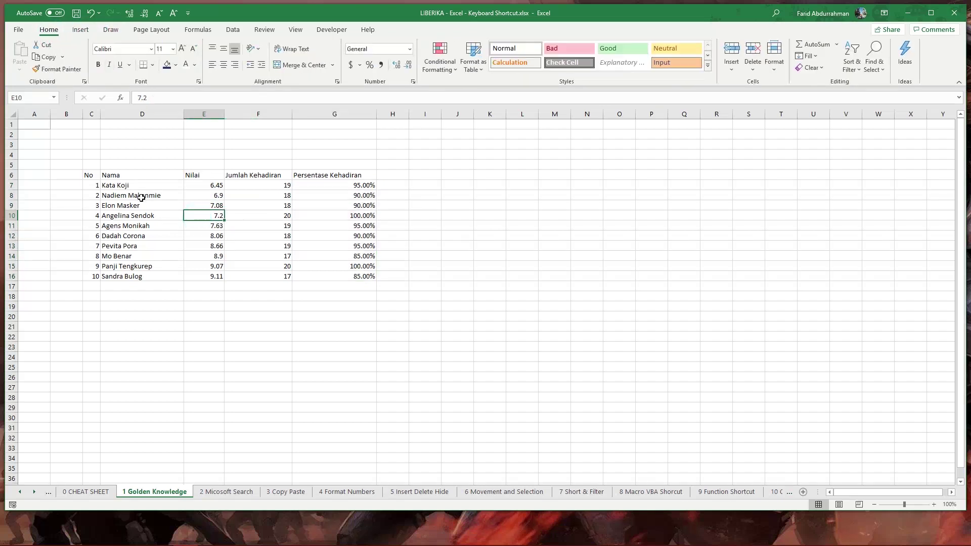
# Sort the table range D6:G16 in ascending order by the Nama column, leaving out the No column.
pyautogui.click(133, 185)
pyautogui.click(128, 185)
pyautogui.moveTo(127, 185); pyautogui.dragTo(126, 276)
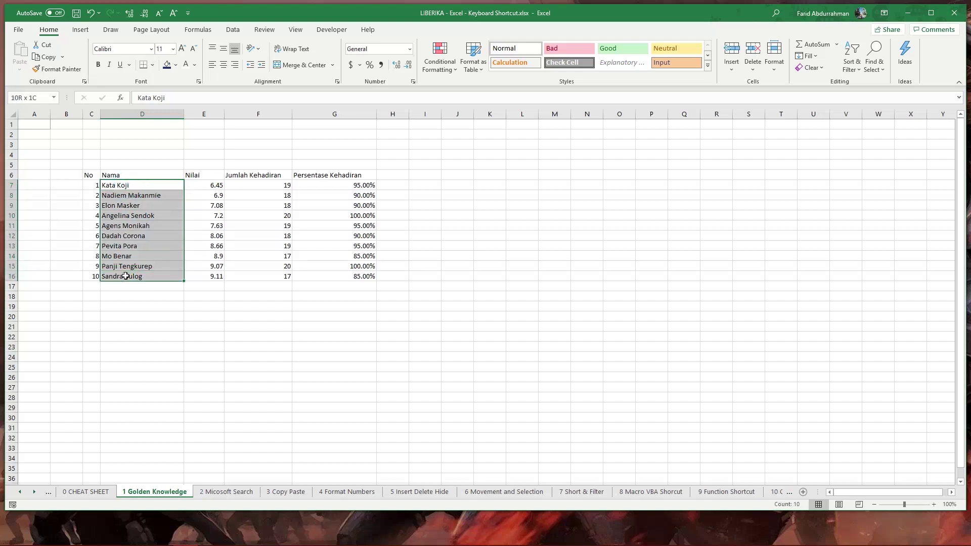
pyautogui.click(136, 175)
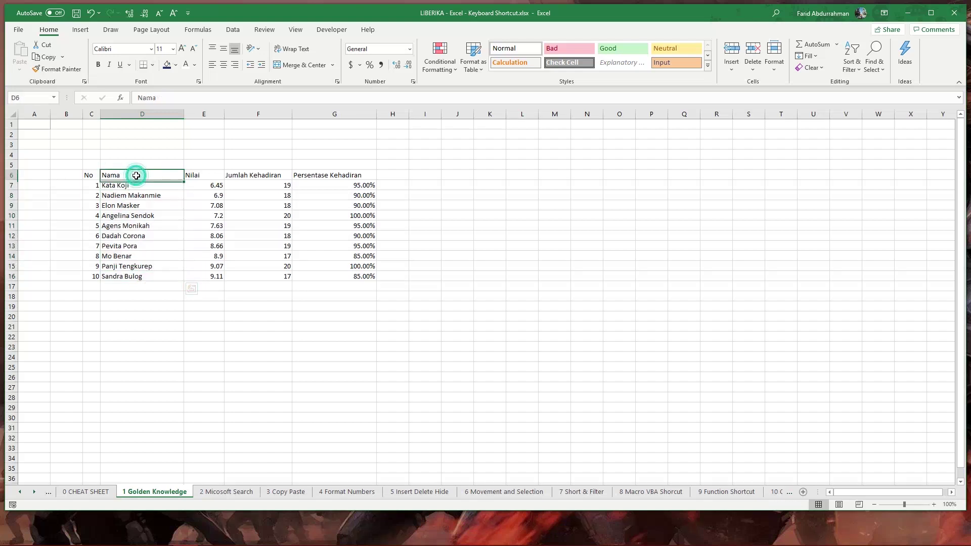
pyautogui.keyDown('shift'); pyautogui.click(341, 275); pyautogui.keyUp('shift')
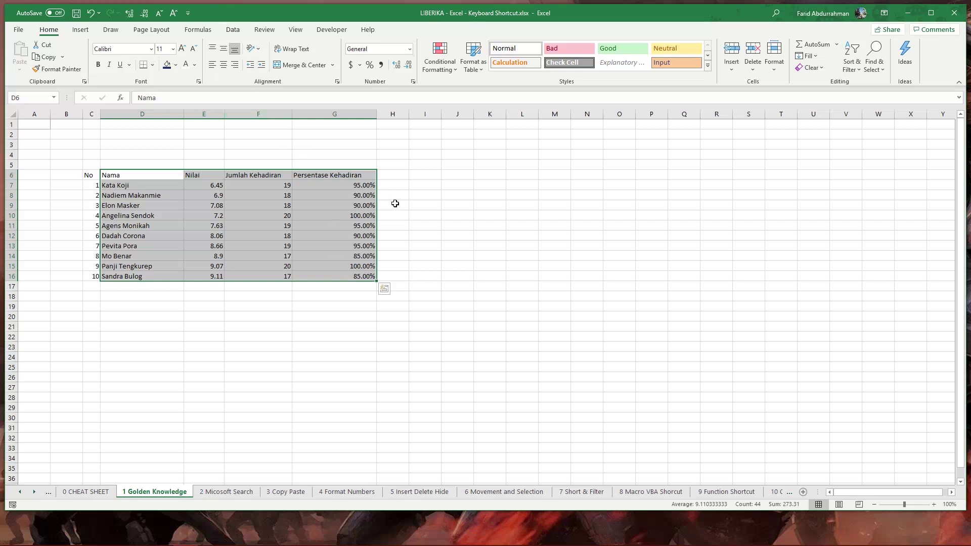
pyautogui.press('alt')
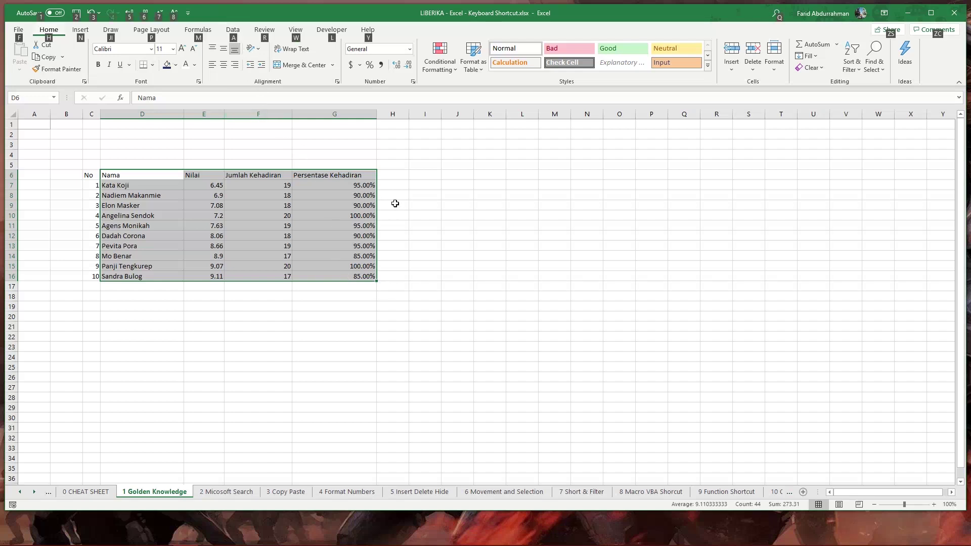
pyautogui.press('a')
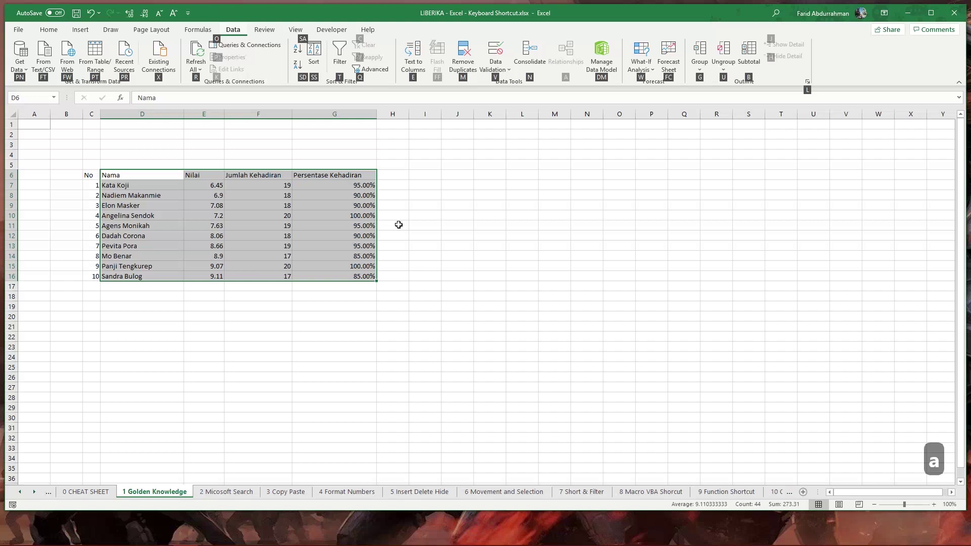
pyautogui.press('s')
pyautogui.press('a')
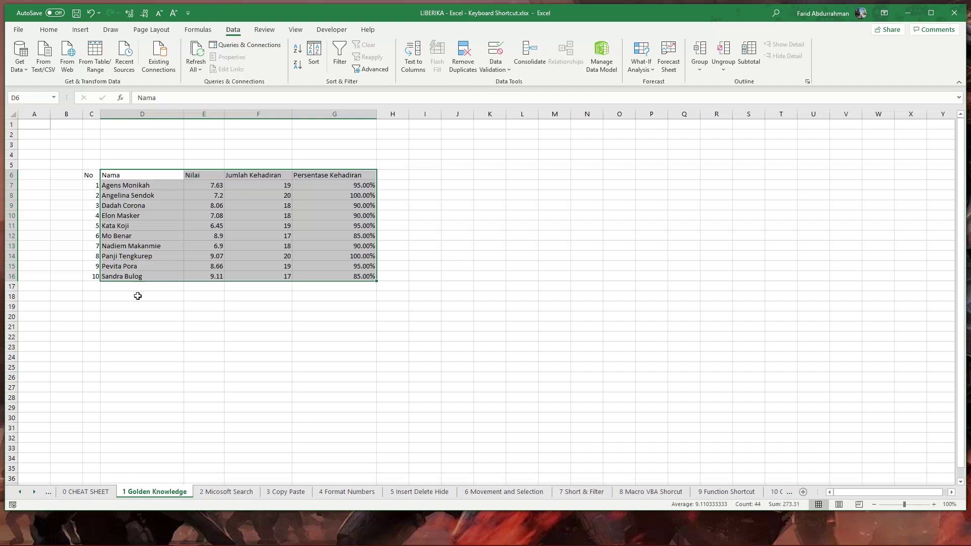
# Undo the sort, the added decimals and the percentage formatting, and save the workbook.
pyautogui.hotkey('ctrl', 'z')
pyautogui.hotkey('ctrl', 'z')
pyautogui.hotkey('ctrl', 'z')
pyautogui.hotkey('ctrl', 'z')
pyautogui.click(409, 215)
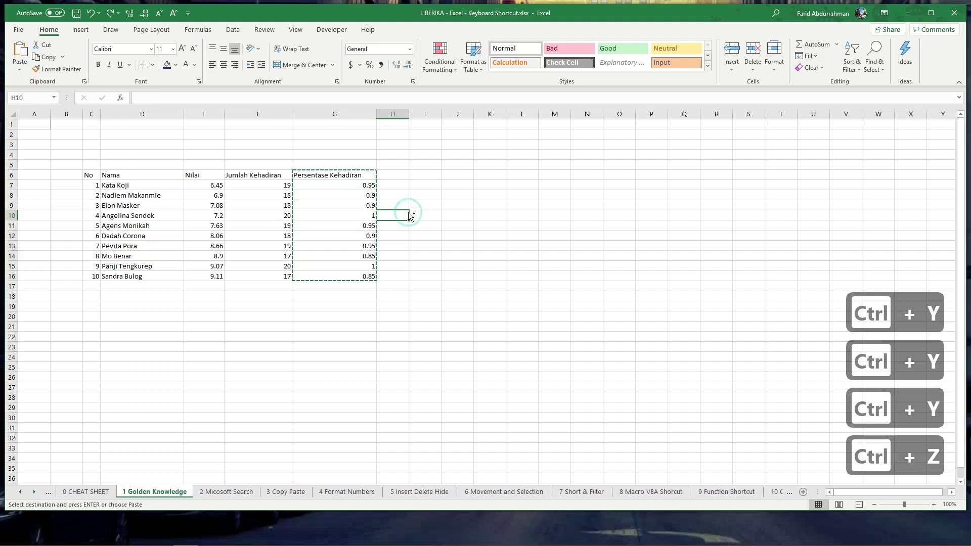
pyautogui.hotkey('ctrl', 's')
pyautogui.click(409, 260)
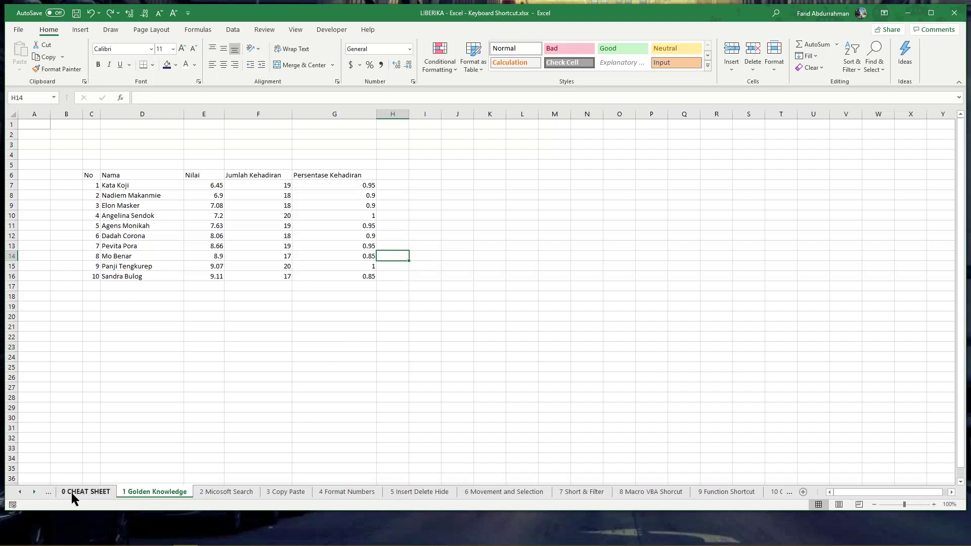
# Switch to the 0 CHEAT SHEET sheet and review the old and new ALT shortcuts for Paste Special and Paste Value.
pyautogui.hotkey('ctrl', 'pageup')
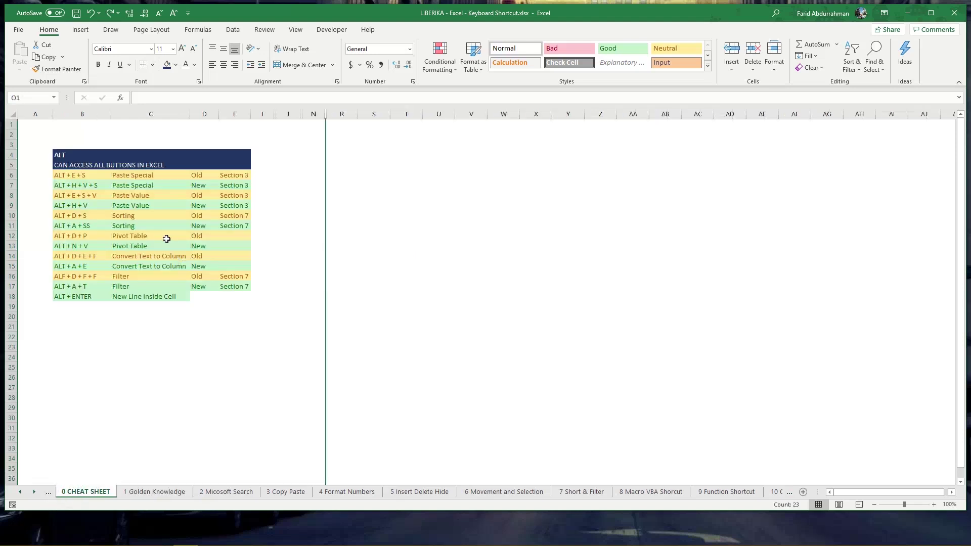
pyautogui.click(137, 177)
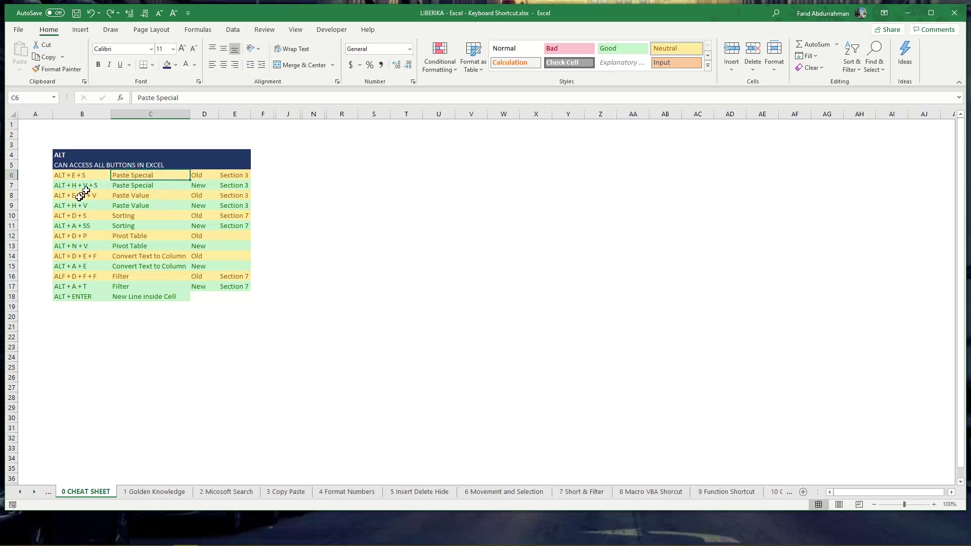
pyautogui.click(132, 187)
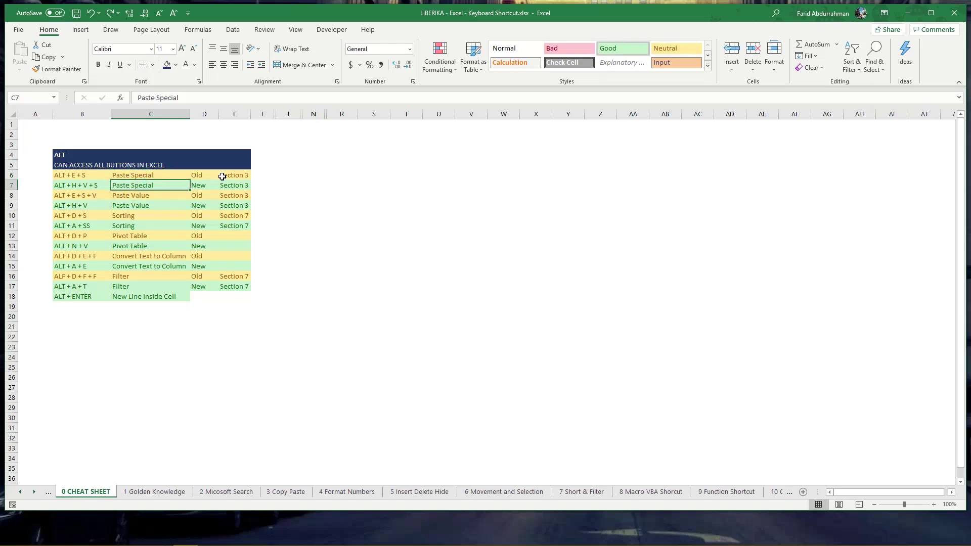
pyautogui.click(222, 176)
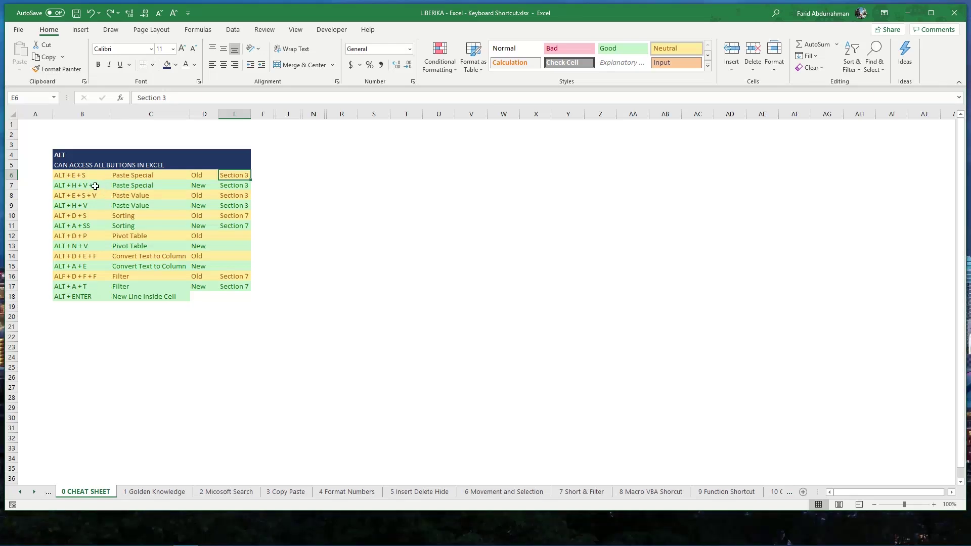
pyautogui.click(88, 183)
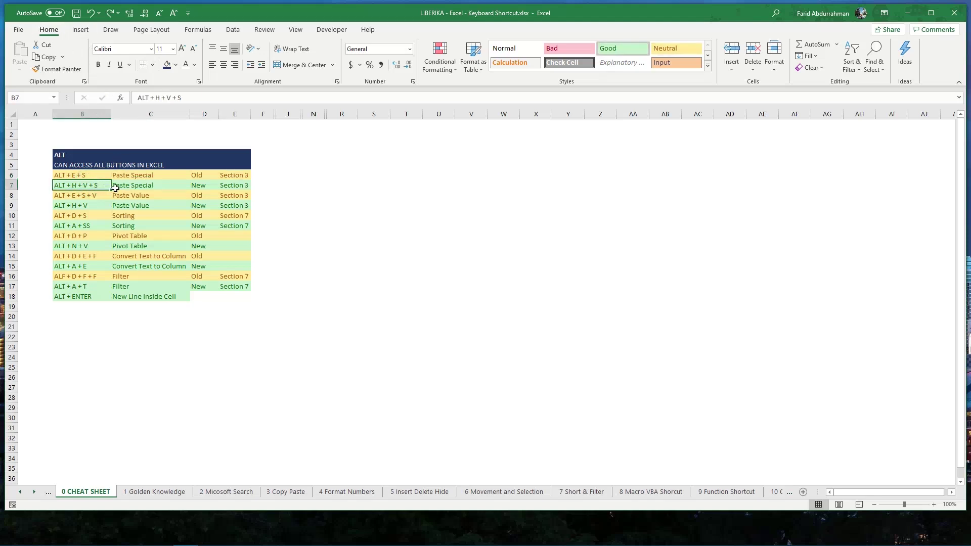
pyautogui.click(131, 185)
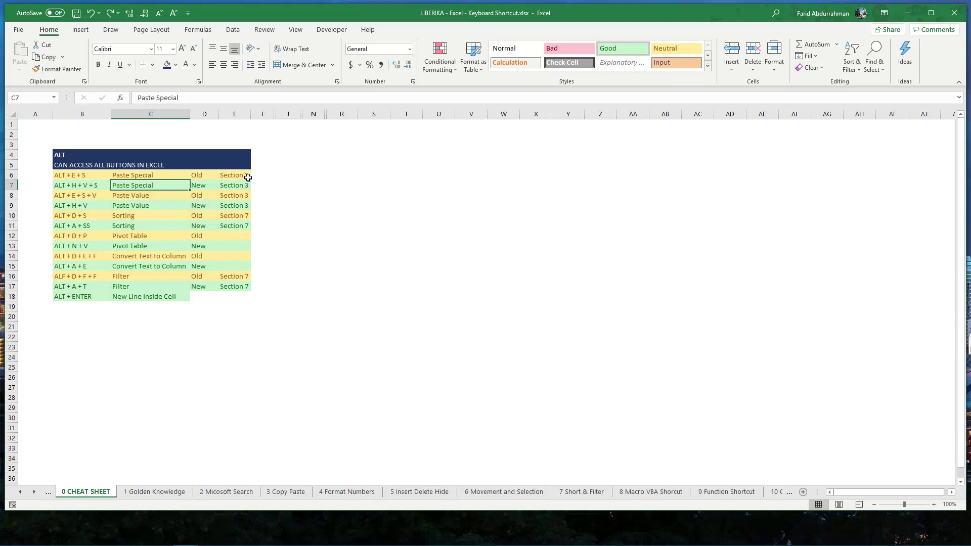
pyautogui.moveTo(242, 176); pyautogui.dragTo(245, 187)
pyautogui.moveTo(90, 197); pyautogui.dragTo(104, 175)
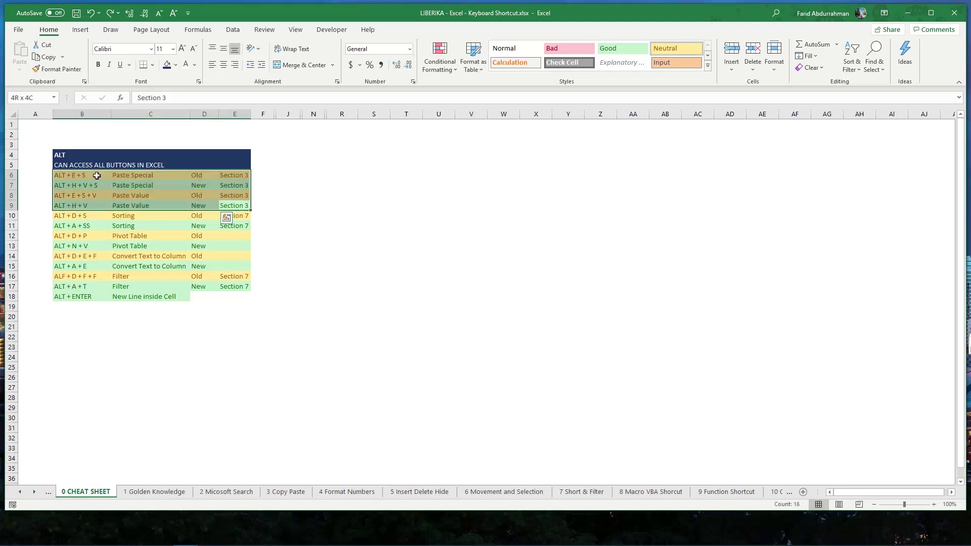
# Review the cheat sheet's old and new ALT shortcuts for Sorting, Filter and Pivot Table, including their section references.
pyautogui.click(135, 216)
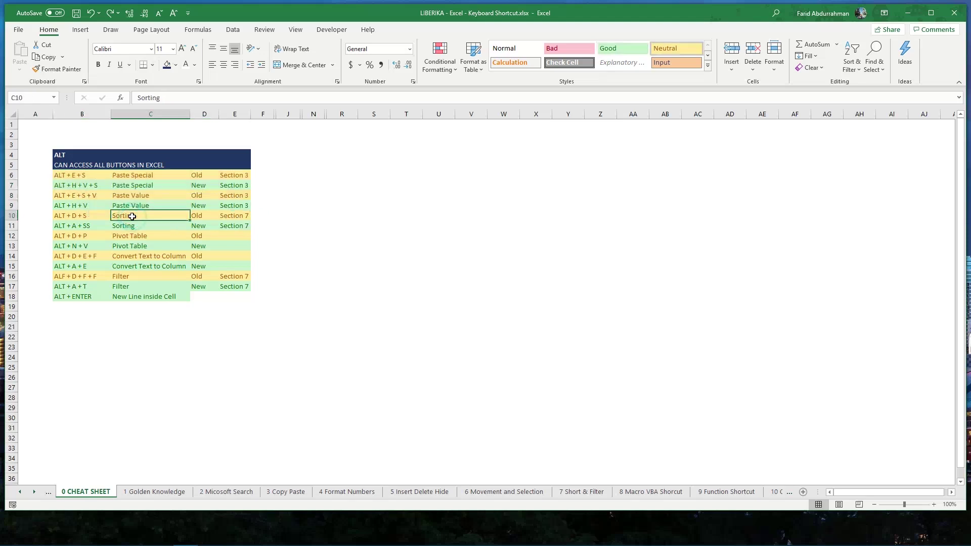
pyautogui.click(86, 215)
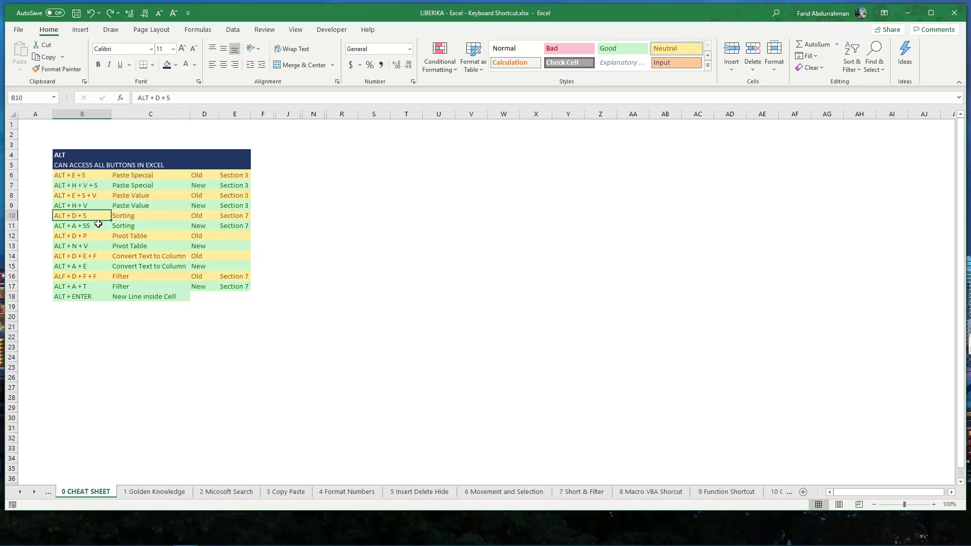
pyautogui.moveTo(241, 226); pyautogui.dragTo(96, 215)
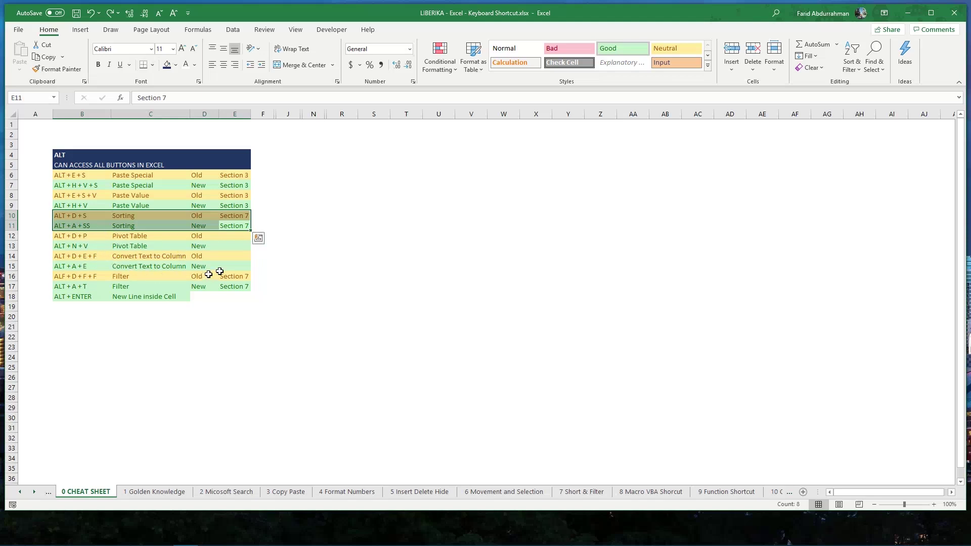
pyautogui.moveTo(240, 238); pyautogui.dragTo(238, 265)
pyautogui.moveTo(81, 276); pyautogui.dragTo(243, 285)
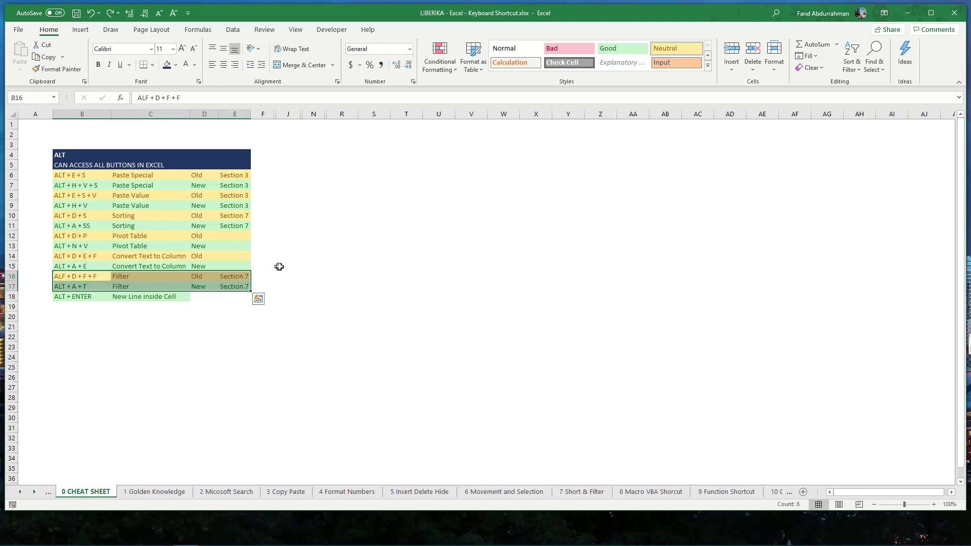
pyautogui.click(279, 266)
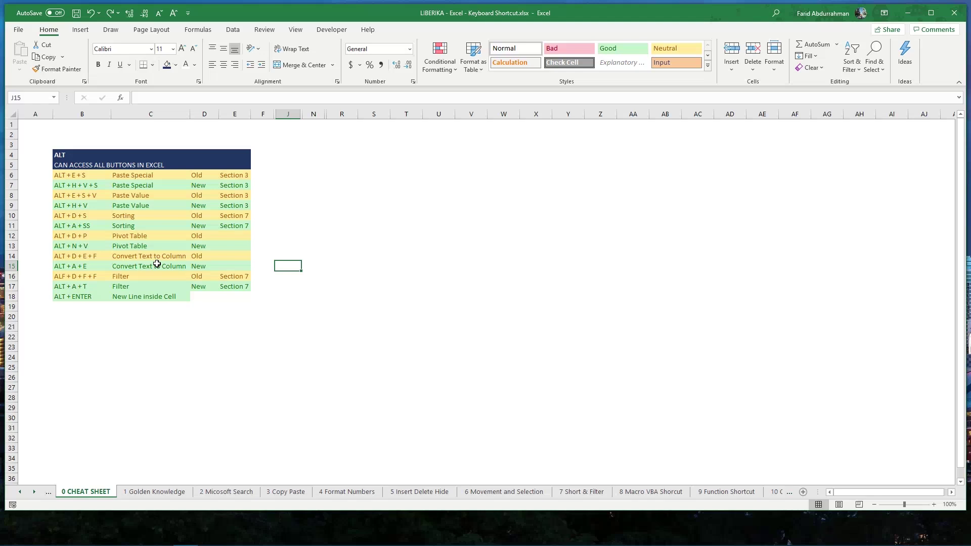
pyautogui.click(128, 247)
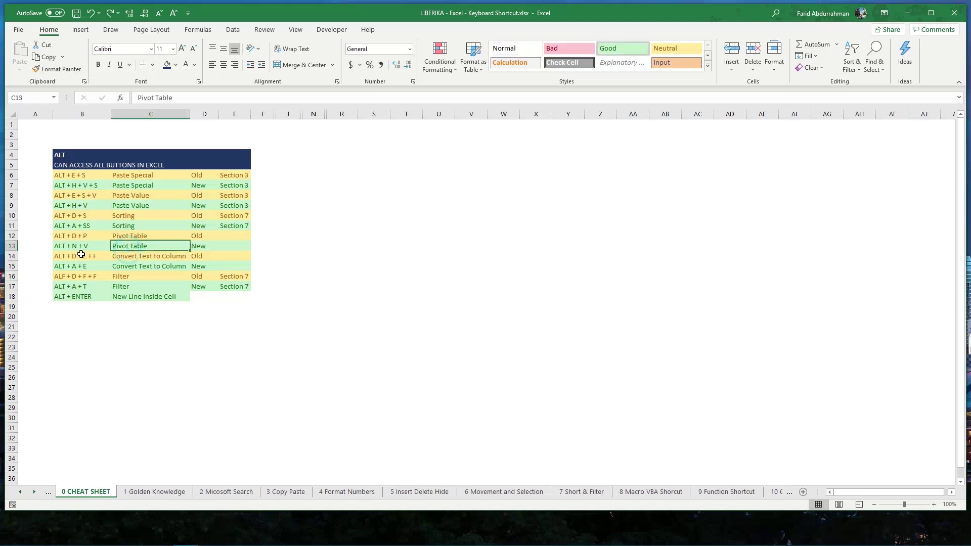
pyautogui.click(71, 248)
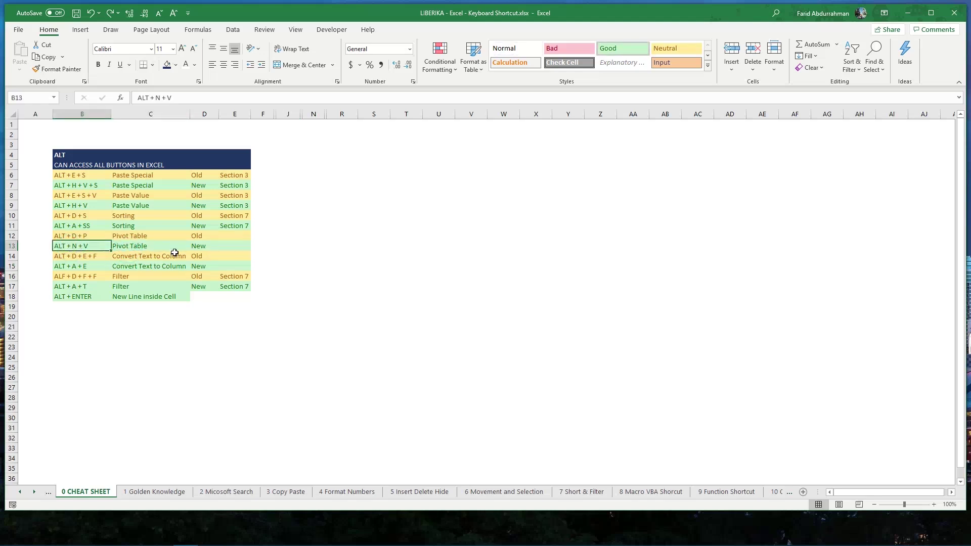
pyautogui.click(204, 247)
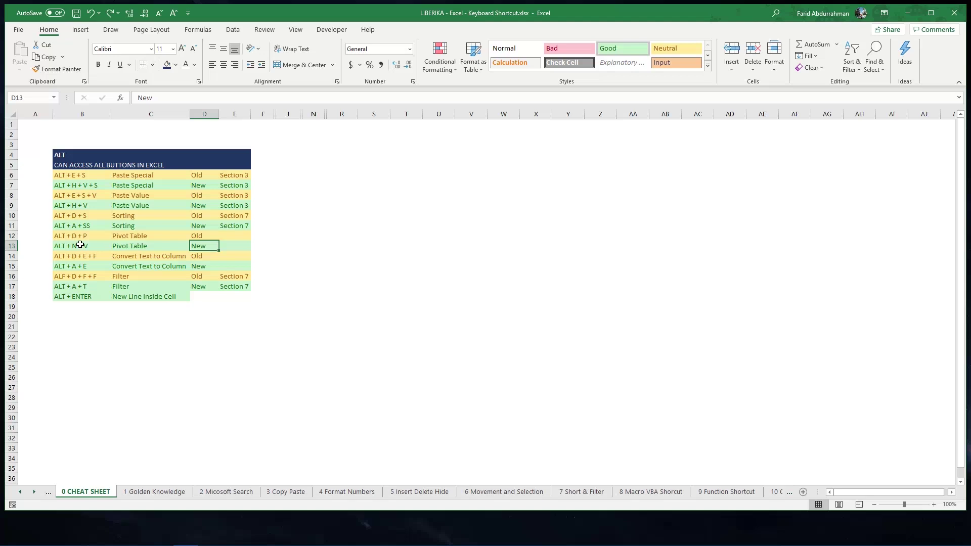
# On the 1 Golden Knowledge sheet, start the PivotTable and PivotChart Wizard for a PivotTable based on range D6:G16.
pyautogui.click(82, 240)
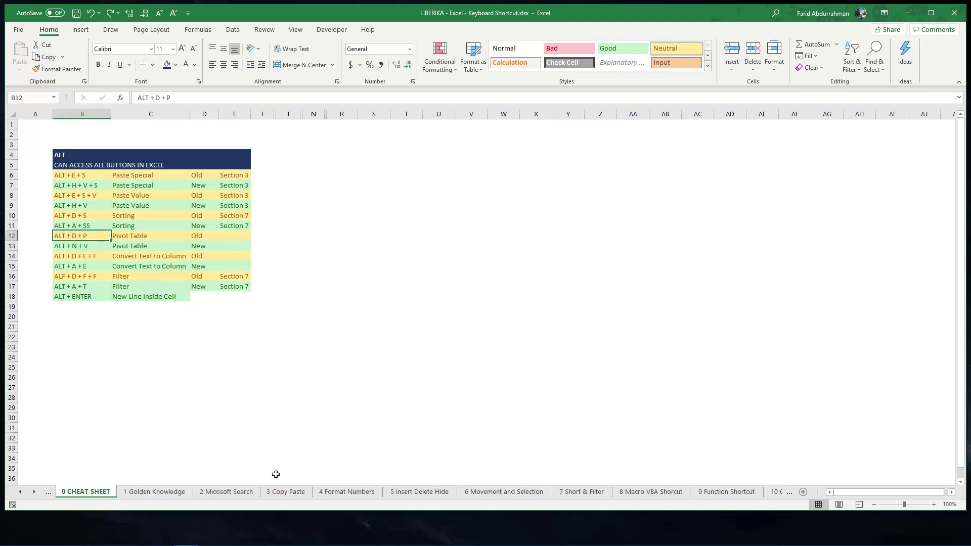
pyautogui.click(184, 491)
pyautogui.click(320, 293)
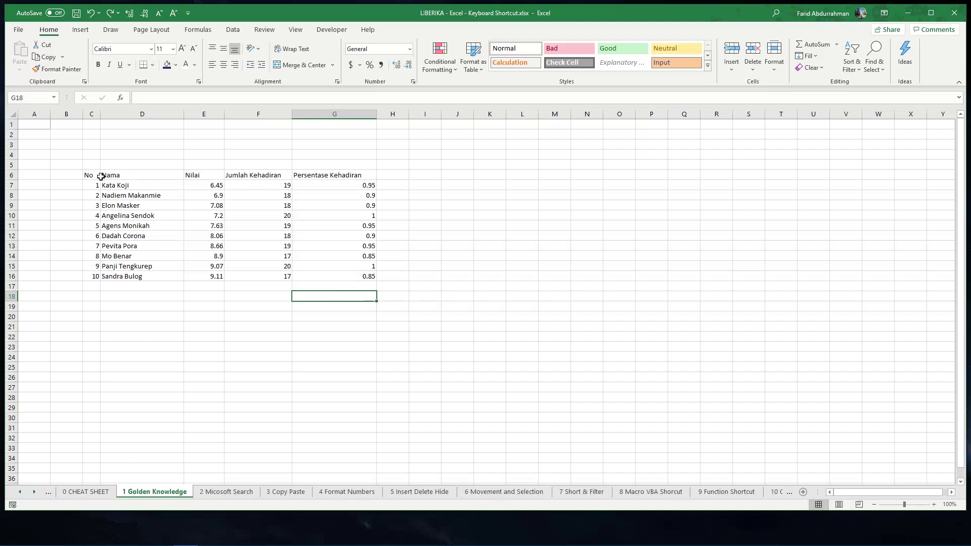
pyautogui.moveTo(121, 176); pyautogui.dragTo(218, 276)
pyautogui.moveTo(299, 274); pyautogui.dragTo(333, 269)
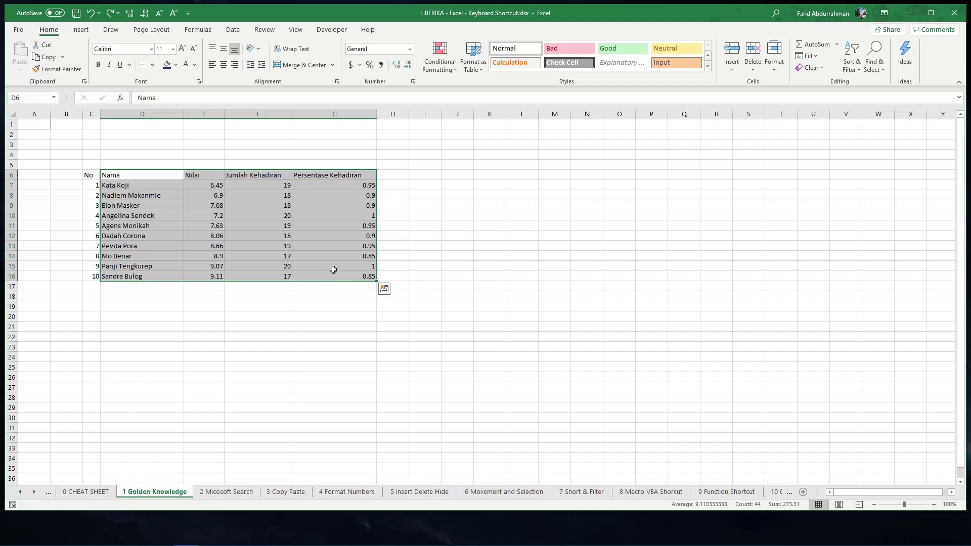
pyautogui.hotkey('alt', 'd')
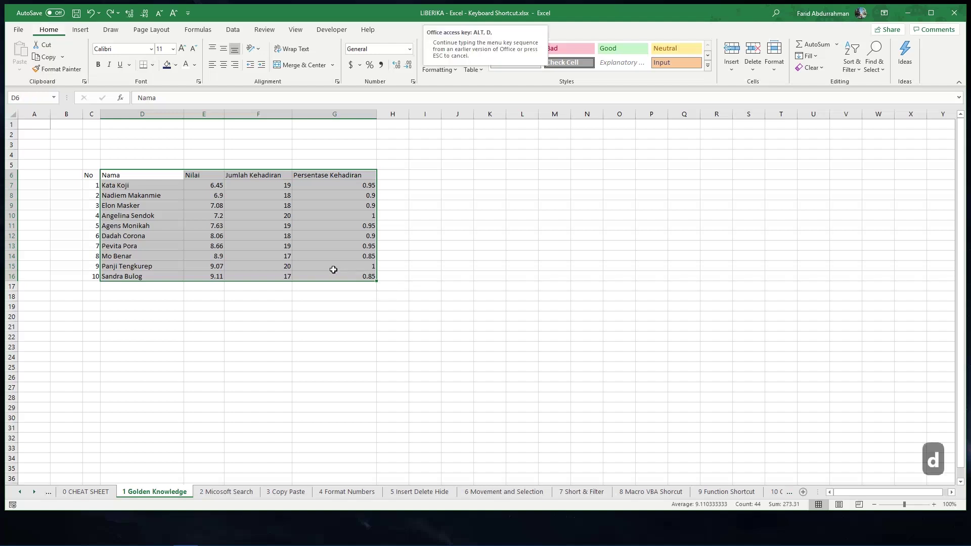
pyautogui.press('p')
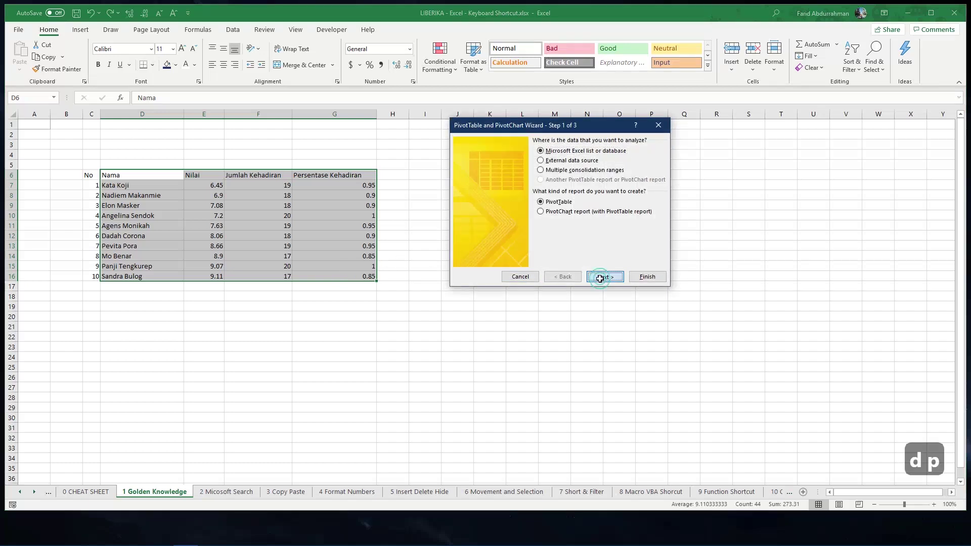
pyautogui.click(605, 276)
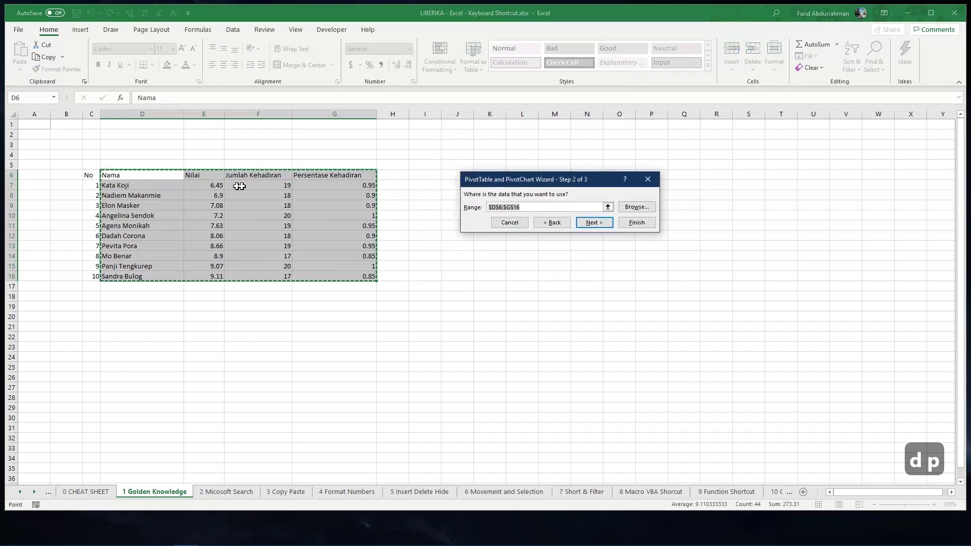
pyautogui.click(593, 223)
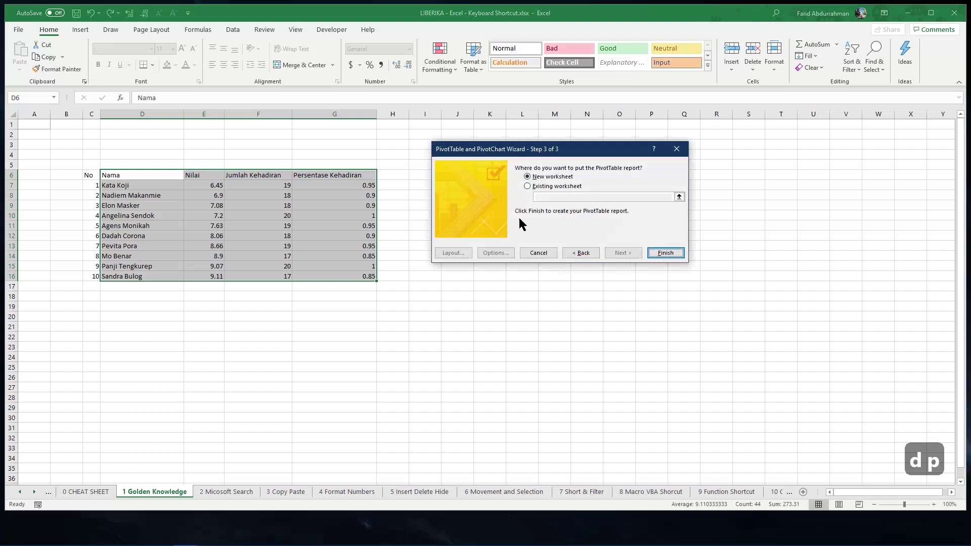
# Place the PivotTable report in the existing worksheet at cell K6 and finish the wizard.
pyautogui.click(537, 187)
pyautogui.moveTo(495, 154); pyautogui.dragTo(477, 296)
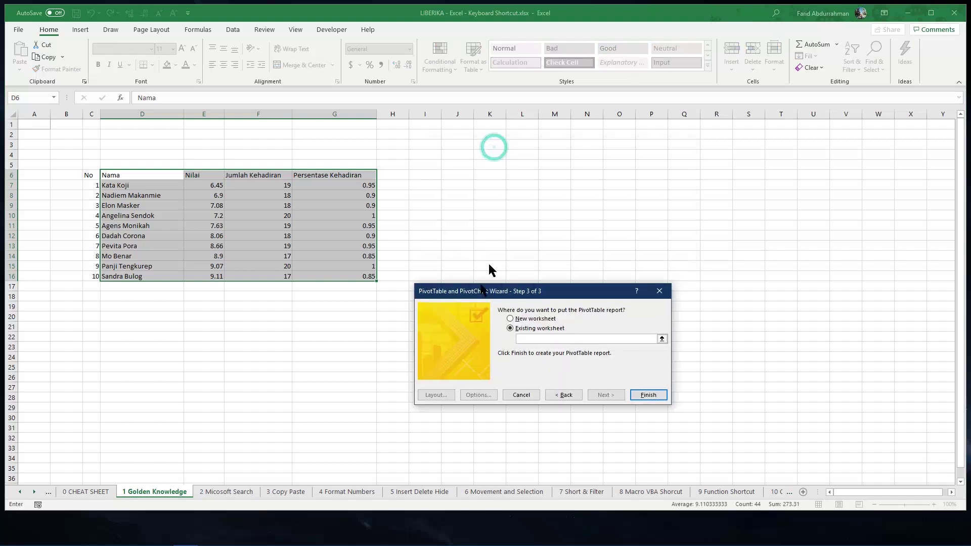
pyautogui.click(490, 175)
pyautogui.click(648, 395)
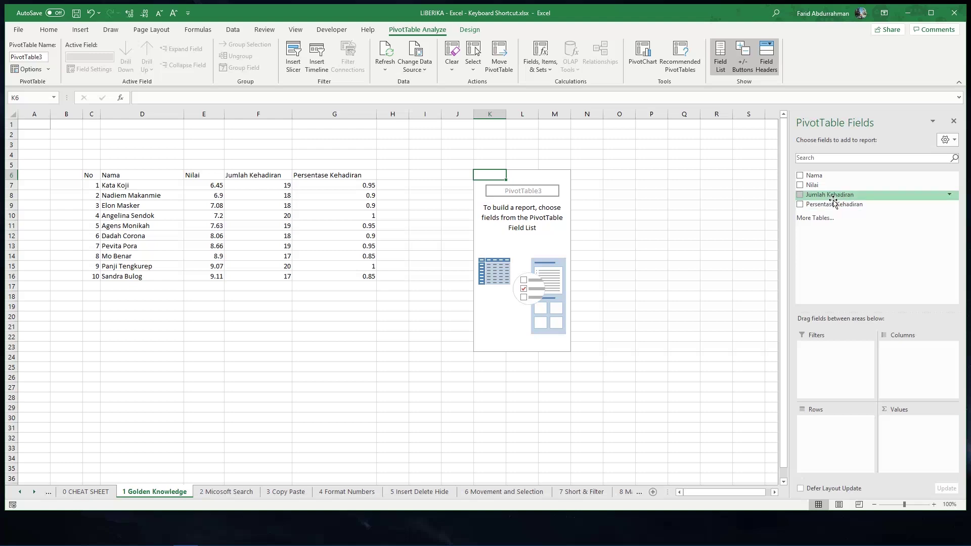
# Add Jumlah Kehadiran to the PivotTable's rows and Nilai to its values.
pyautogui.moveTo(834, 203); pyautogui.dragTo(841, 433)
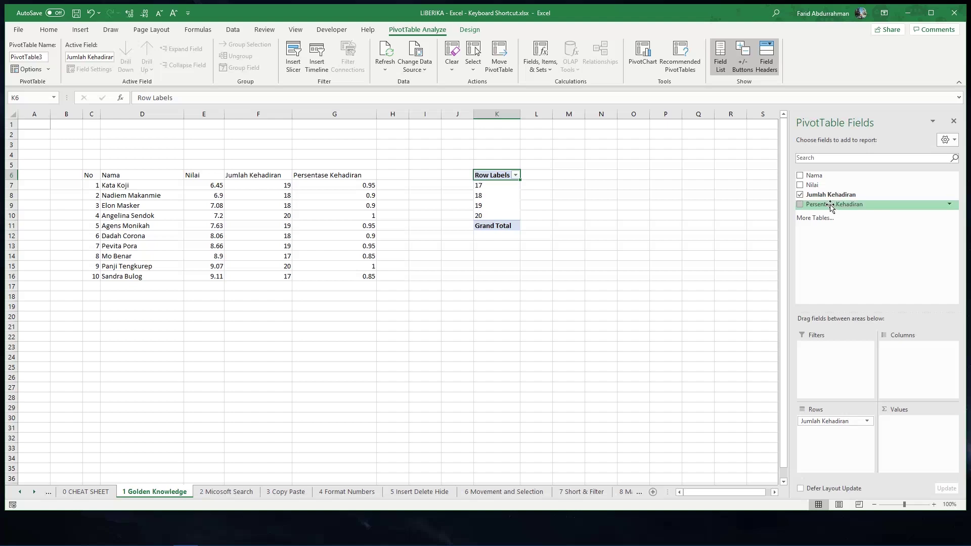
pyautogui.moveTo(824, 176); pyautogui.dragTo(823, 188)
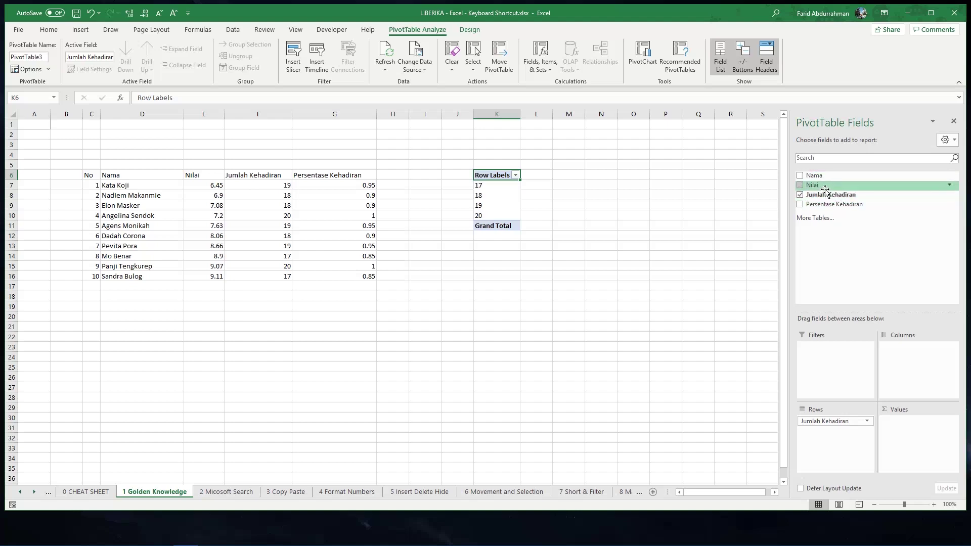
pyautogui.moveTo(822, 186); pyautogui.dragTo(907, 425)
# Change the Nilai value field's summary calculation to Count.
pyautogui.click(935, 424)
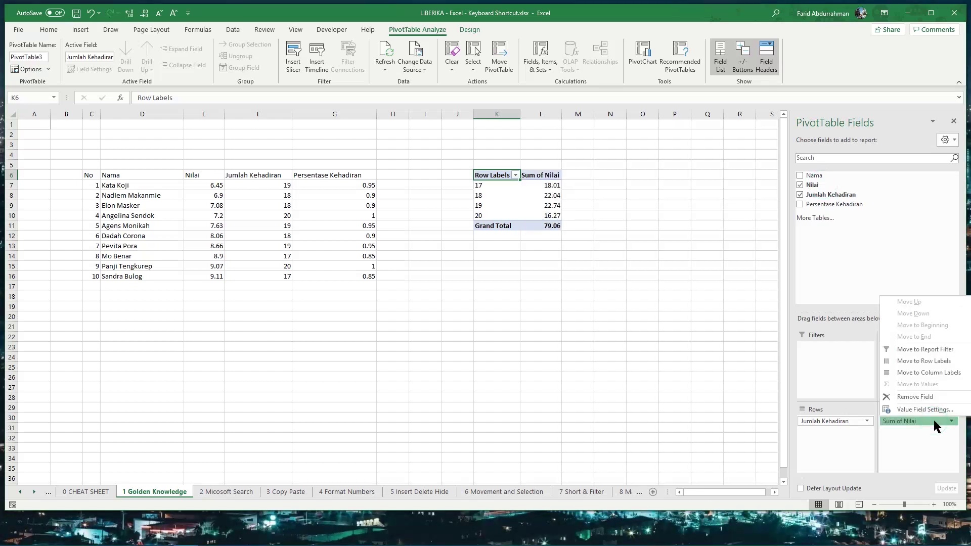
pyautogui.click(934, 411)
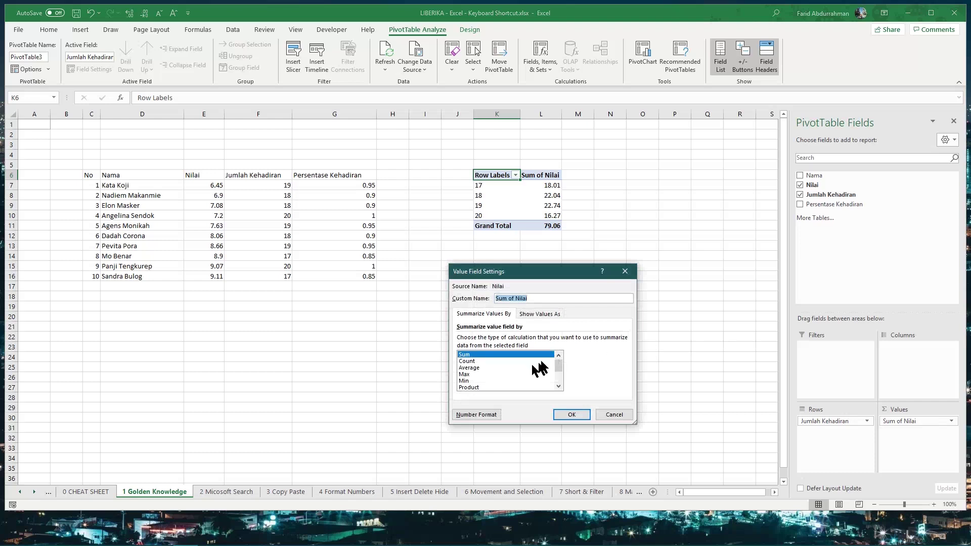
pyautogui.click(483, 374)
pyautogui.scroll(-2, 483, 377)
pyautogui.scroll(3, 484, 377)
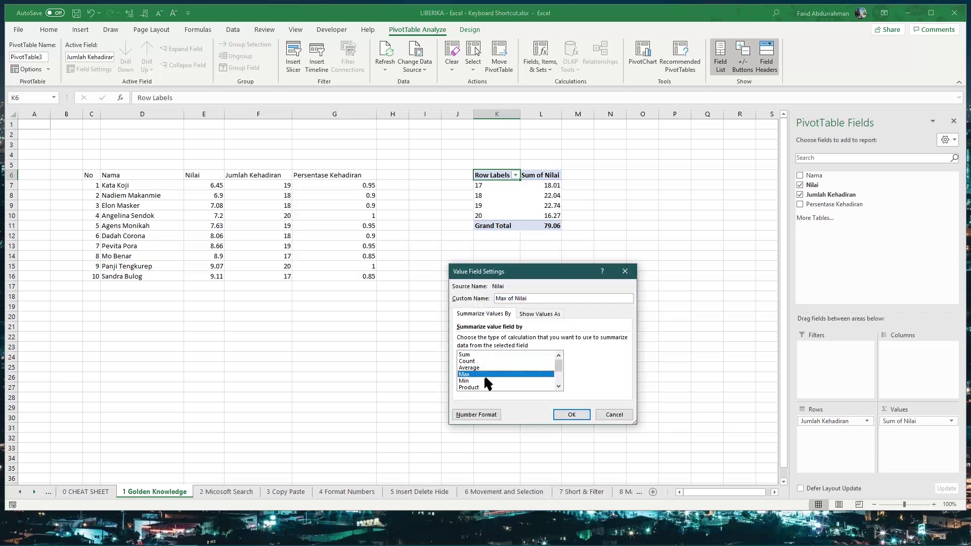
pyautogui.click(485, 361)
pyautogui.click(572, 415)
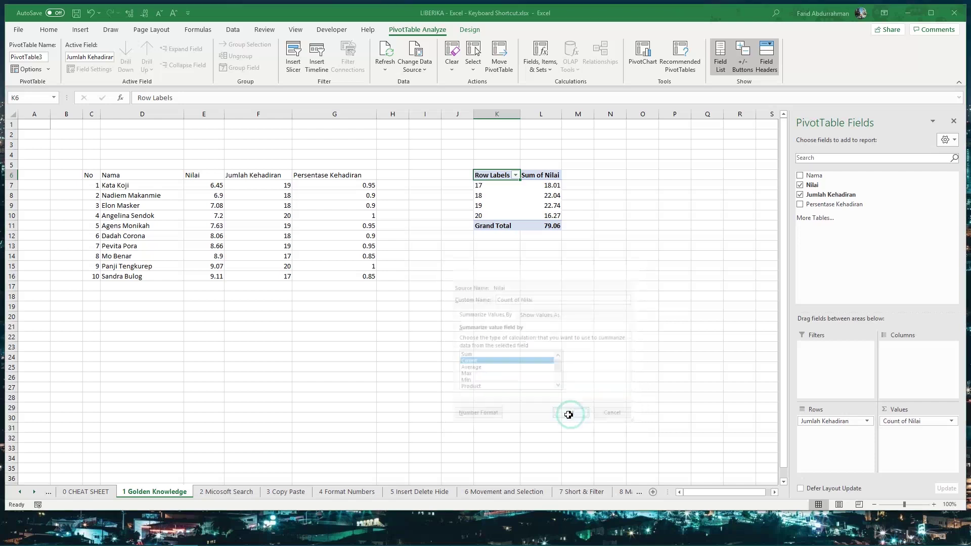
pyautogui.click(607, 186)
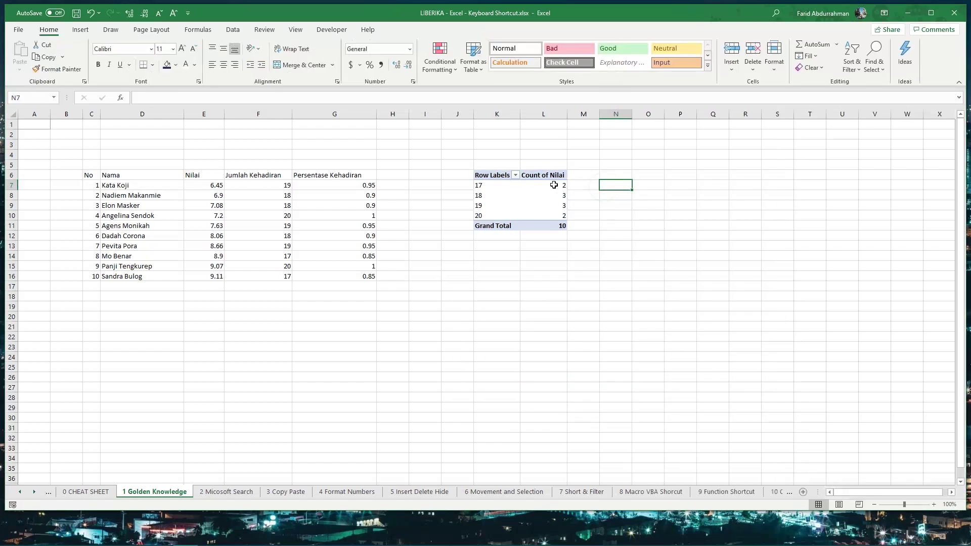
# Examine the PivotTable's count for each attendance value and the cheat sheet's Convert Text to Column entry.
pyautogui.click(483, 186)
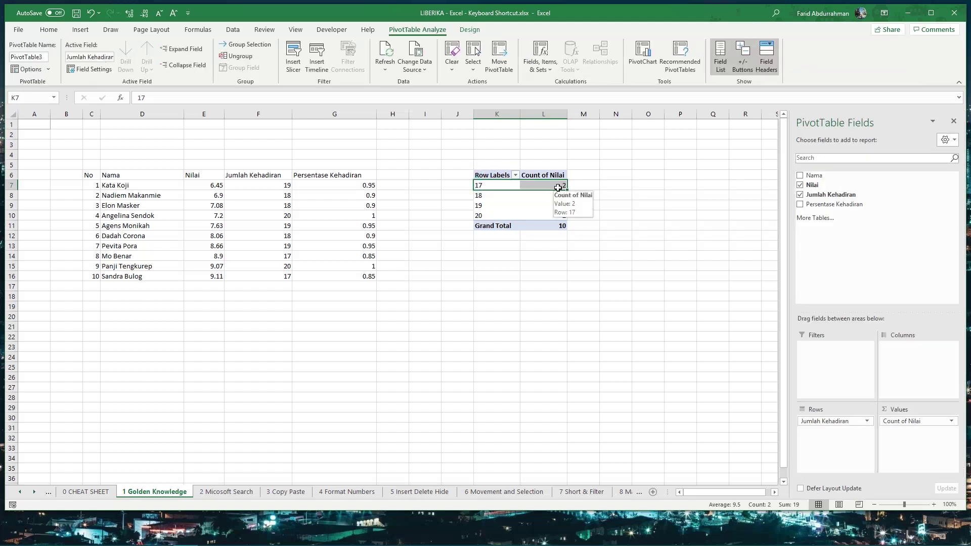
pyautogui.click(491, 192)
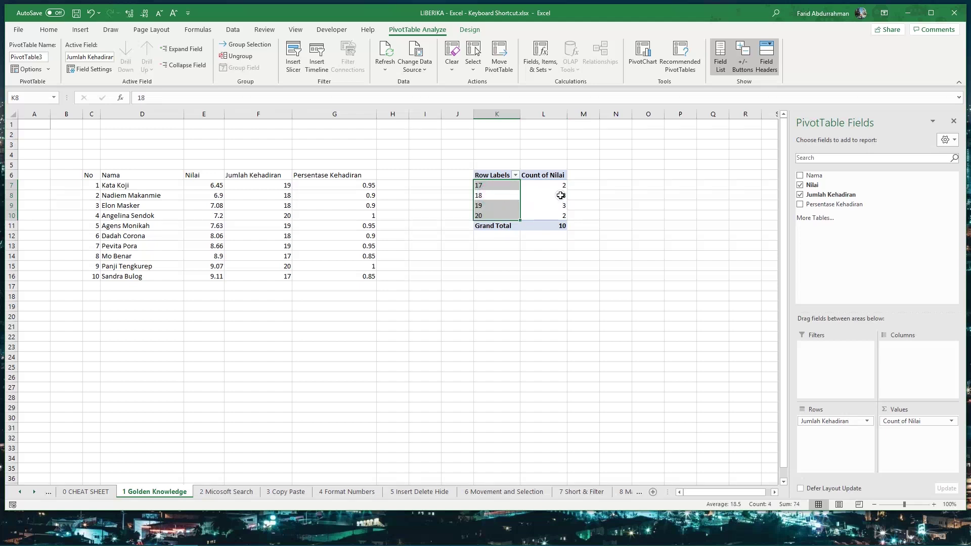
pyautogui.click(561, 195)
pyautogui.click(500, 205)
pyautogui.click(559, 202)
pyautogui.click(483, 216)
pyautogui.click(555, 216)
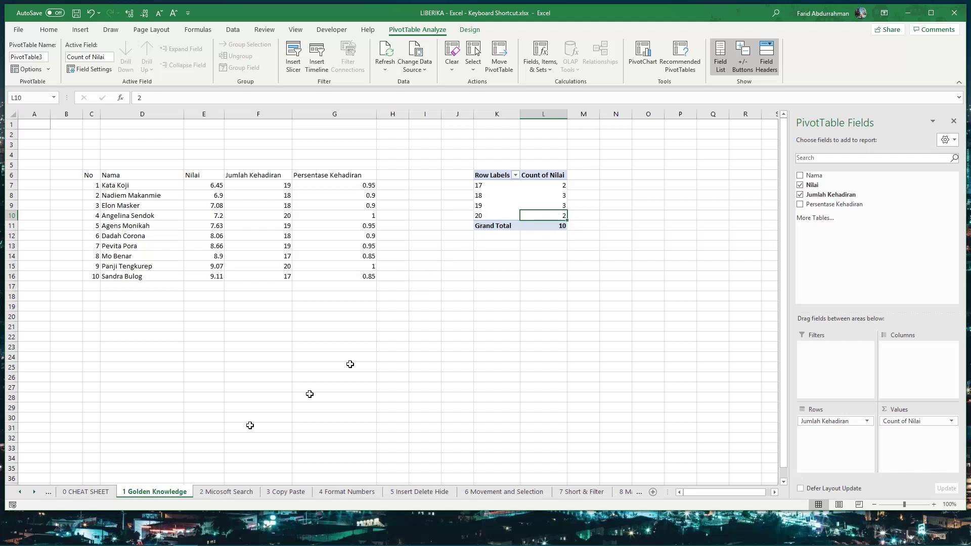
pyautogui.click(109, 492)
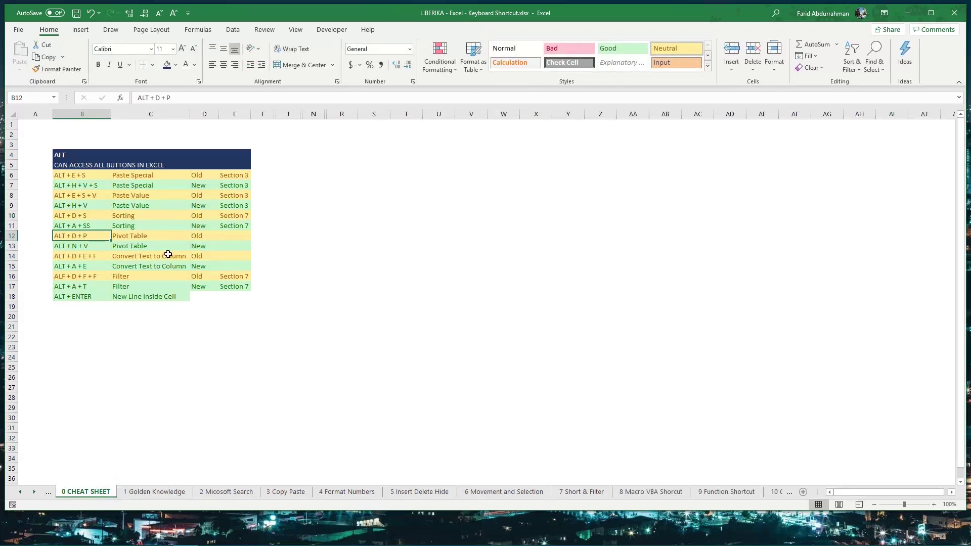
pyautogui.click(159, 256)
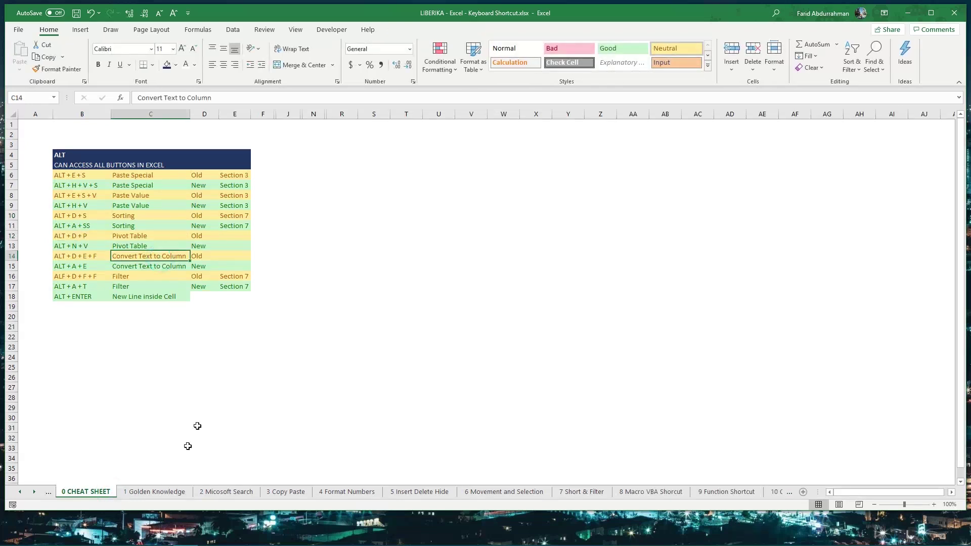
# On 1 Golden Knowledge, enter the first two people's names as comma-separated records in K16 and K17, with values 6.45,19 and 6.9,18.
pyautogui.click(138, 492)
pyautogui.click(511, 274)
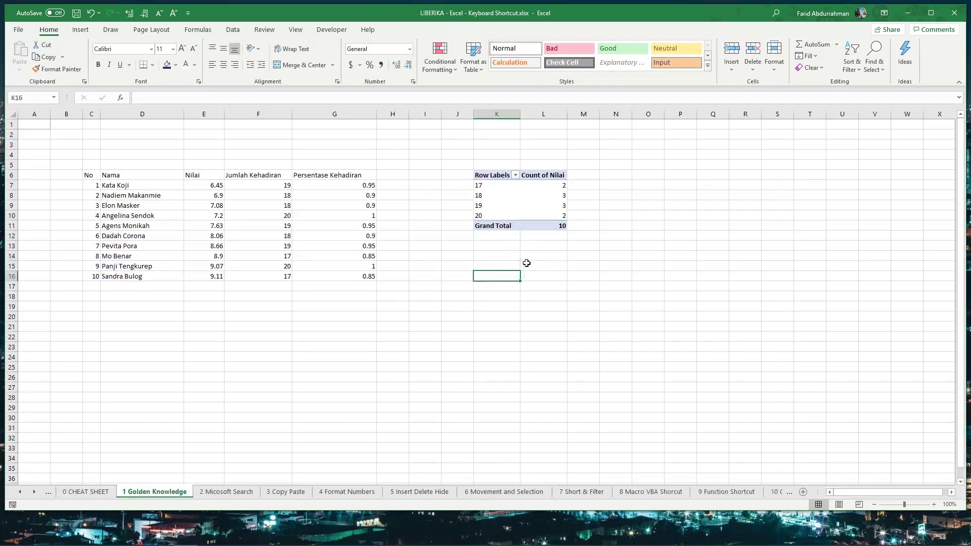
pyautogui.write('Kata Koji')
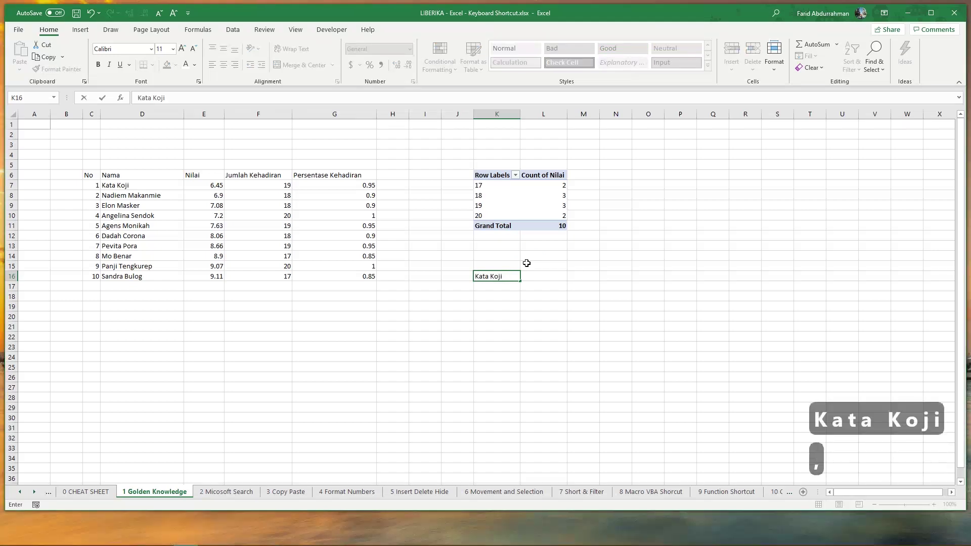
pyautogui.write(',6.45,19')
pyautogui.press('Return')
pyautogui.write('M')
pyautogui.press('BackSpace')
pyautogui.write('Nadiem Makanmie,')
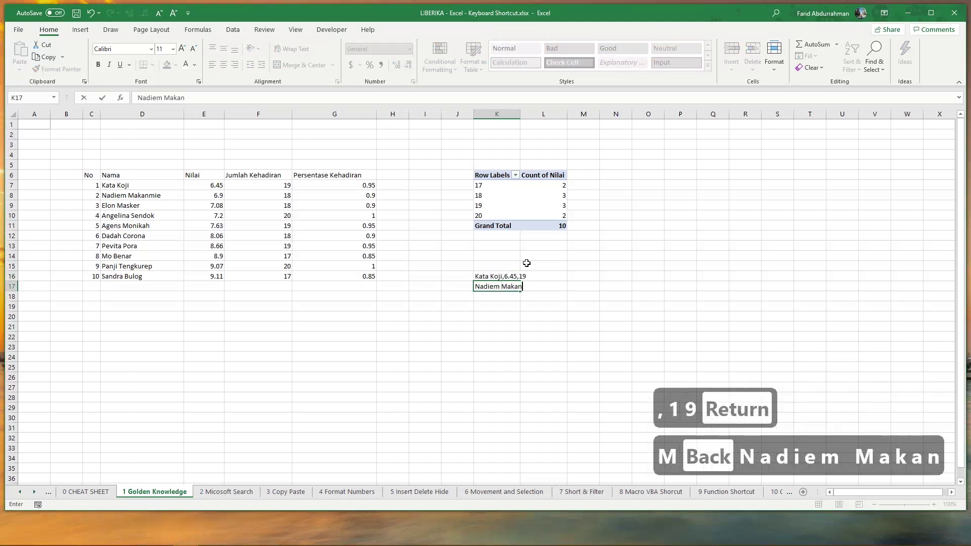
pyautogui.press('BackSpace')
pyautogui.write('6.9,18')
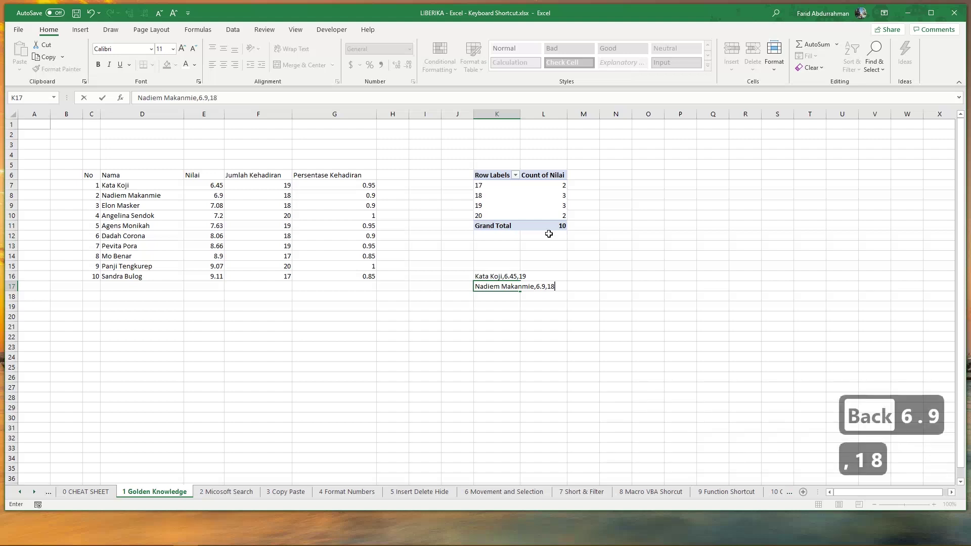
pyautogui.press('Return')
# Enter the third and fourth people's names as comma-separated records in K18 and K19, with values 7.08,18 and 7.2,20.
pyautogui.write('Elon Masker,7.08,18')
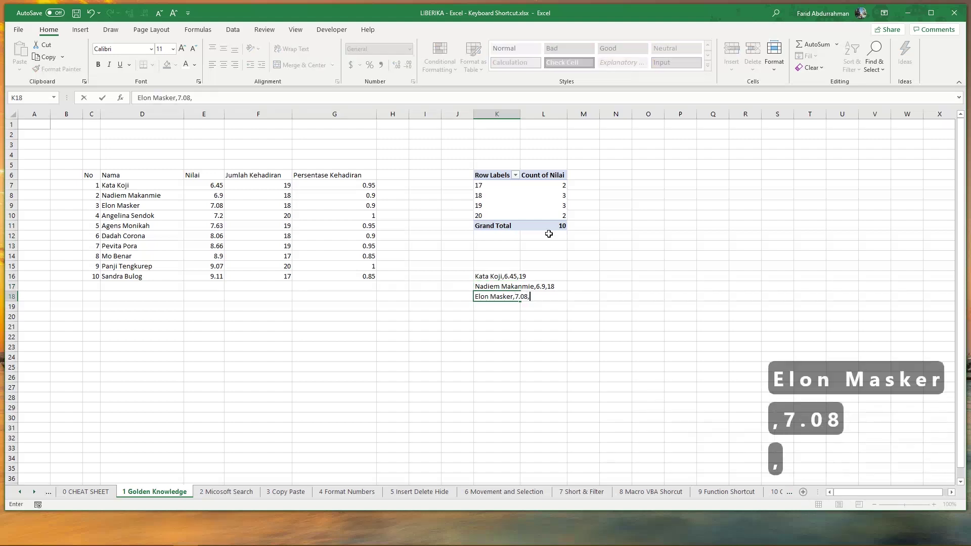
pyautogui.press('Return')
pyautogui.write('Angeline')
pyautogui.press('BackSpace')
pyautogui.write('a Sendok, 7.2,20')
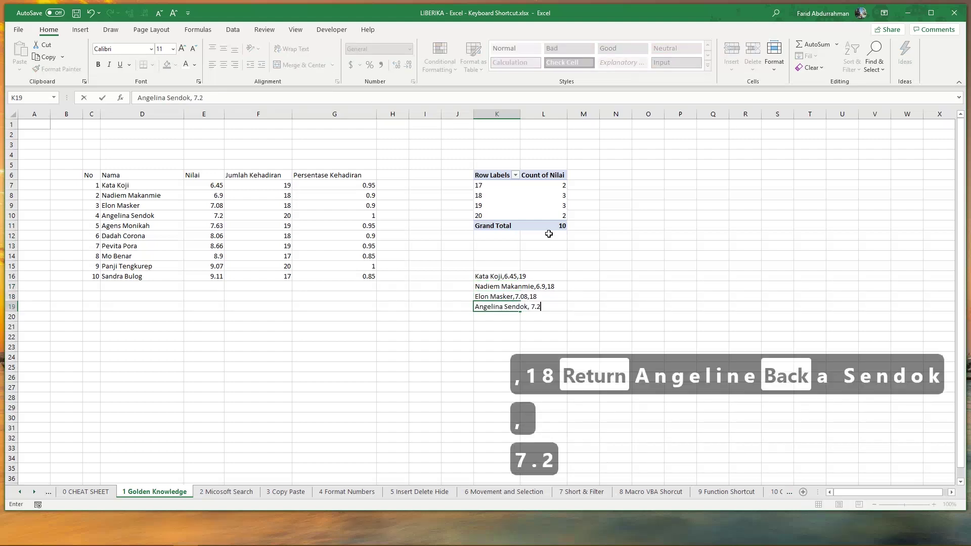
pyautogui.press('Return')
# Enter the header text "Nama,Nilai,Jumlah Kehadiran" in cell K15 above the comma-separated records.
pyautogui.moveTo(531, 277); pyautogui.dragTo(552, 307)
pyautogui.click(505, 267)
pyautogui.write('Nama,')
pyautogui.press('BackSpace')
pyautogui.write('Nilai,')
pyautogui.press('BackSpace')
pyautogui.write('Jumlah Kehadiran')
pyautogui.press('Return')
# Select the comma-separated records in K15:K19 and check both Convert Text to Column shortcuts on the 0 CHEAT SHEET worksheet.
pyautogui.click(504, 266)
pyautogui.hotkey('ctrl', 'shift', 'Down')
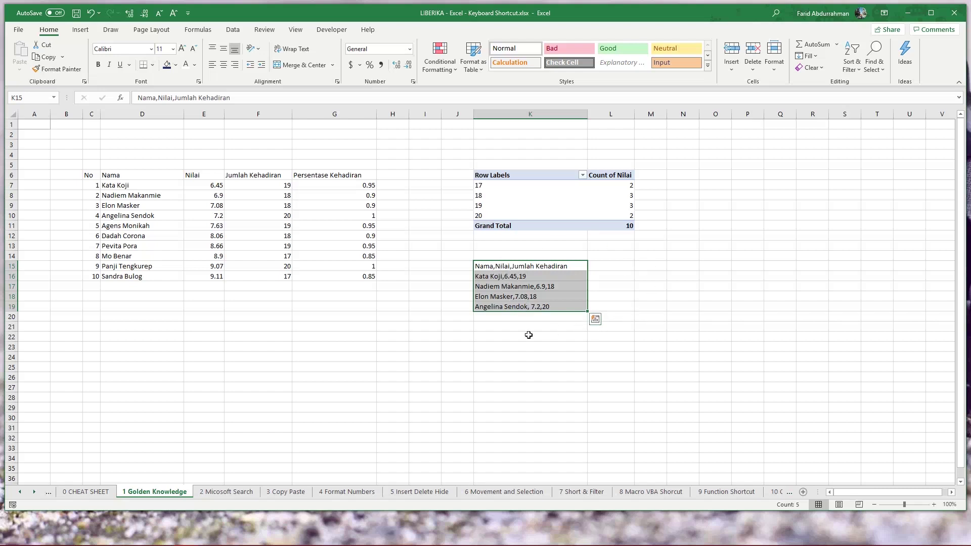
pyautogui.click(87, 491)
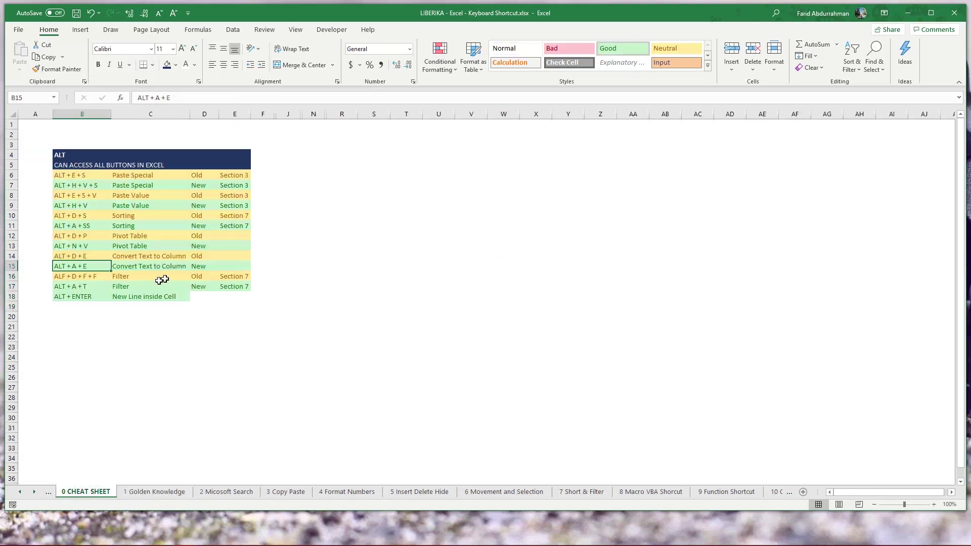
pyautogui.moveTo(133, 260); pyautogui.dragTo(200, 266)
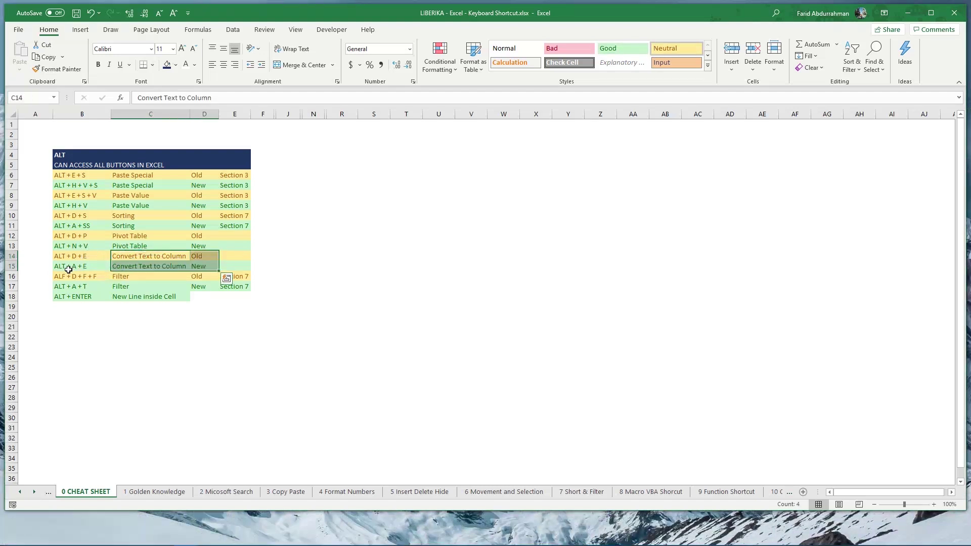
pyautogui.click(137, 492)
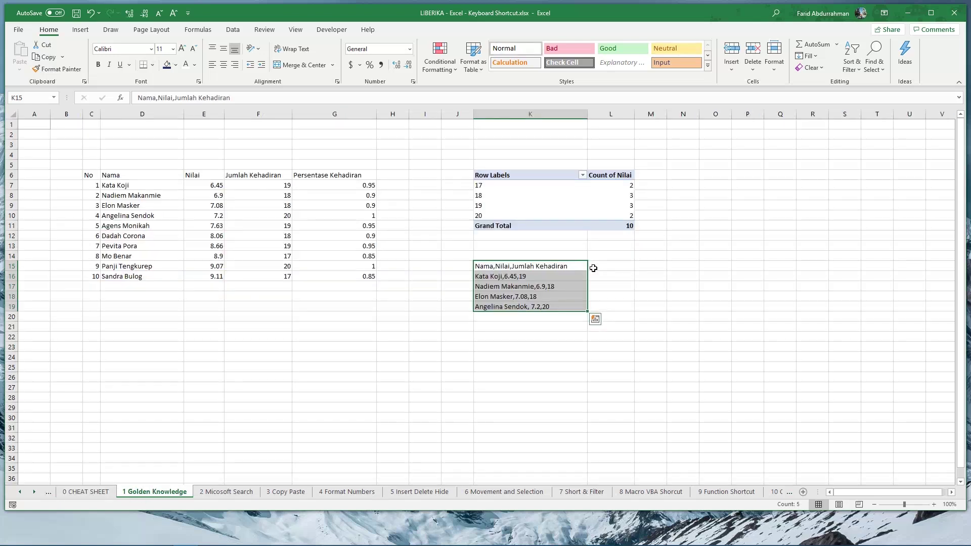
# Open the Convert Text to Columns wizard for K15:K19 and proceed with Delimited as the original data type.
pyautogui.hotkey('alt', 'a')
pyautogui.press('e')
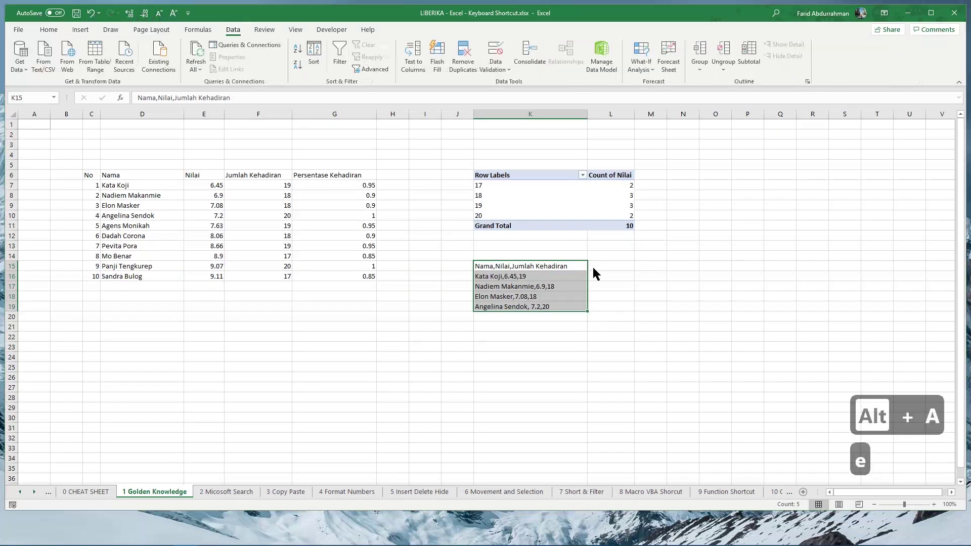
pyautogui.moveTo(576, 251); pyautogui.dragTo(788, 165)
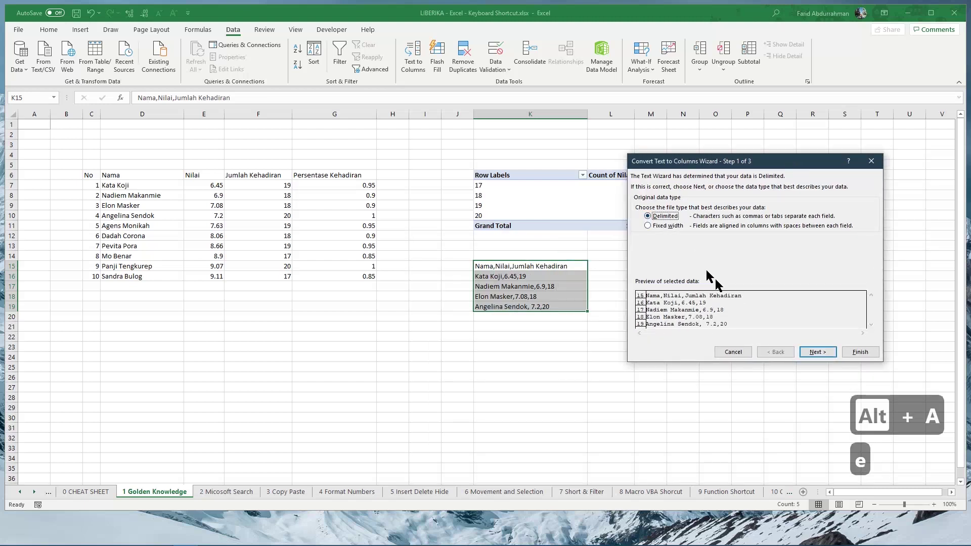
pyautogui.click(676, 232)
pyautogui.click(665, 216)
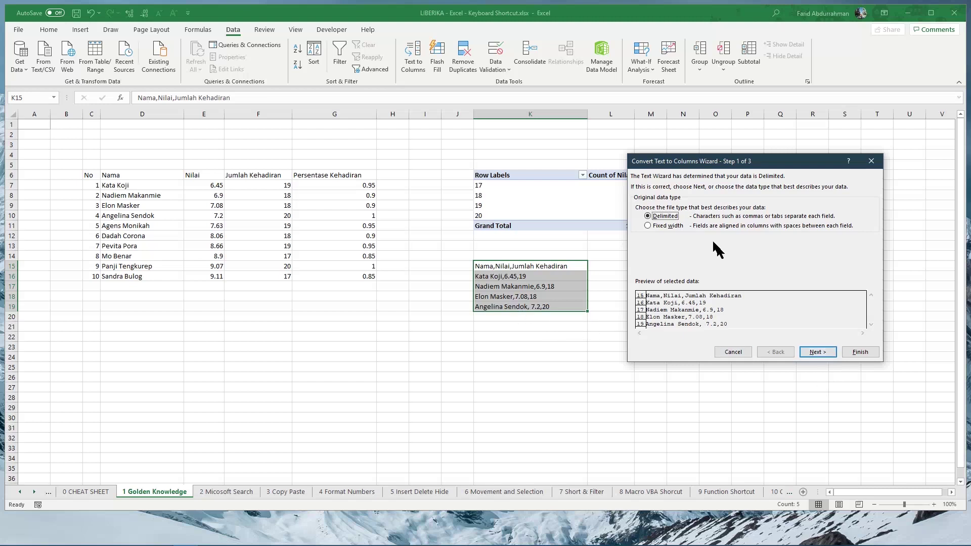
pyautogui.click(817, 353)
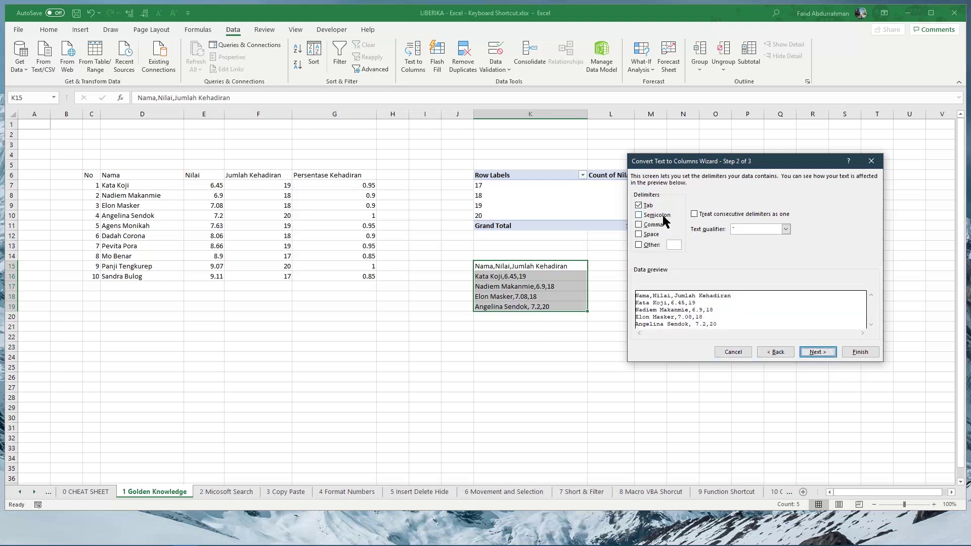
# Split the records into columns at K15 with Comma as the only delimiter, and undo the split.
pyautogui.click(640, 205)
pyautogui.click(651, 225)
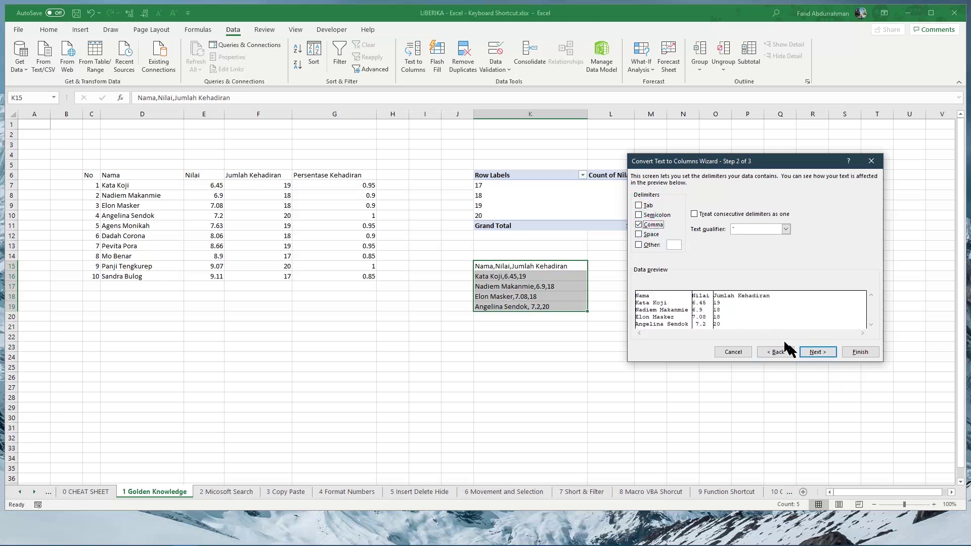
pyautogui.click(818, 353)
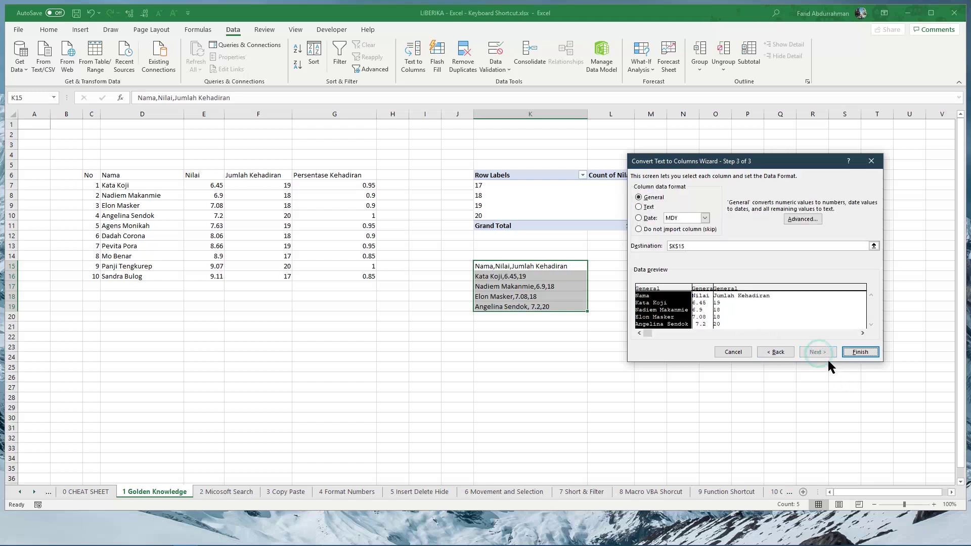
pyautogui.click(861, 352)
pyautogui.moveTo(726, 318); pyautogui.dragTo(728, 309)
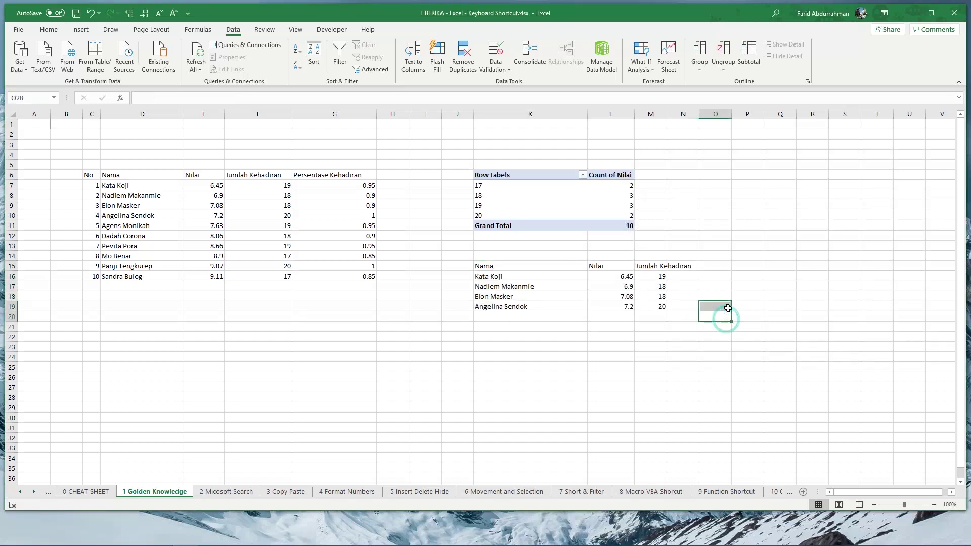
pyautogui.hotkey('ctrl', 'z')
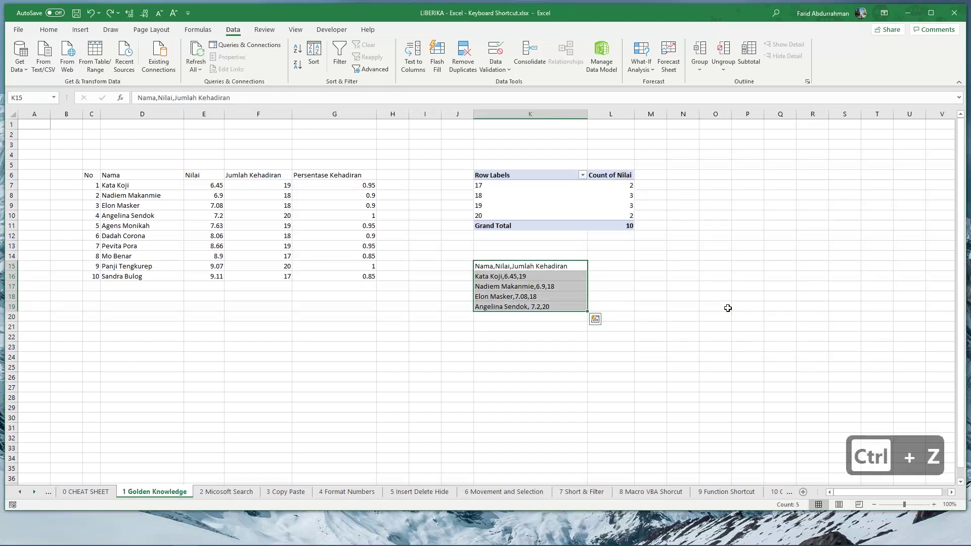
# Convert the text in K15:K19 to columns using the old ALT + D + E shortcut, as delimited data with only the Comma delimiter.
pyautogui.hotkey('alt', 'd')
pyautogui.press('e')
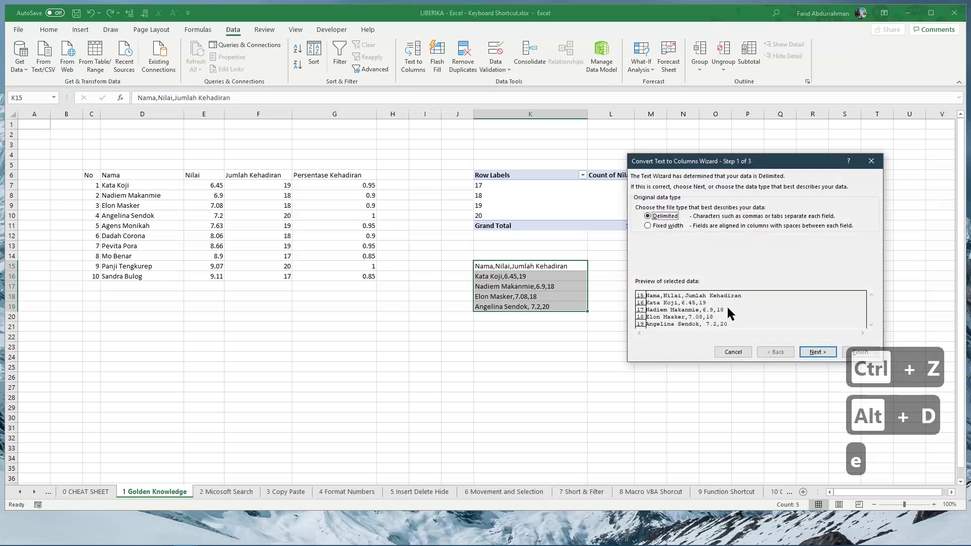
pyautogui.press('Return')
pyautogui.press('Tab')
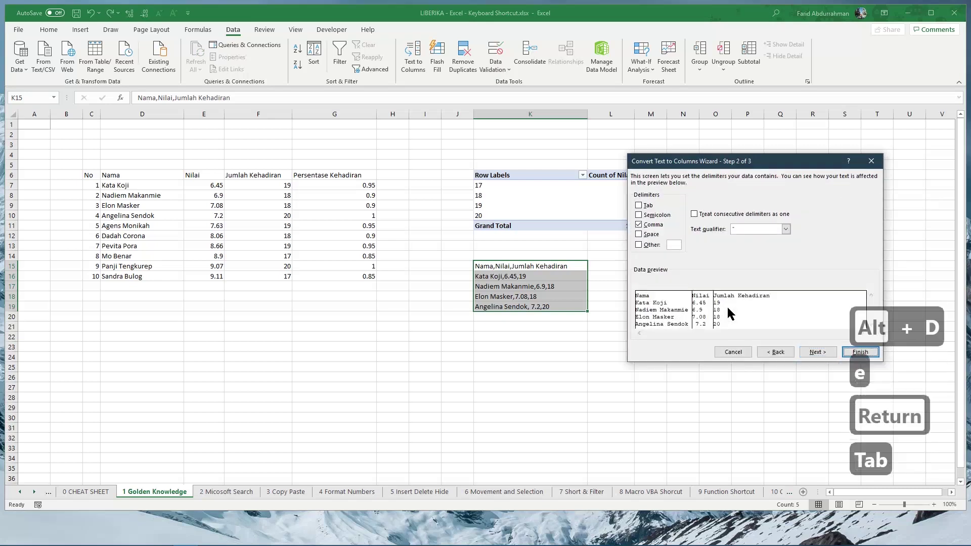
pyautogui.hotkey('alt', 'c')
pyautogui.hotkey('alt', 'c')
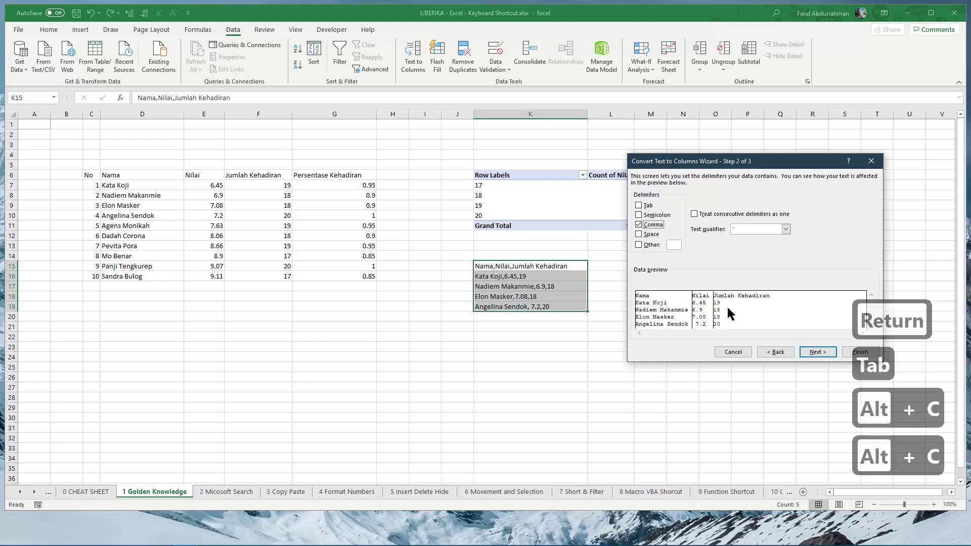
pyautogui.press('Right')
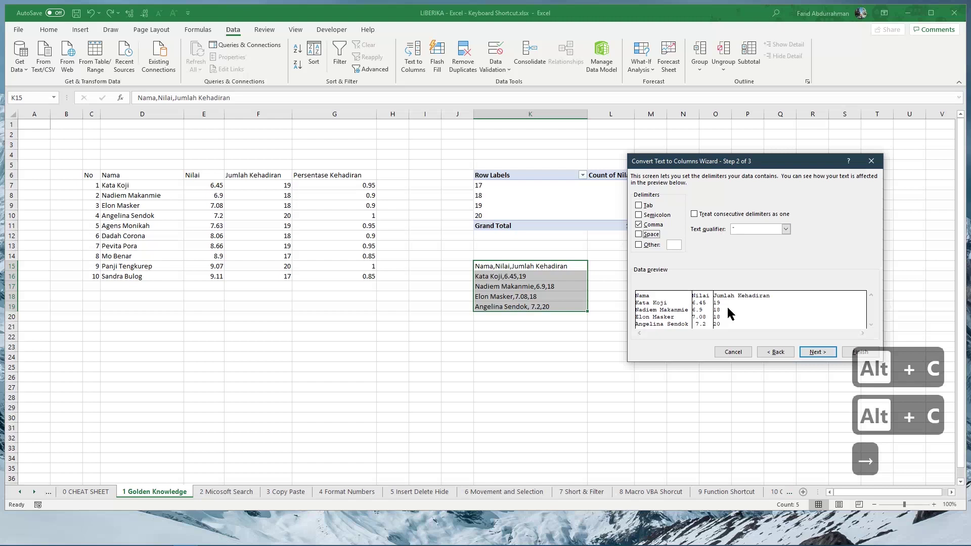
pyautogui.hotkey('alt', 'f')
pyautogui.press('Right')
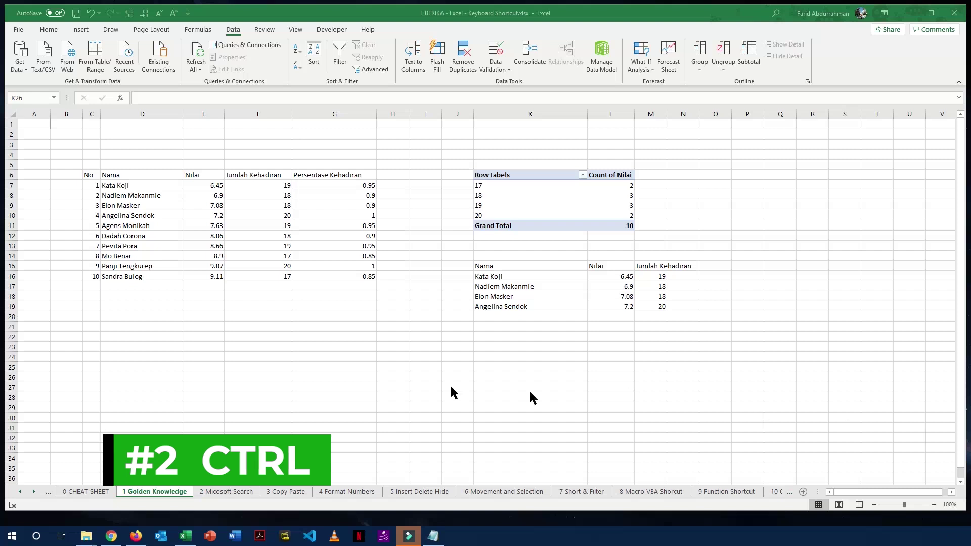
# Examine the CONTROL shortcut list on 0 CHEAT SHEET, including the Fill Down, Replace and Fill Right entries.
pyautogui.click(104, 492)
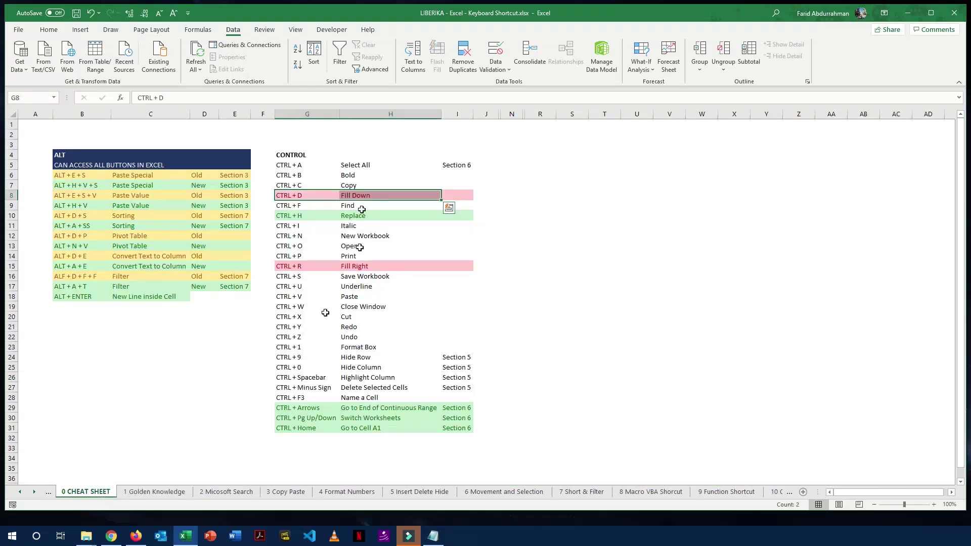
pyautogui.moveTo(319, 161); pyautogui.dragTo(455, 424)
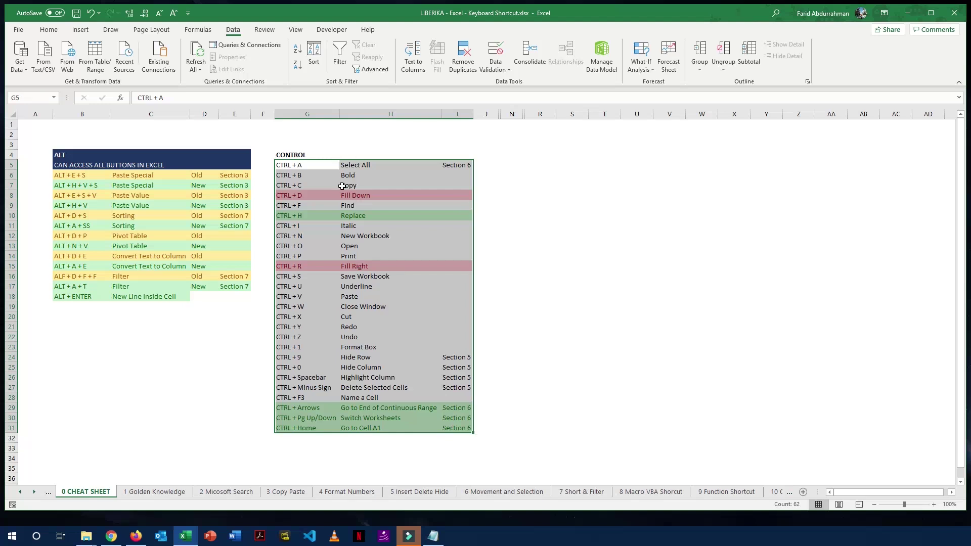
pyautogui.click(310, 166)
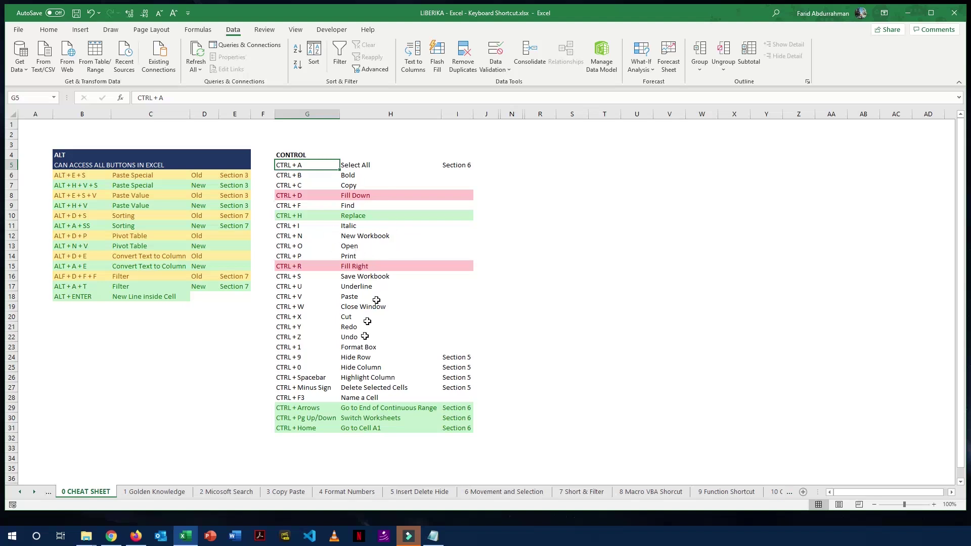
pyautogui.click(483, 247)
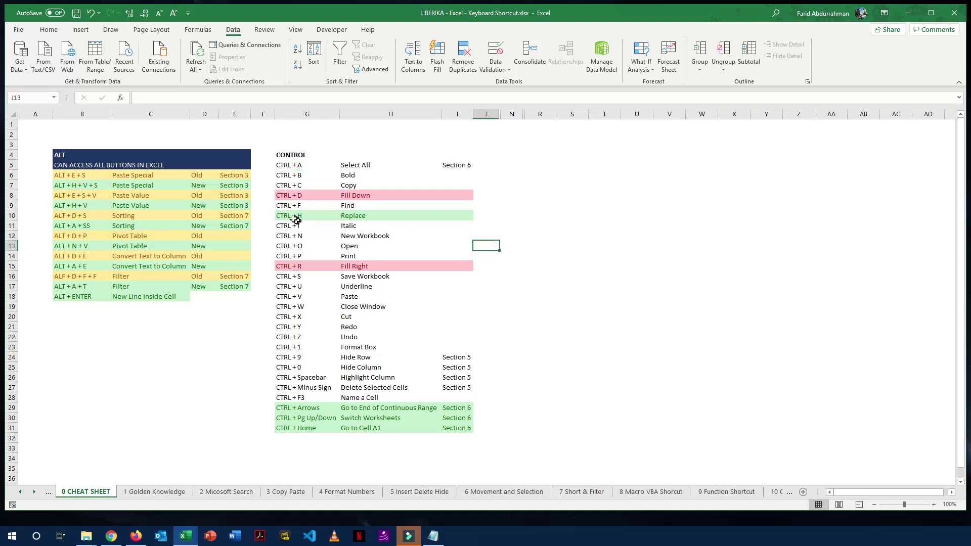
pyautogui.moveTo(283, 197); pyautogui.dragTo(458, 198)
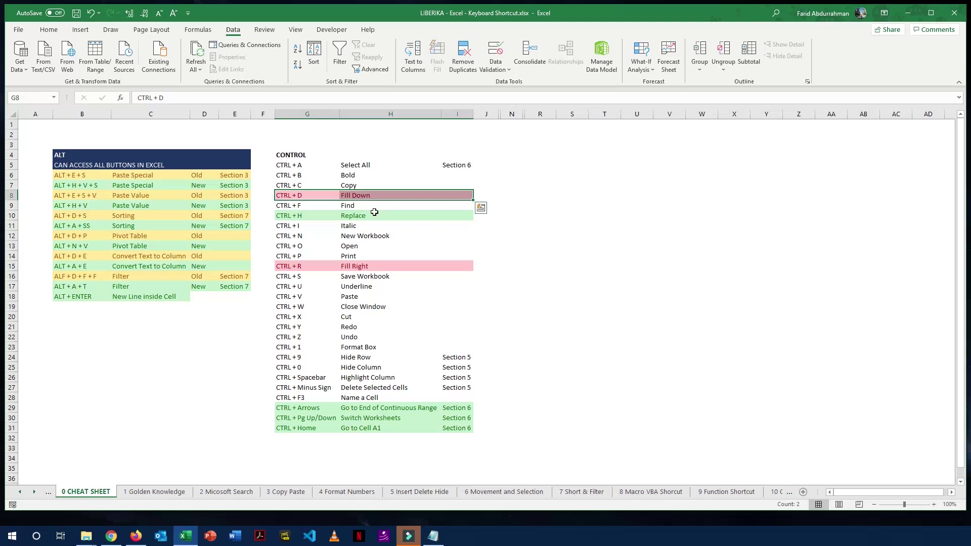
pyautogui.moveTo(295, 219); pyautogui.dragTo(462, 217)
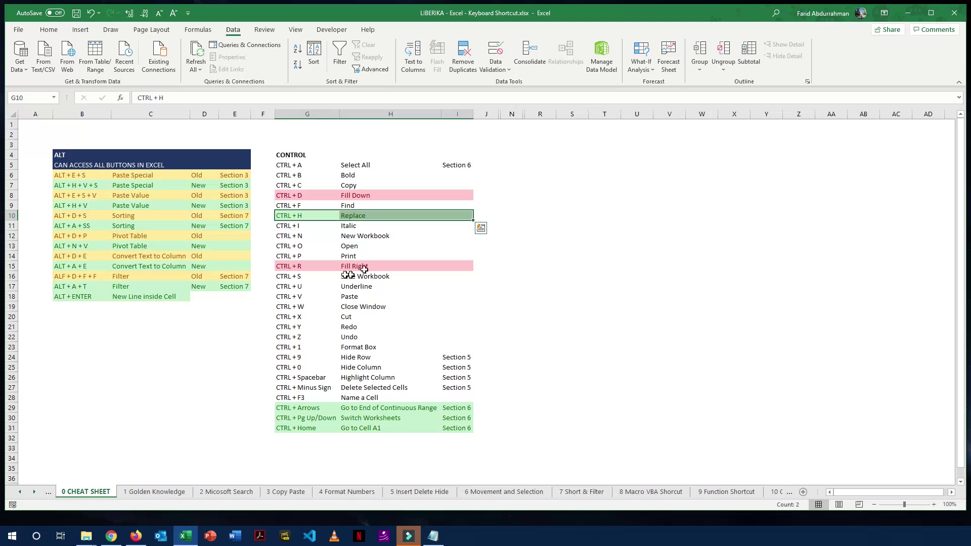
pyautogui.moveTo(291, 267); pyautogui.dragTo(458, 266)
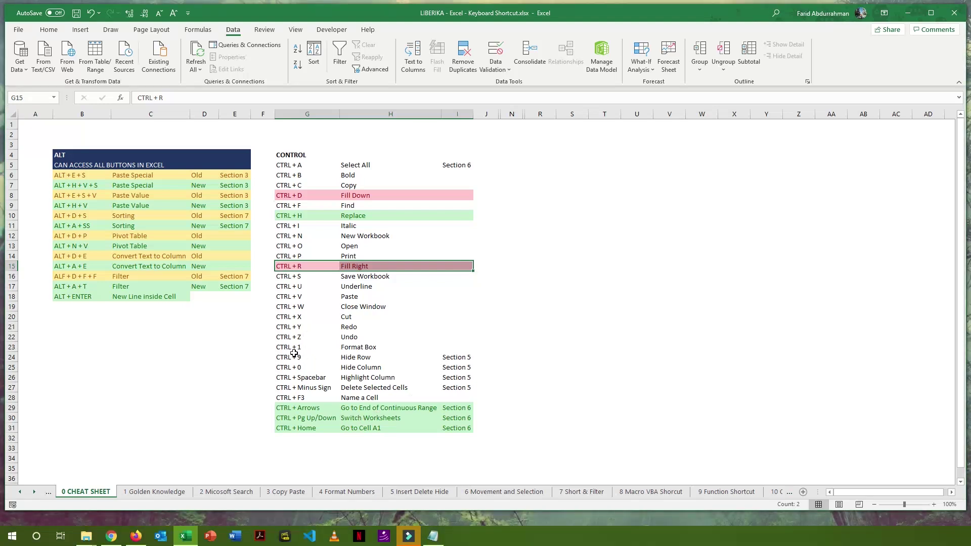
# Examine the CONTROL entries from Format Box through Switch Worksheets, including hiding rows and columns, deleting cells and naming a cell.
pyautogui.moveTo(286, 348); pyautogui.dragTo(458, 369)
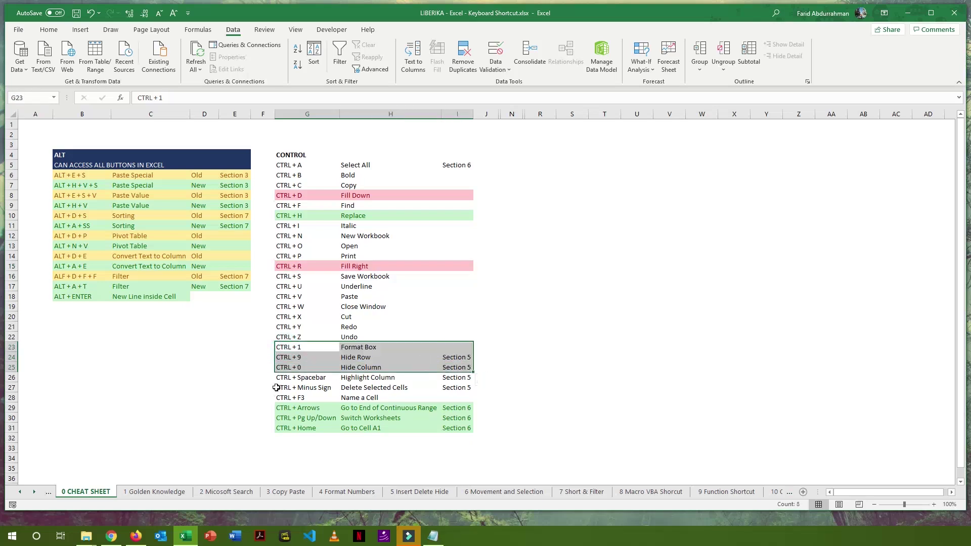
pyautogui.moveTo(282, 380); pyautogui.dragTo(451, 387)
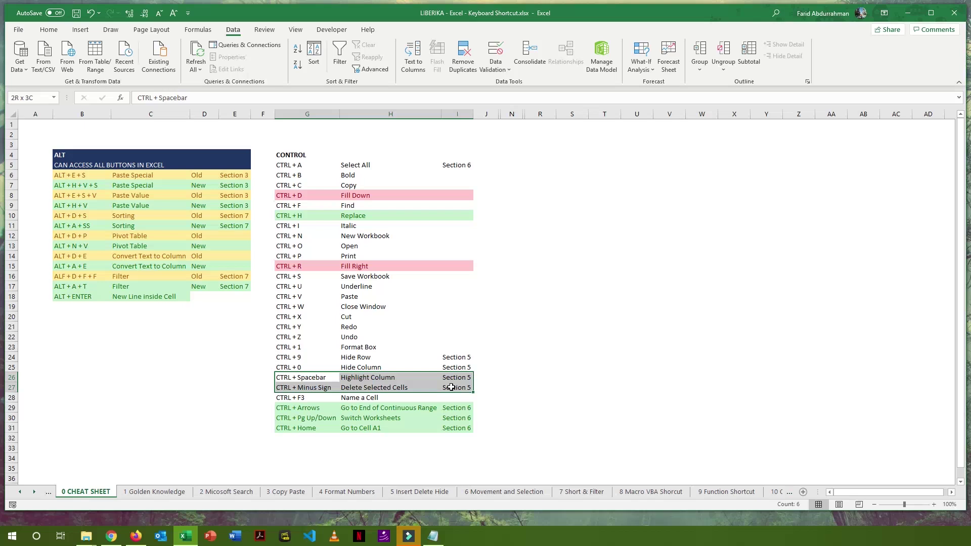
pyautogui.moveTo(451, 387); pyautogui.dragTo(451, 389)
pyautogui.click(299, 399)
pyautogui.moveTo(309, 399); pyautogui.dragTo(458, 399)
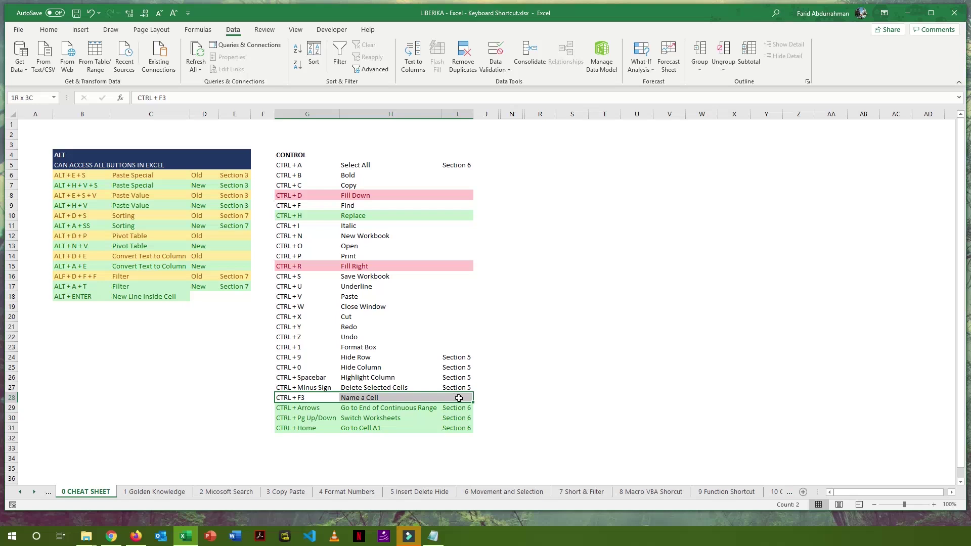
pyautogui.moveTo(286, 408); pyautogui.dragTo(457, 419)
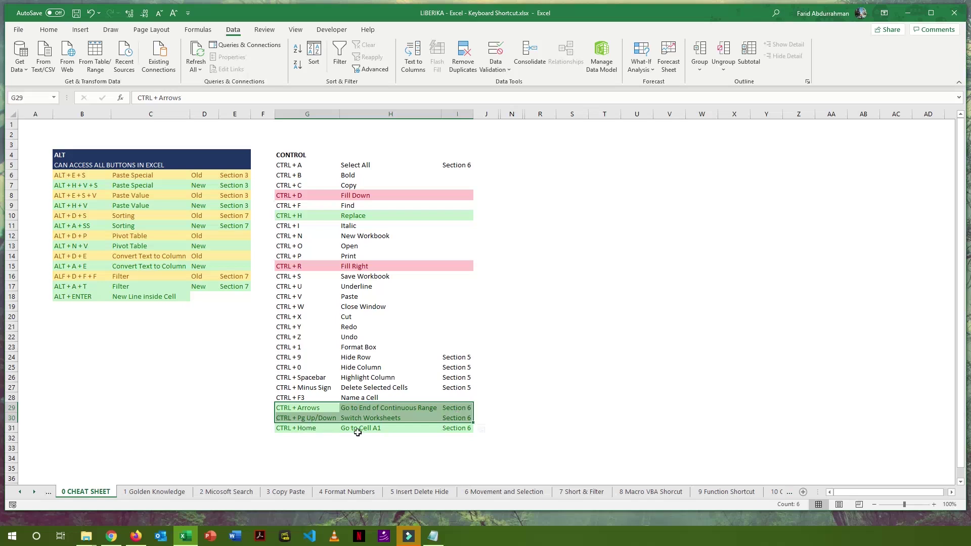
pyautogui.click(402, 336)
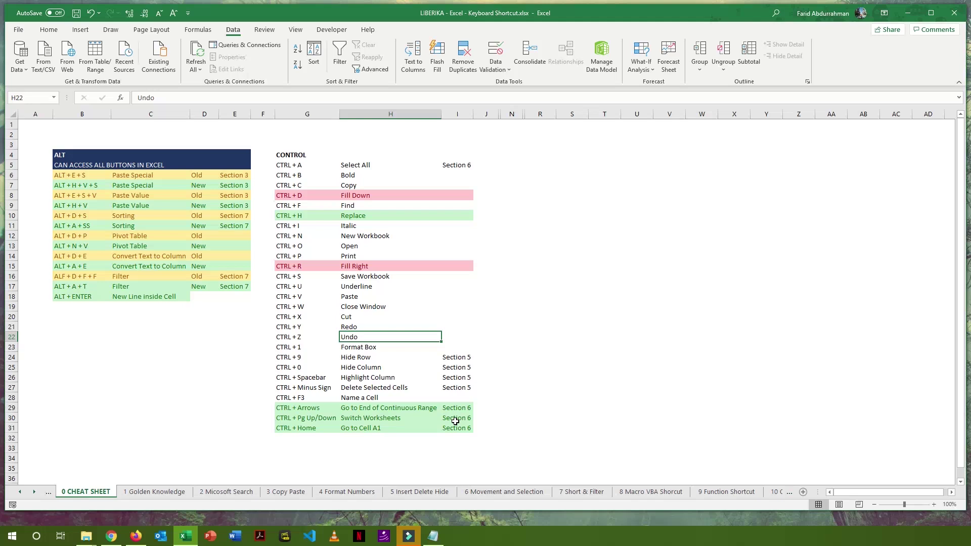
# Review the cheat sheet's Replace, Find, Go to End of Continuous Range and Switch Worksheets shortcuts, briefly visiting 1 Golden Knowledge.
pyautogui.click(362, 215)
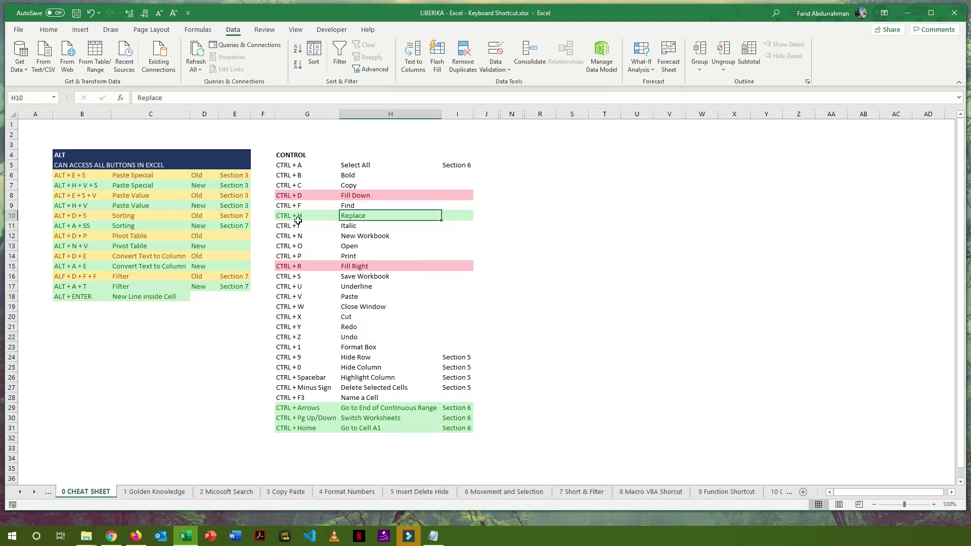
pyautogui.moveTo(284, 217); pyautogui.dragTo(474, 219)
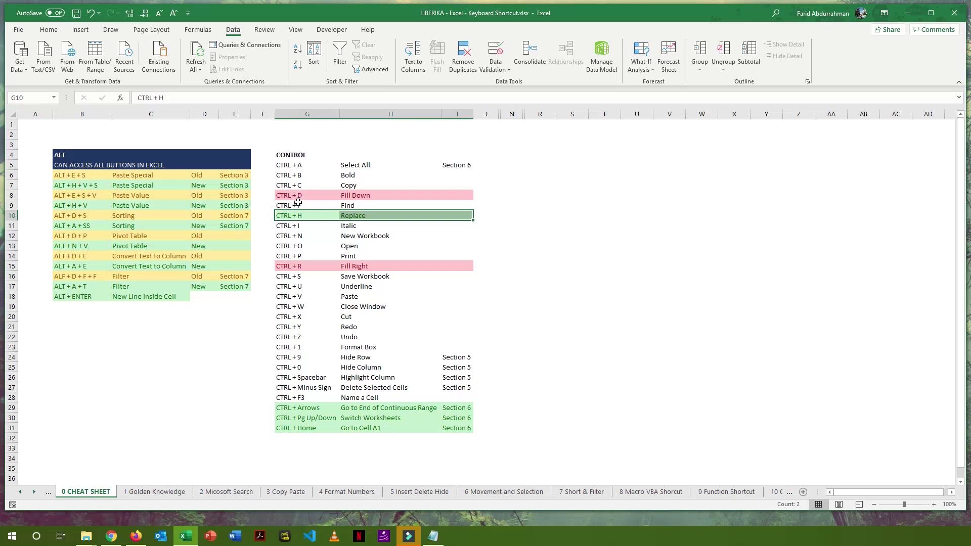
pyautogui.moveTo(298, 203); pyautogui.dragTo(455, 203)
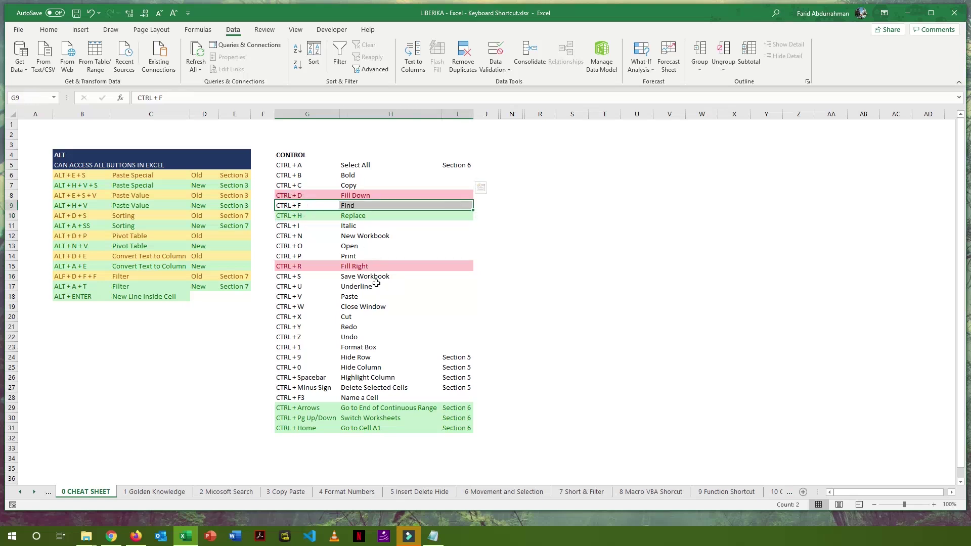
pyautogui.scroll(-1, 364, 268)
pyautogui.moveTo(286, 379); pyautogui.dragTo(452, 380)
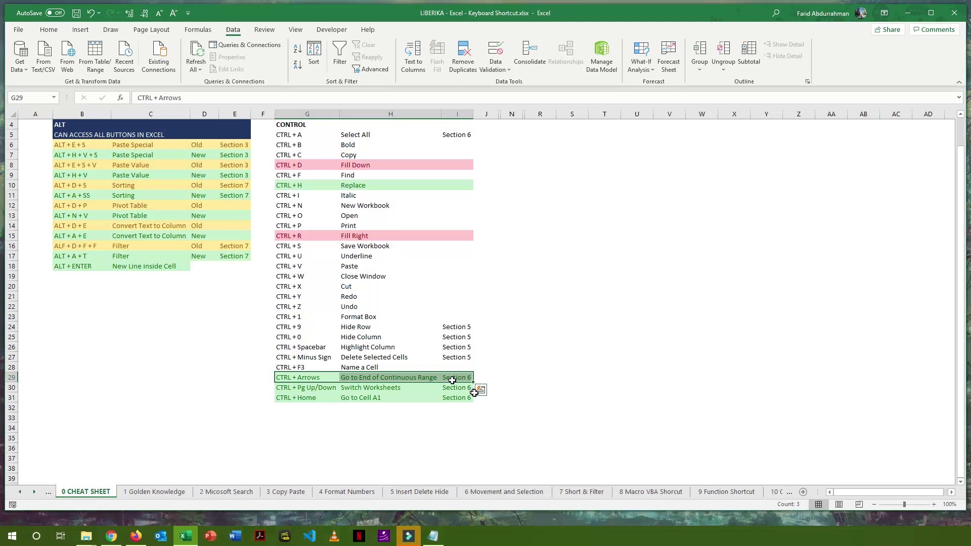
pyautogui.moveTo(304, 391); pyautogui.dragTo(458, 388)
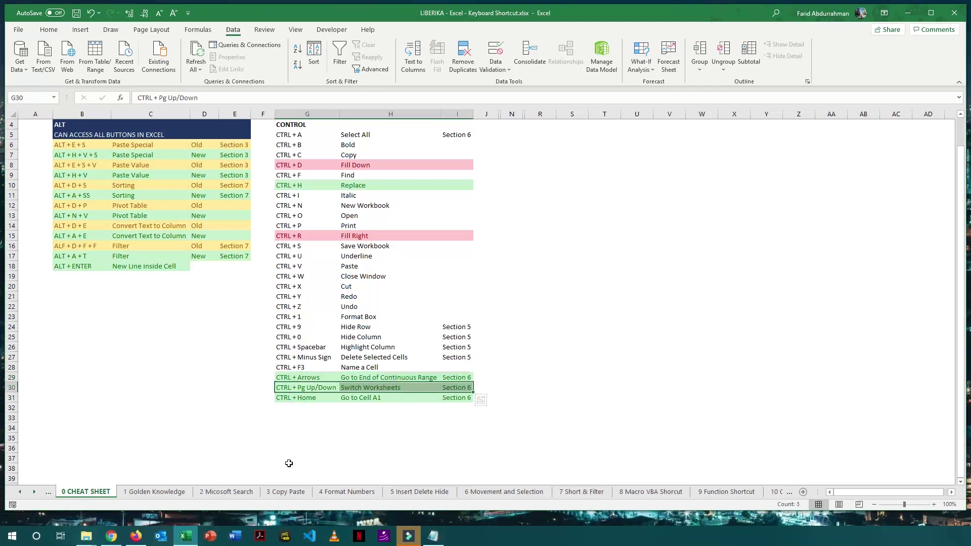
pyautogui.click(138, 493)
pyautogui.click(100, 491)
pyautogui.click(452, 318)
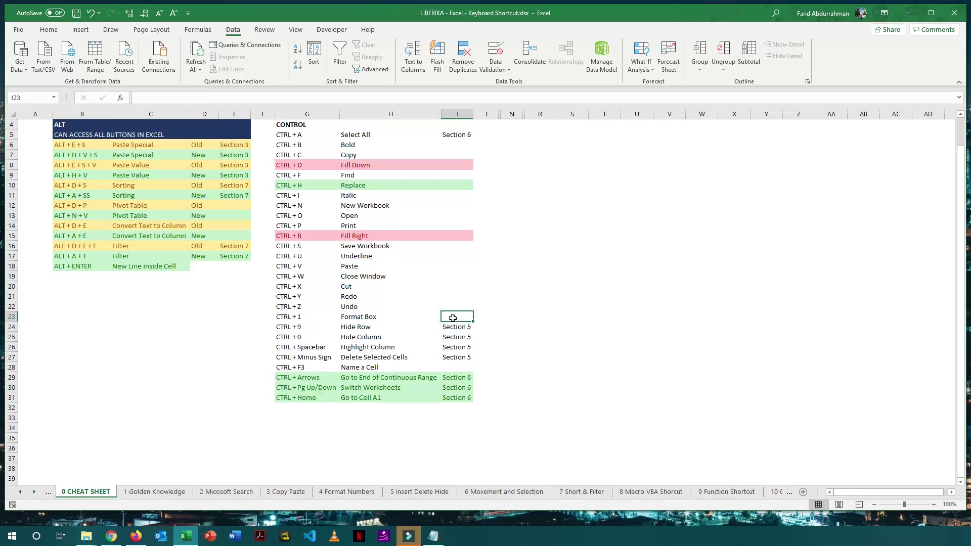
# Unhide the columns between J and N on 0 CHEAT SHEET, after a brief visit to 1 Golden Knowledge.
pyautogui.scroll(1, 453, 318)
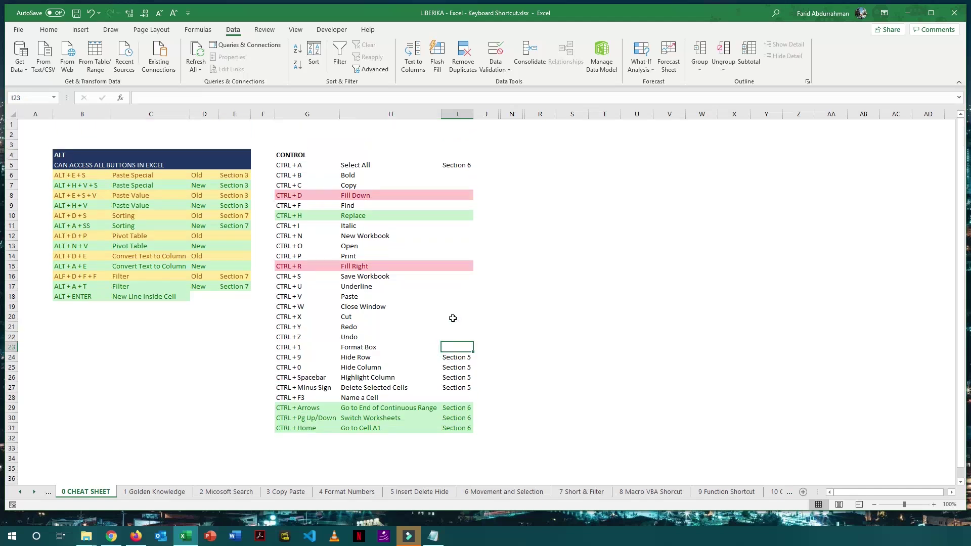
pyautogui.click(176, 492)
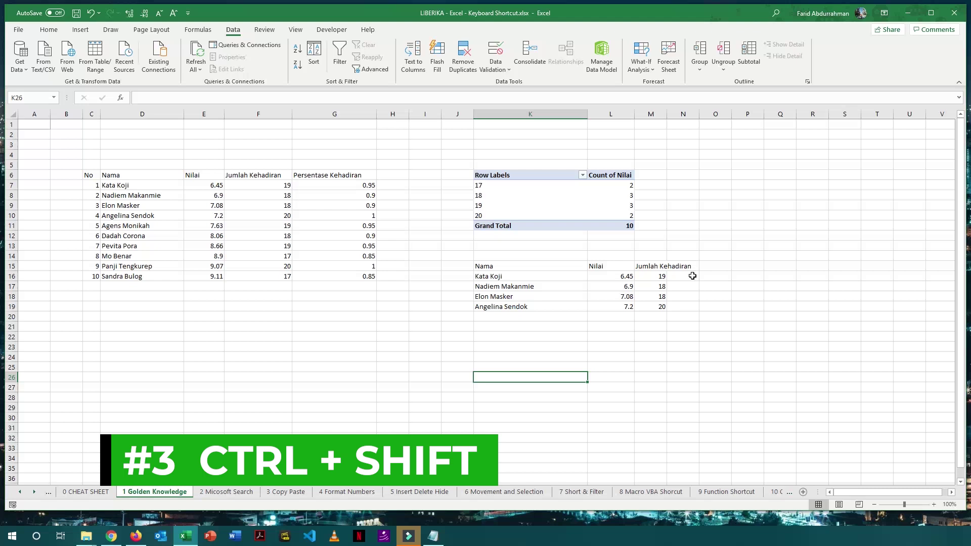
pyautogui.click(91, 493)
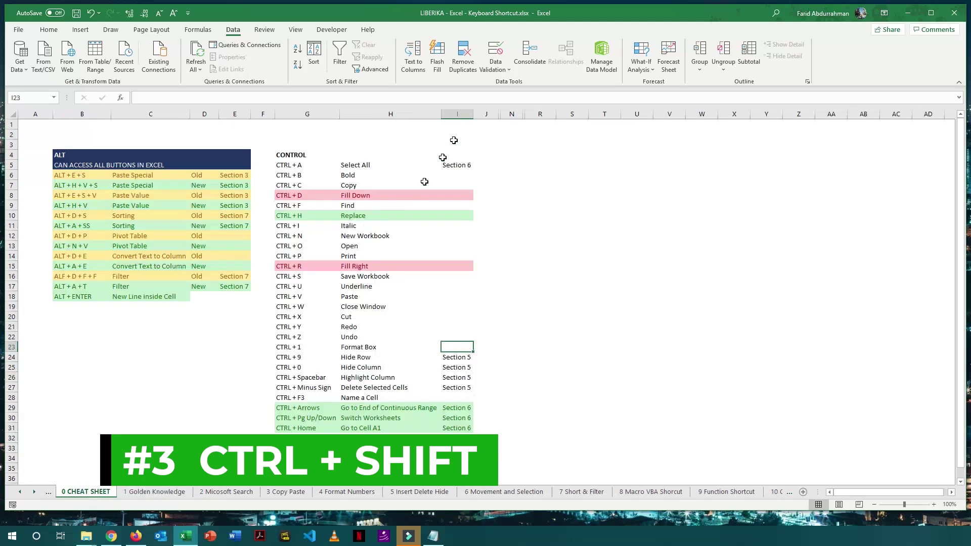
pyautogui.moveTo(494, 110); pyautogui.dragTo(507, 114)
pyautogui.rightClick(507, 114)
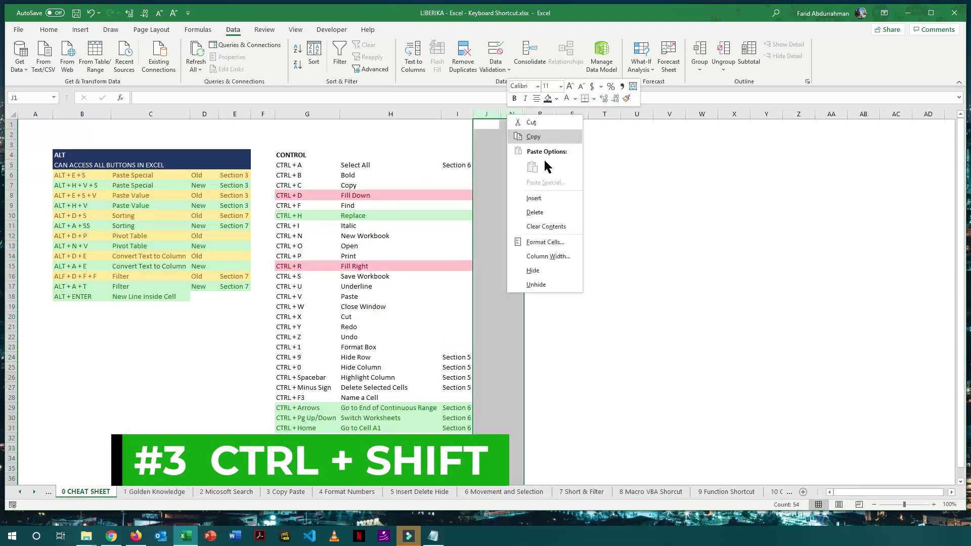
pyautogui.click(551, 284)
pyautogui.click(594, 176)
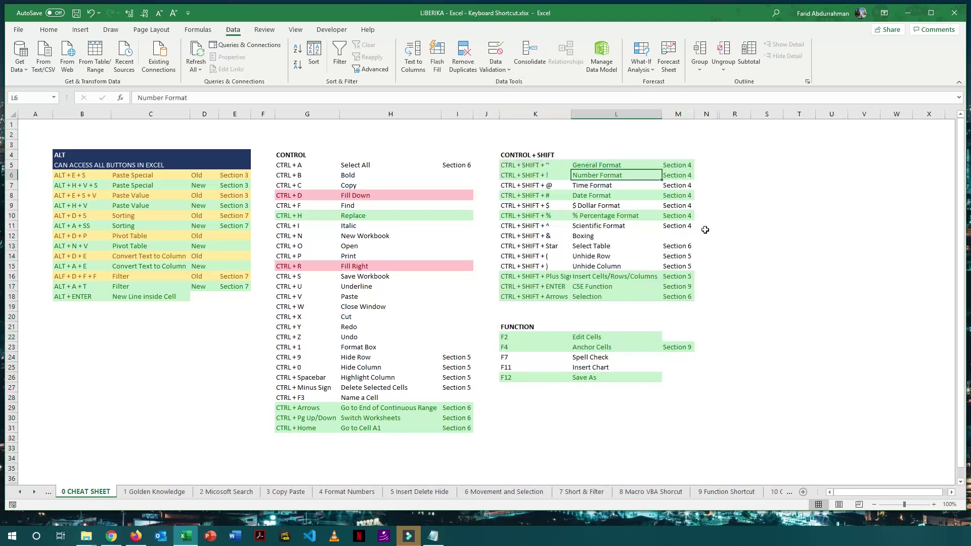
# Examine the CONTROL + SHIFT list's number format shortcuts, from General Format through Scientific Format.
pyautogui.click(692, 236)
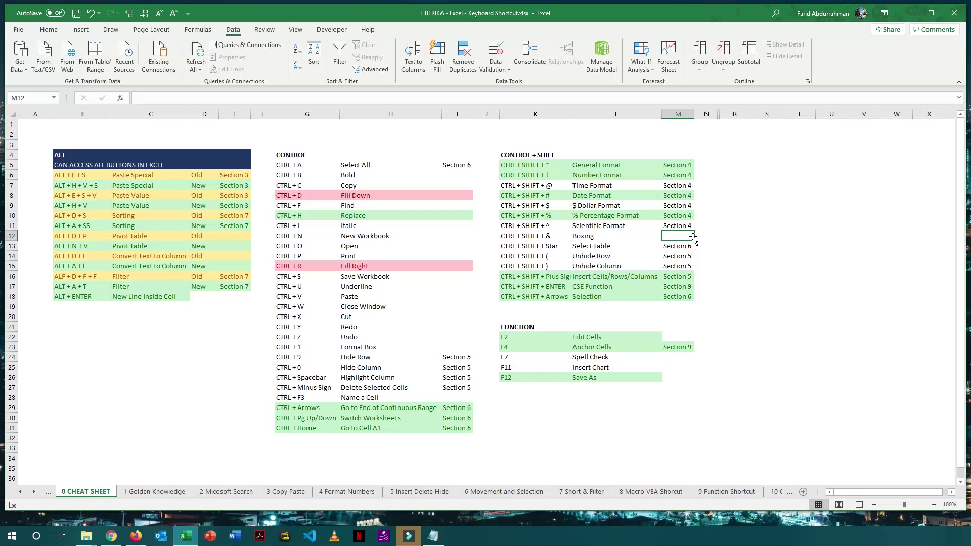
pyautogui.click(713, 251)
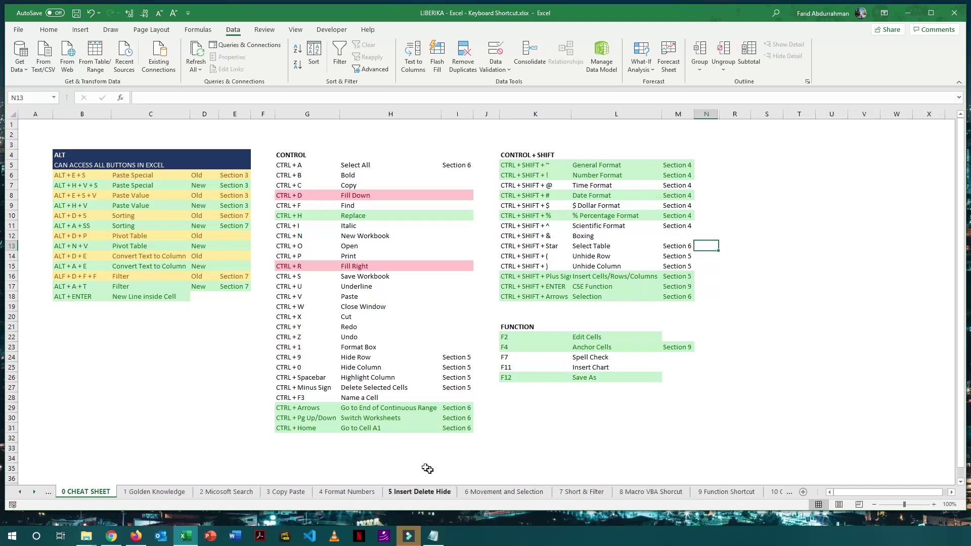
pyautogui.click(668, 176)
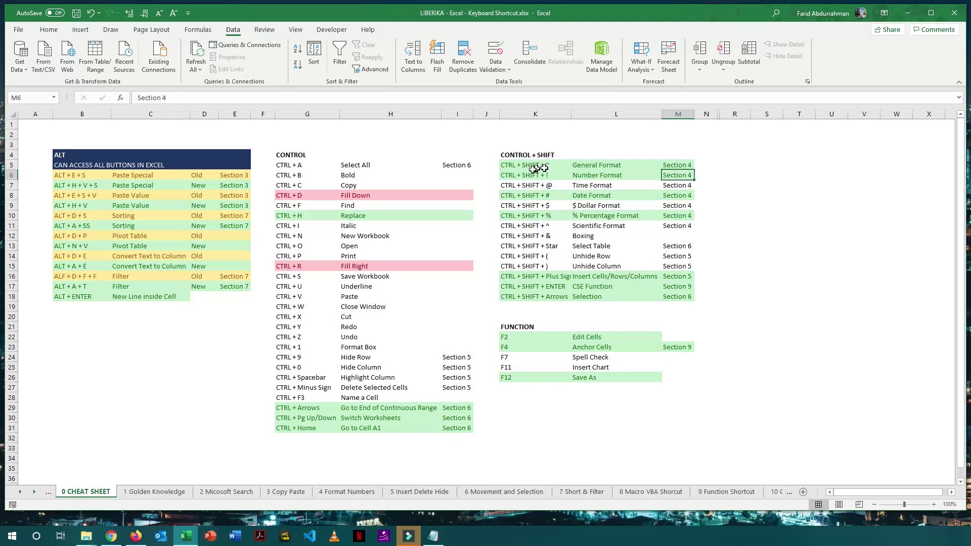
pyautogui.click(516, 166)
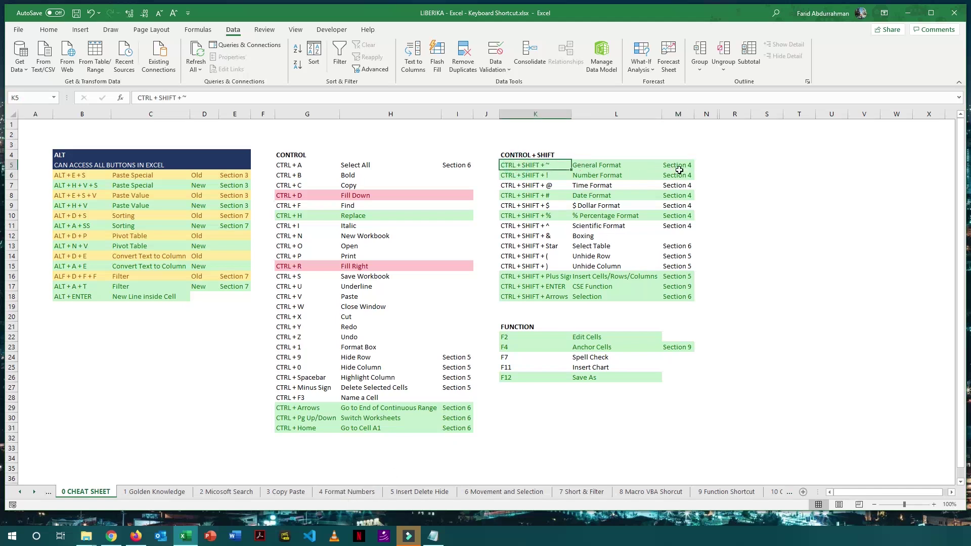
pyautogui.click(593, 177)
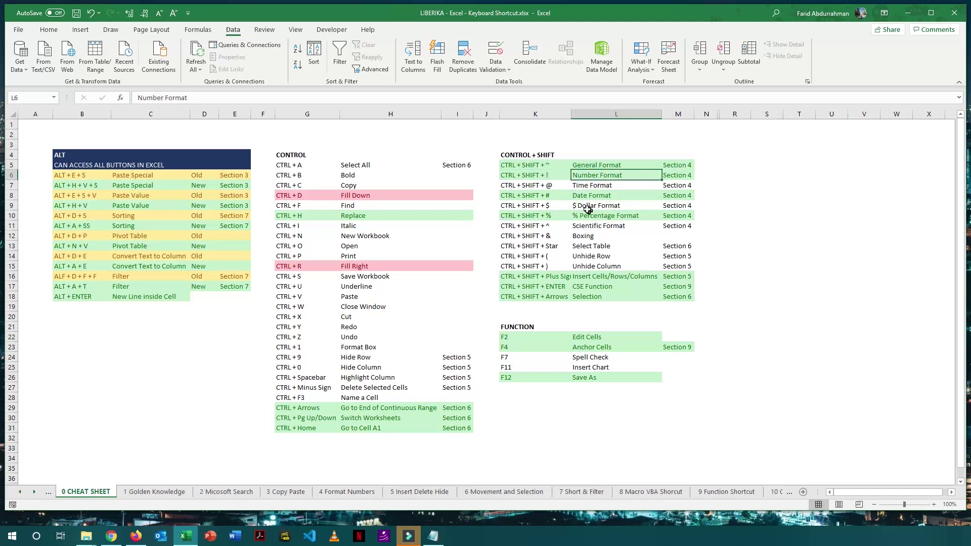
pyautogui.click(589, 187)
pyautogui.click(604, 197)
pyautogui.click(599, 207)
pyautogui.click(607, 217)
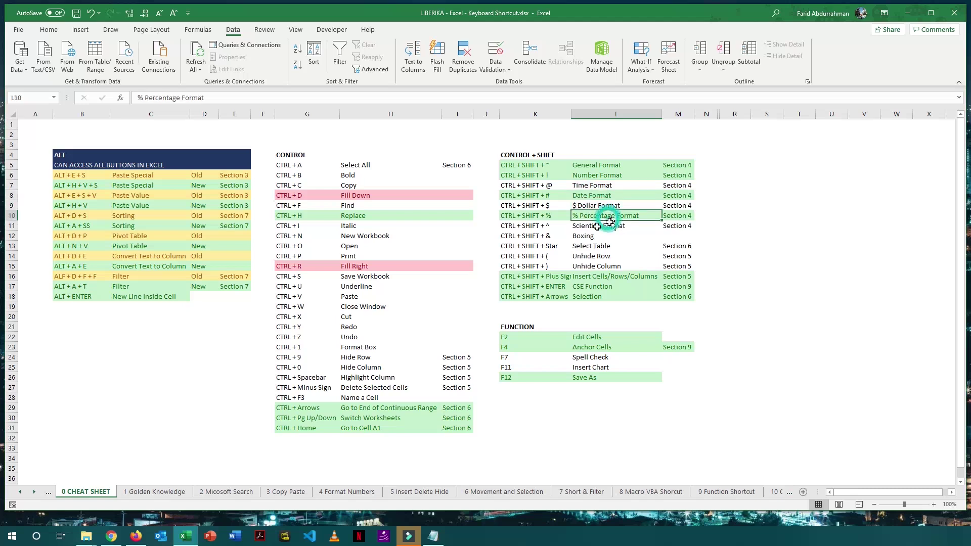
pyautogui.click(57, 30)
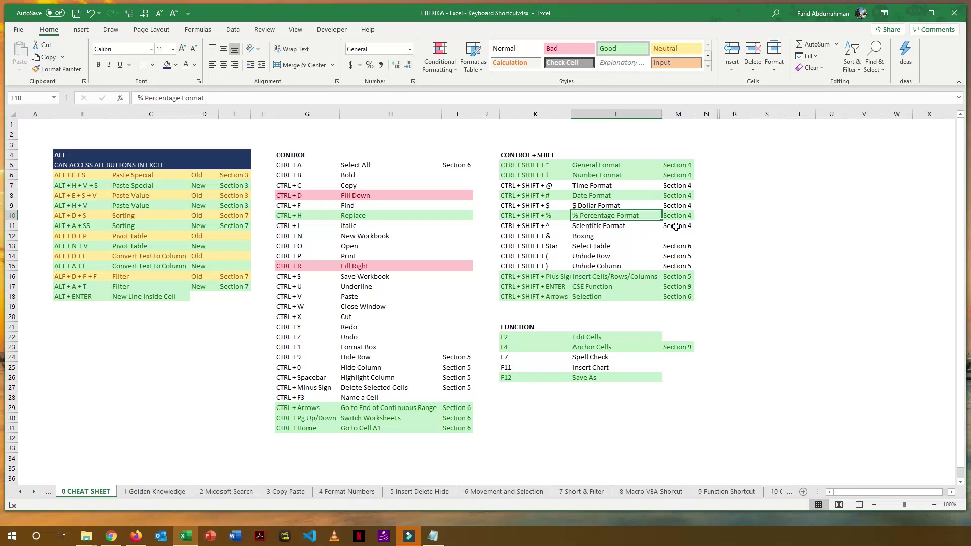
pyautogui.click(703, 227)
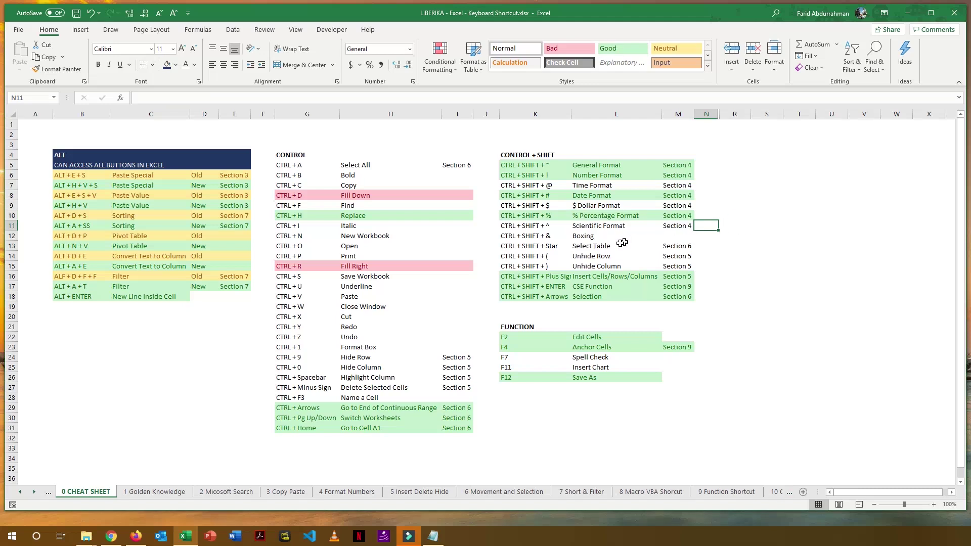
# Highlight the Boxing shortcut in K12:M12 and look over the available cell border options.
pyautogui.moveTo(511, 235); pyautogui.dragTo(678, 235)
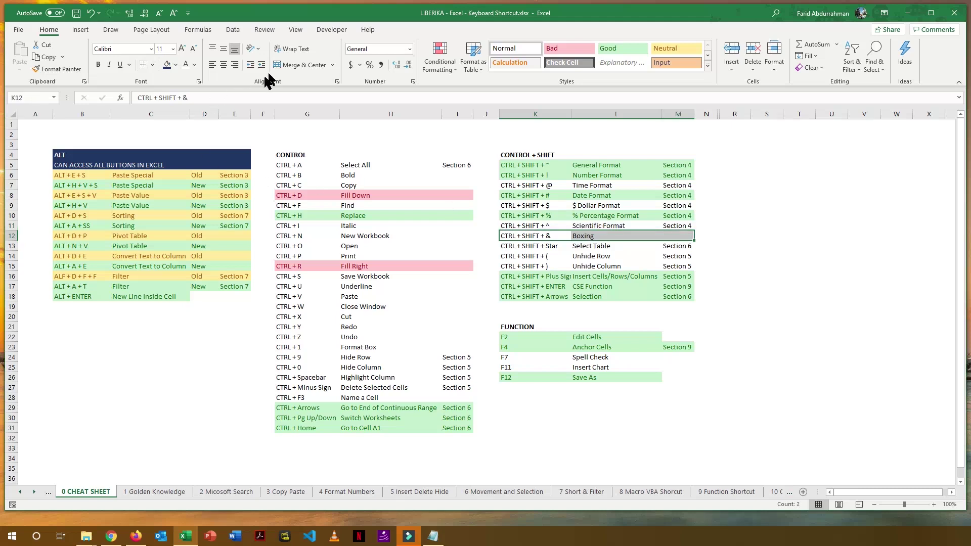
pyautogui.click(152, 65)
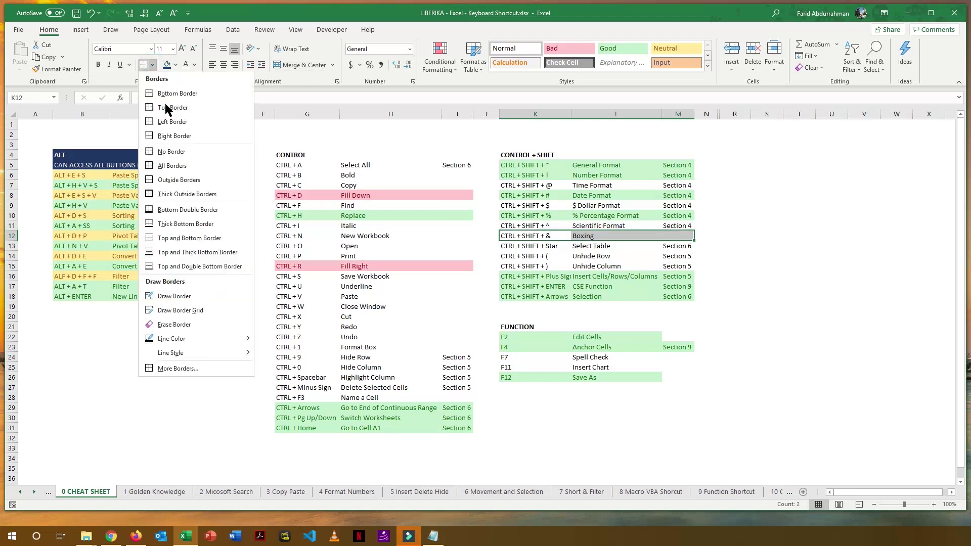
pyautogui.press('Escape')
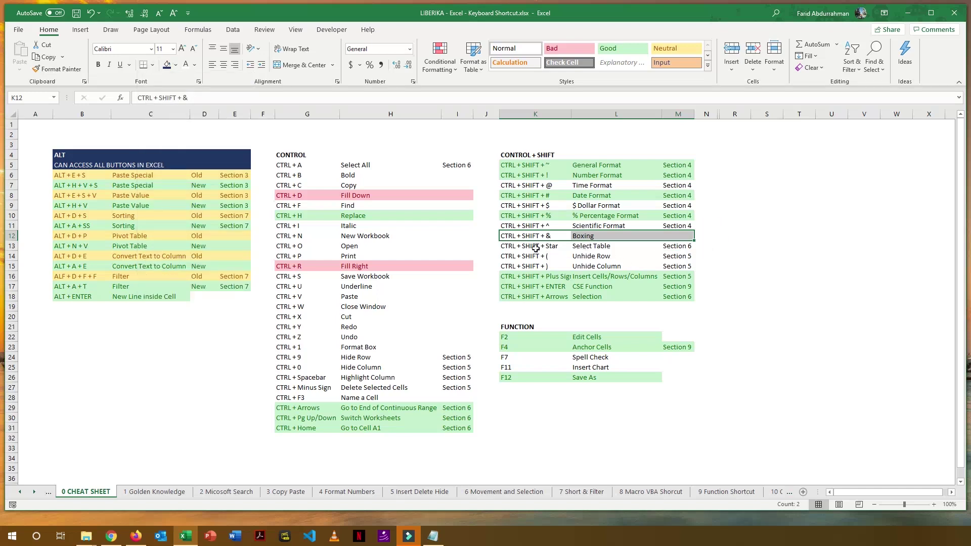
# Highlight the Select Table entry and demonstrate Select All from G5, first on the CONTROL table and again on the whole sheet.
pyautogui.moveTo(512, 246); pyautogui.dragTo(667, 245)
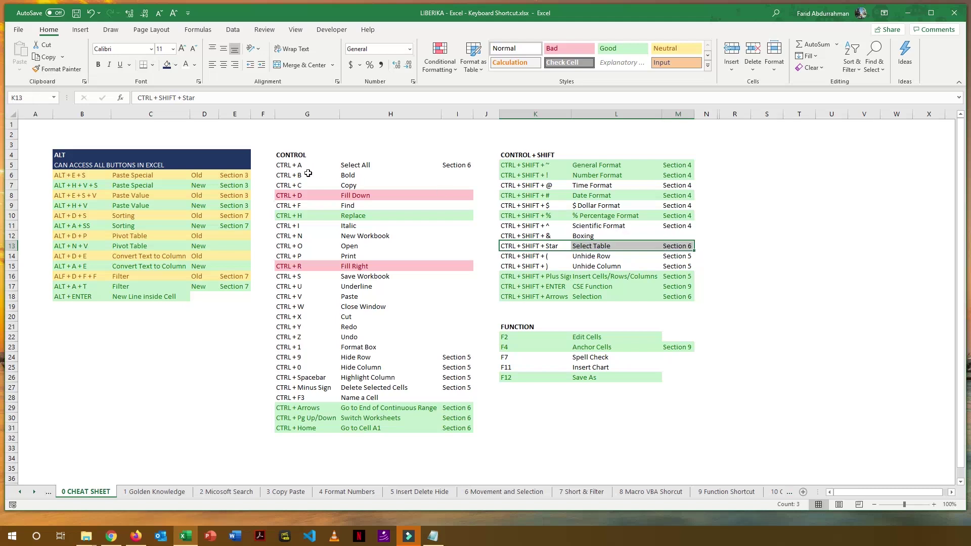
pyautogui.click(291, 168)
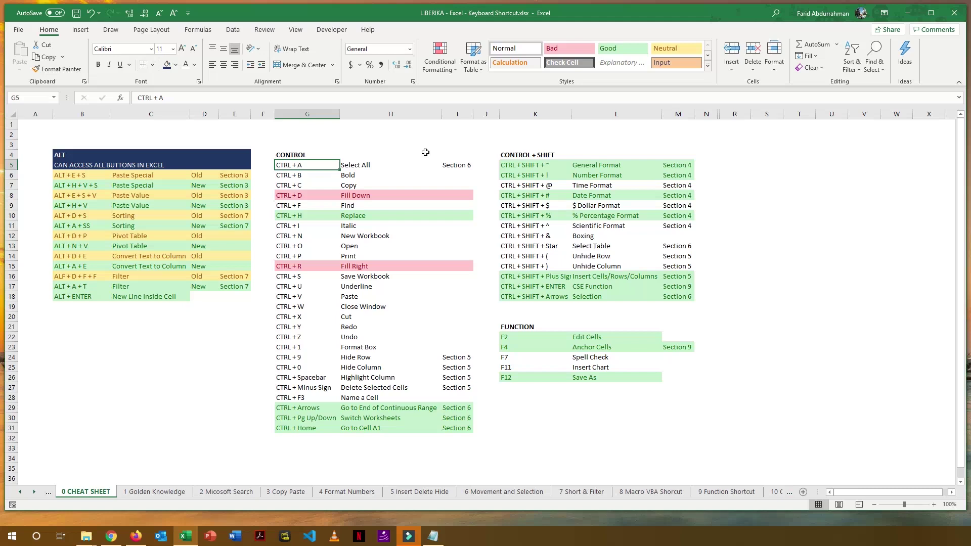
pyautogui.hotkey('ctrl', 'a')
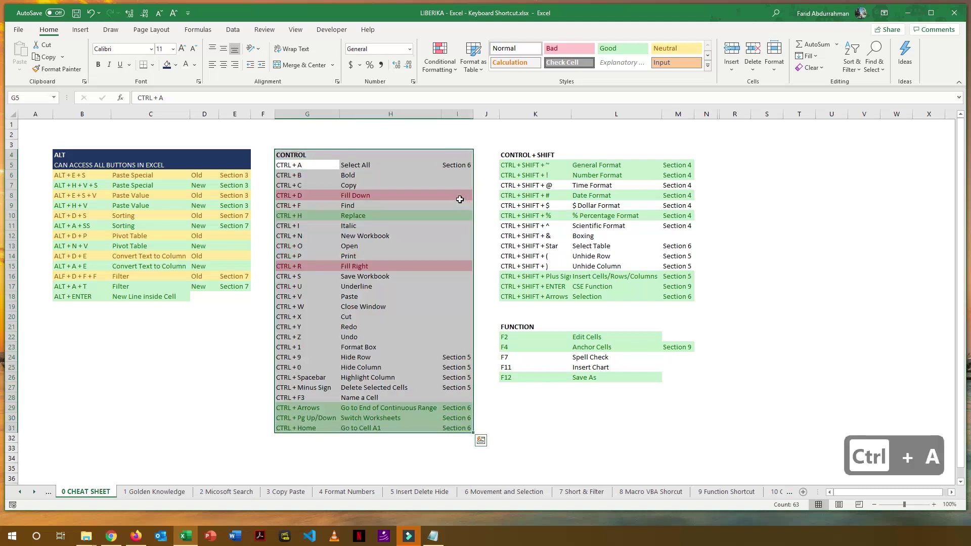
pyautogui.hotkey('ctrl', 'a')
pyautogui.click(603, 169)
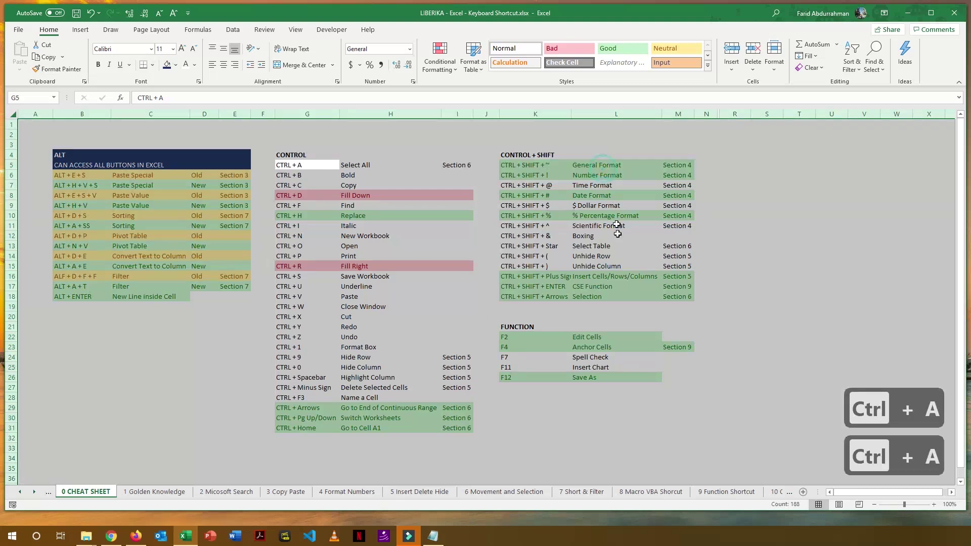
pyautogui.click(609, 228)
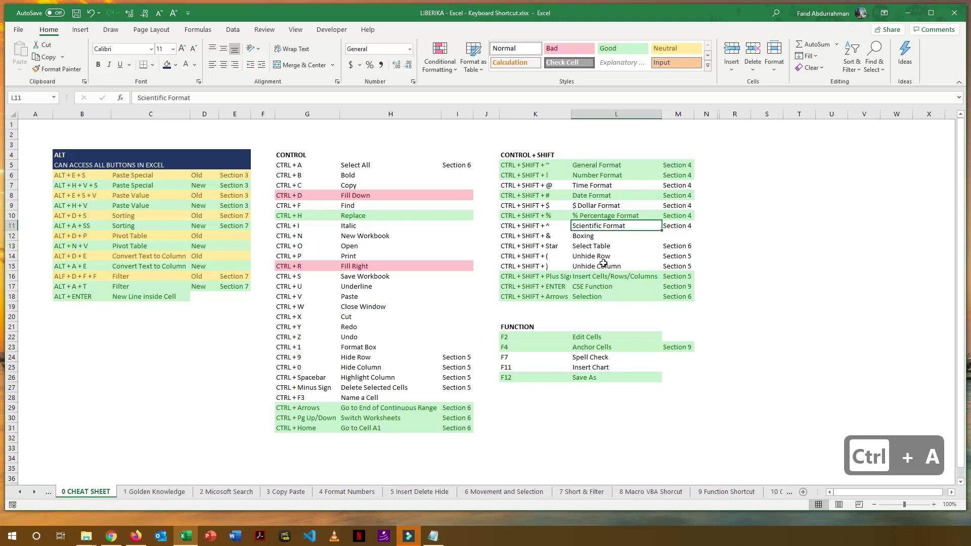
# Select the whole CONTROL + SHIFT table with the Select Table shortcut, and compare it with Select All from K13.
pyautogui.click(597, 249)
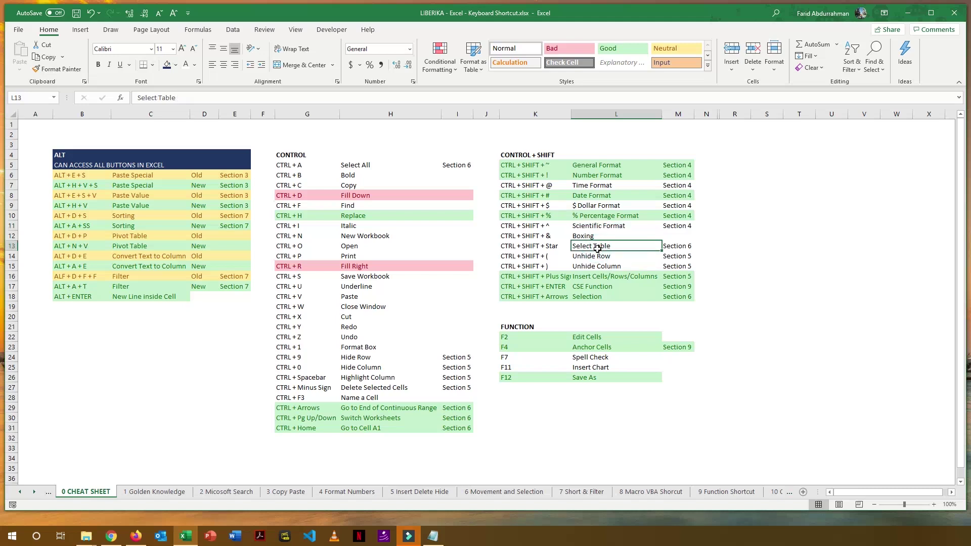
pyautogui.hotkey('ctrl', 'shift', '8')
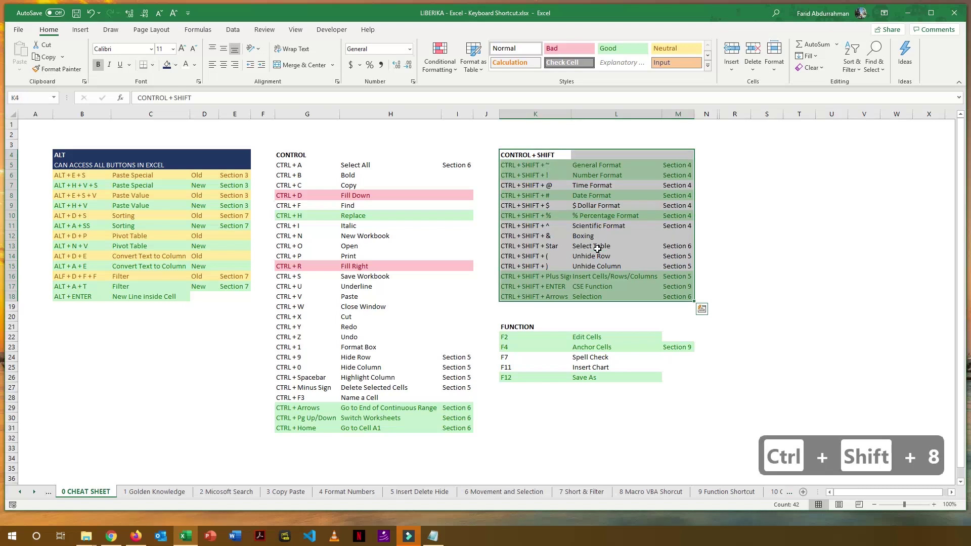
pyautogui.hotkey('ctrl', 'shift', '8')
pyautogui.hotkey('ctrl', 'shift', '8')
pyautogui.hotkey('ctrl', 'shift', '8')
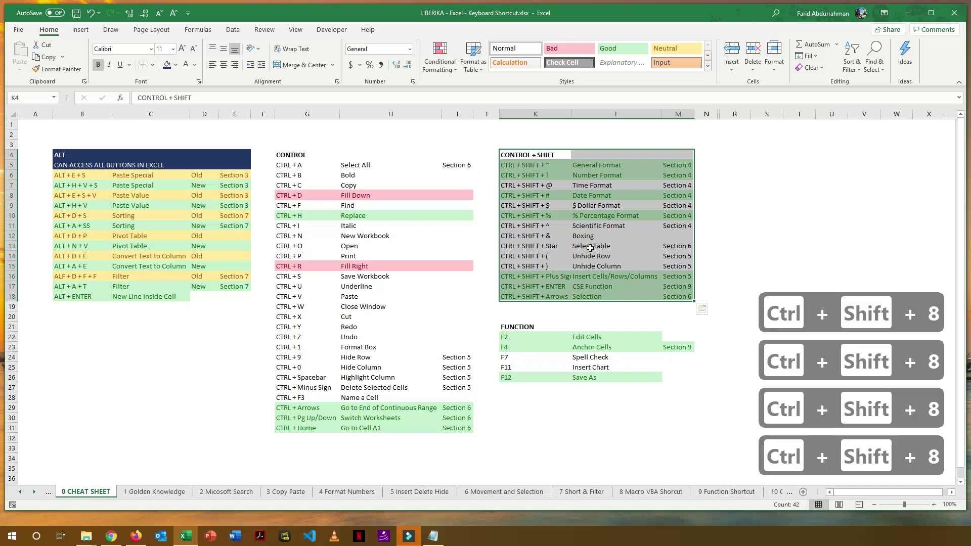
pyautogui.click(591, 246)
pyautogui.click(552, 248)
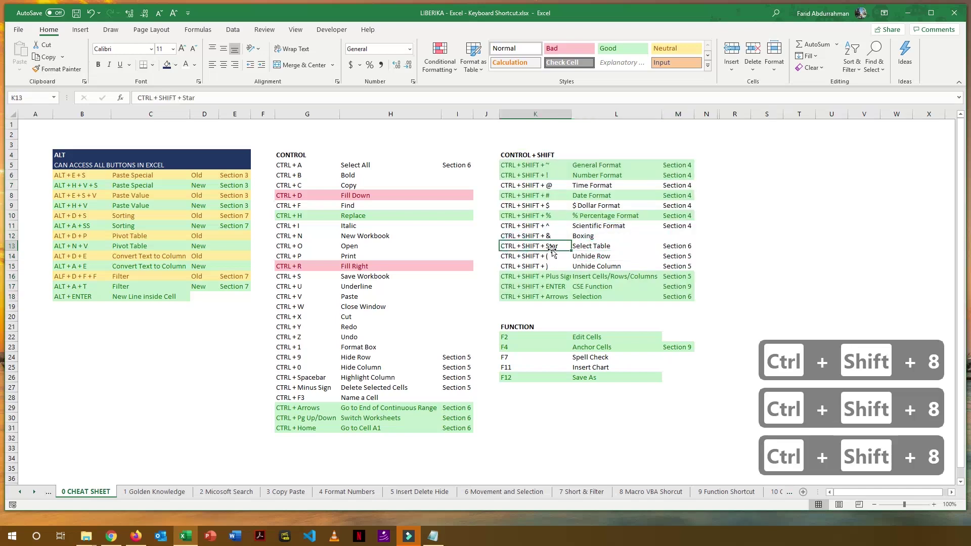
pyautogui.hotkey('ctrl', 'a')
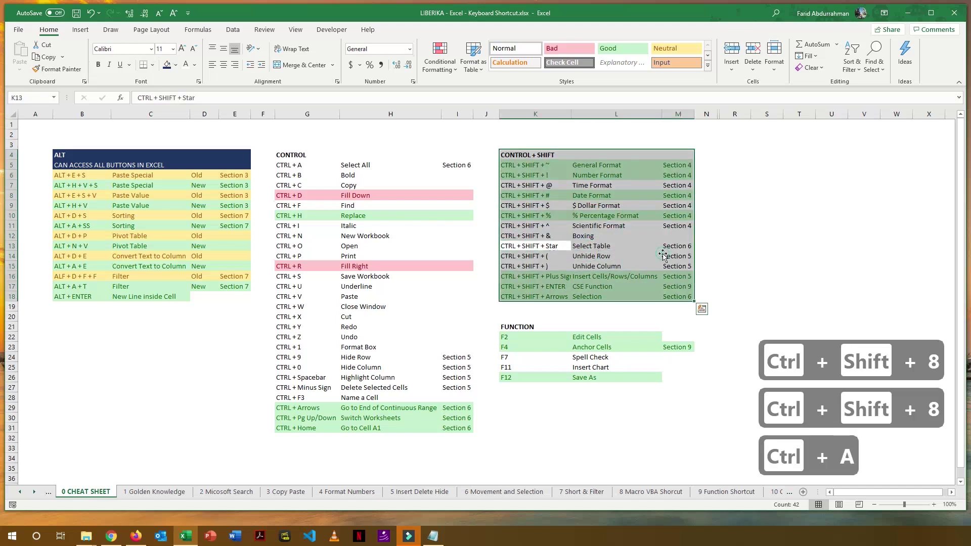
# Review the CONTROL + SHIFT entries from Unhide Row through Selection, including Insert Cells/Rows/Columns.
pyautogui.click(664, 255)
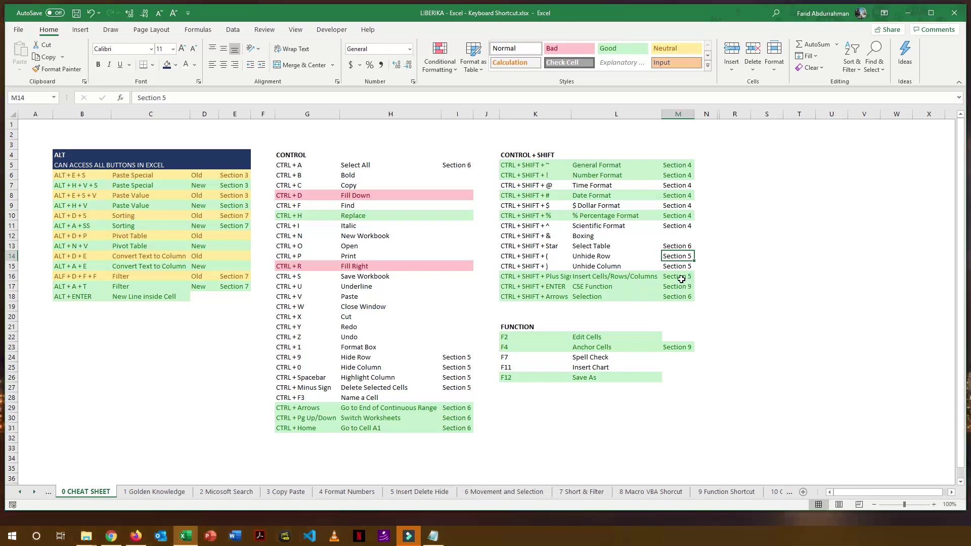
pyautogui.press('Down')
pyautogui.press('Down')
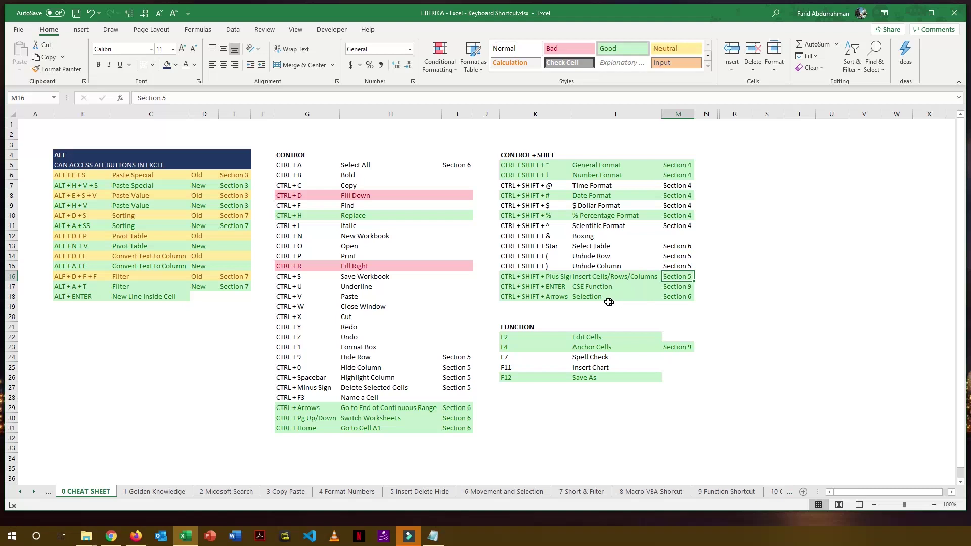
pyautogui.click(684, 298)
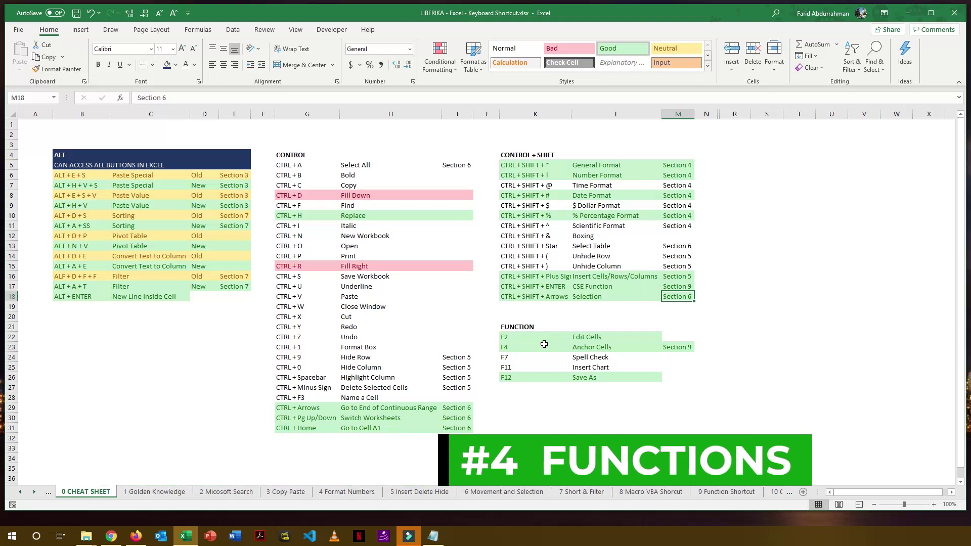
# Review the FUNCTION list's Spell Check and Anchor Cells entries.
pyautogui.click(584, 360)
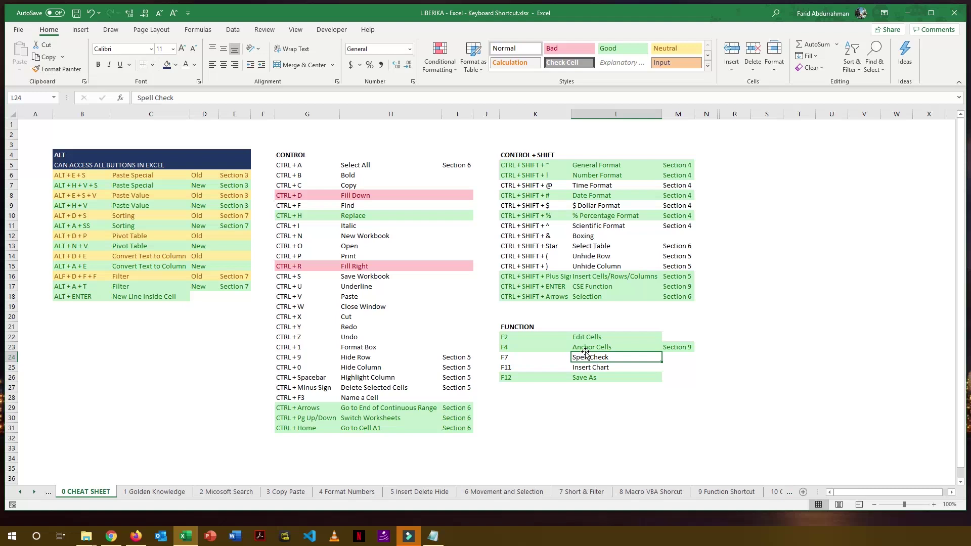
pyautogui.click(526, 349)
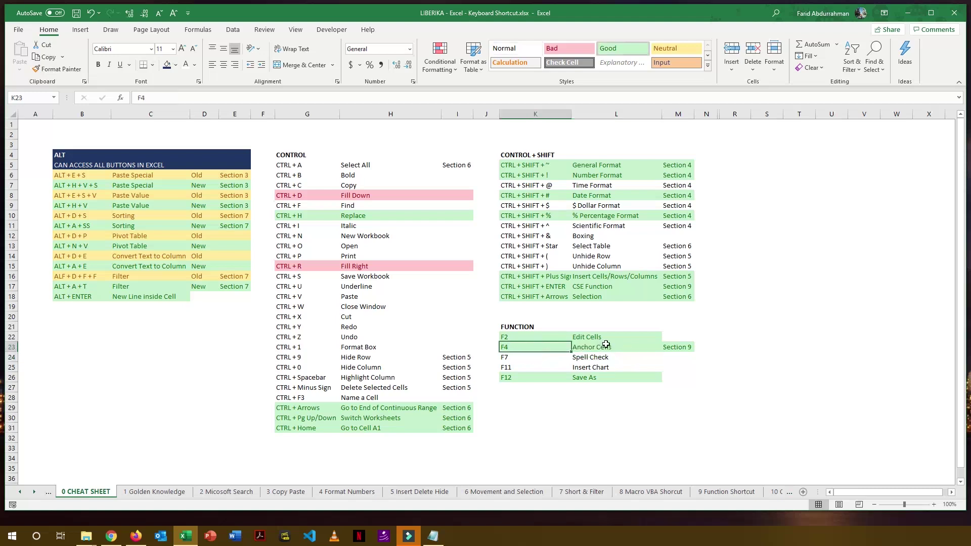
pyautogui.click(606, 346)
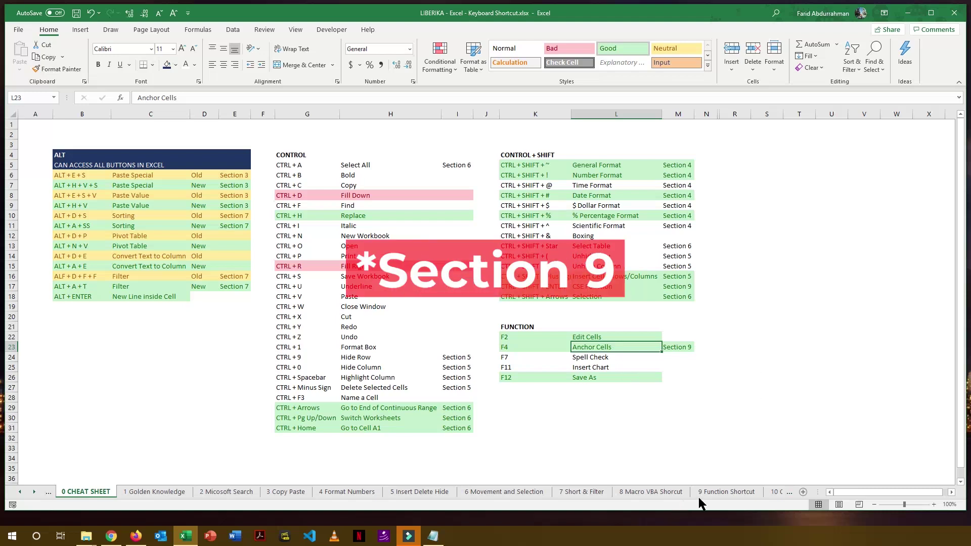
# Run the Spell Check shortcut from the FUNCTION list on the cheat sheet and close it without correcting anything.
pyautogui.click(595, 359)
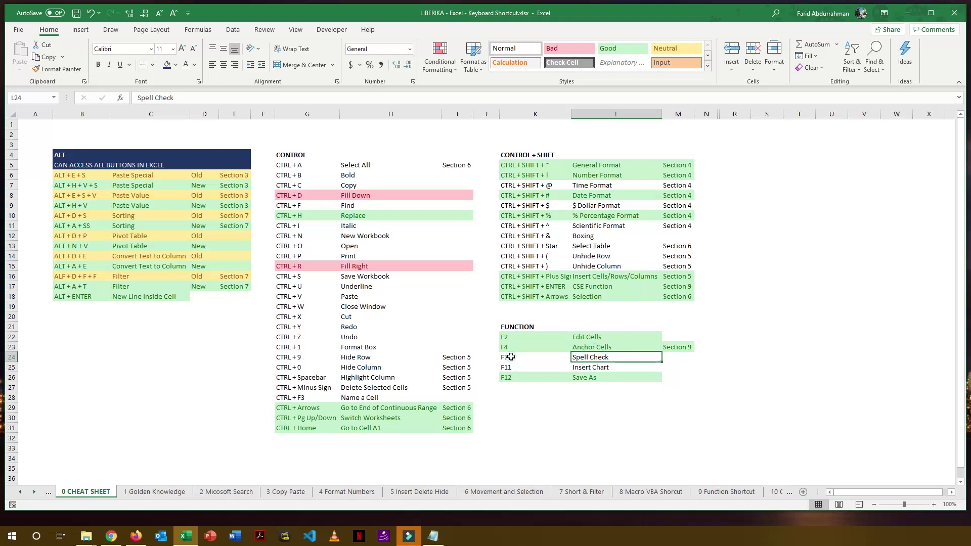
pyautogui.click(512, 357)
pyautogui.click(609, 360)
pyautogui.press('F7')
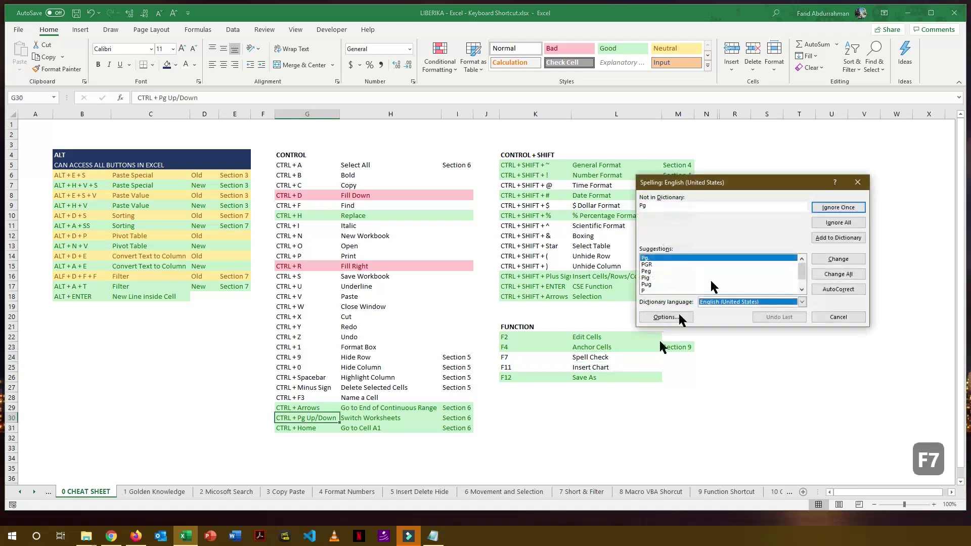
pyautogui.click(837, 317)
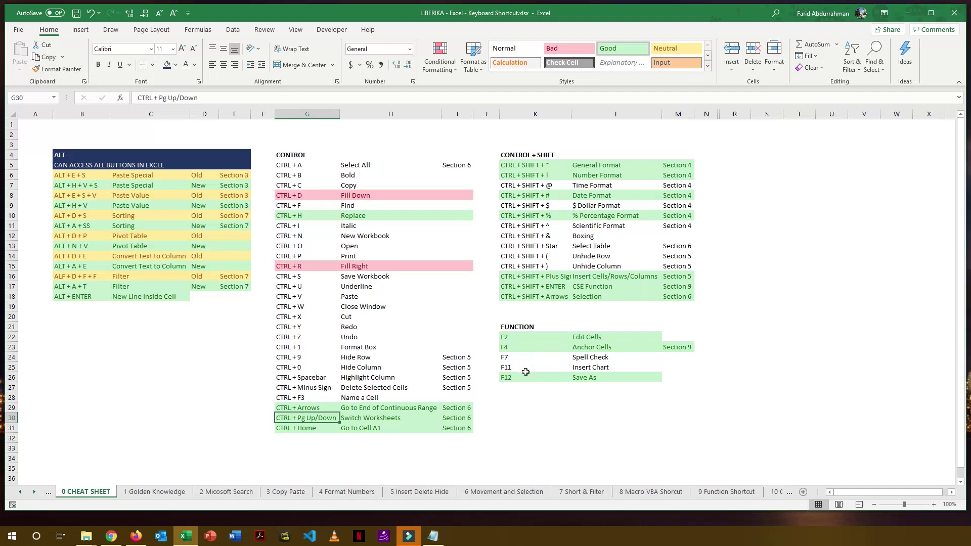
# Review the FUNCTION list's Insert Chart and Save As entries, and bring up the Save As dialog with its listed shortcut without saving.
pyautogui.click(510, 369)
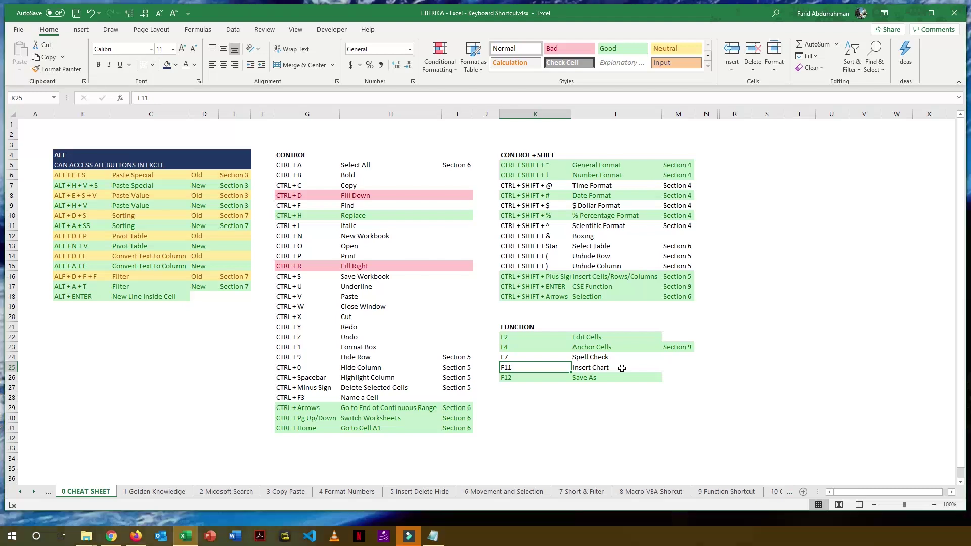
pyautogui.click(622, 368)
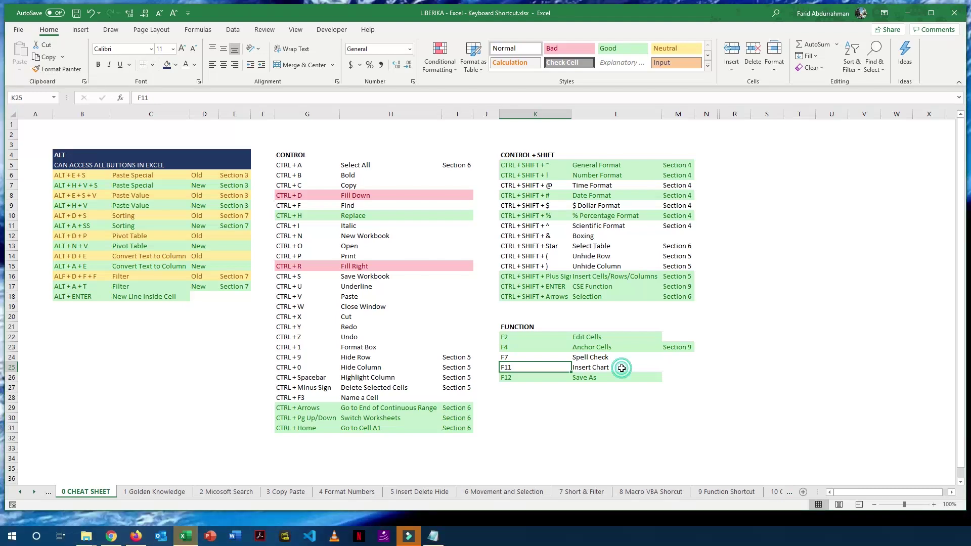
pyautogui.click(513, 377)
pyautogui.moveTo(581, 372); pyautogui.dragTo(594, 377)
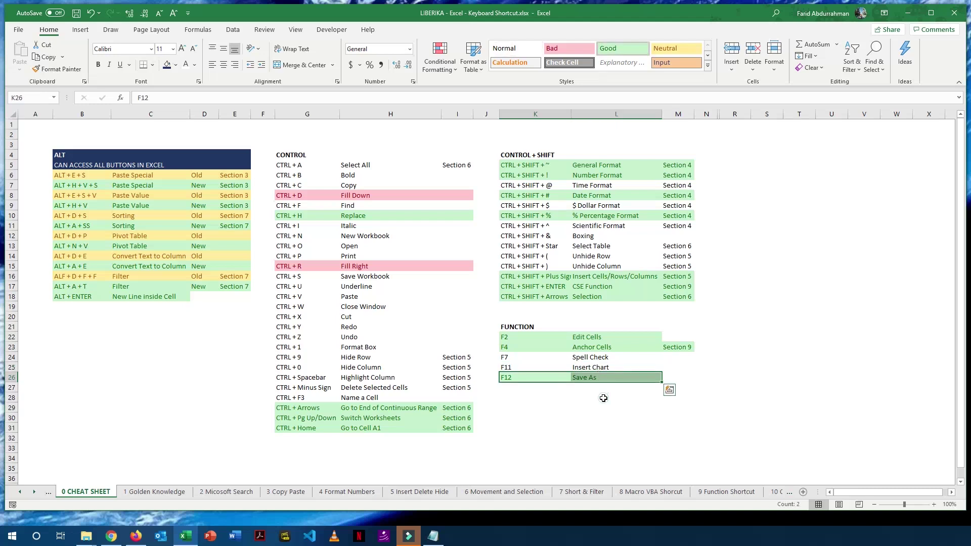
pyautogui.click(603, 398)
pyautogui.press('F12')
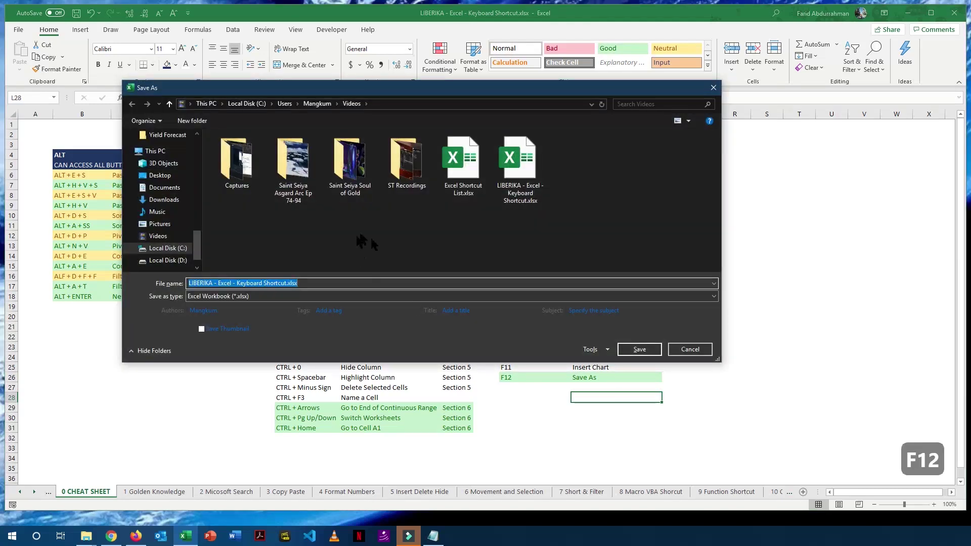
pyautogui.click(687, 349)
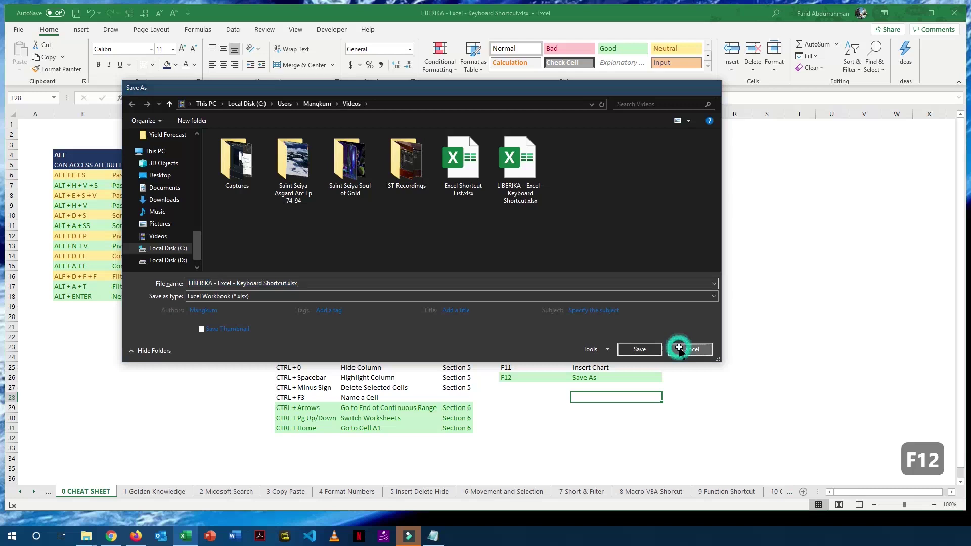
# Reach the Save As dialog through the File commands for comparison, cancel it and return to the cheat sheet.
pyautogui.click(23, 28)
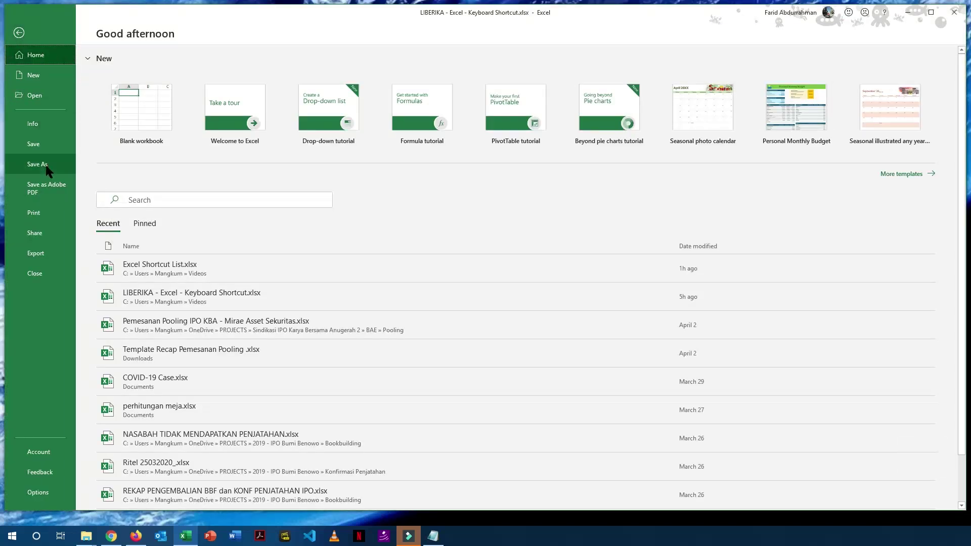
pyautogui.click(47, 171)
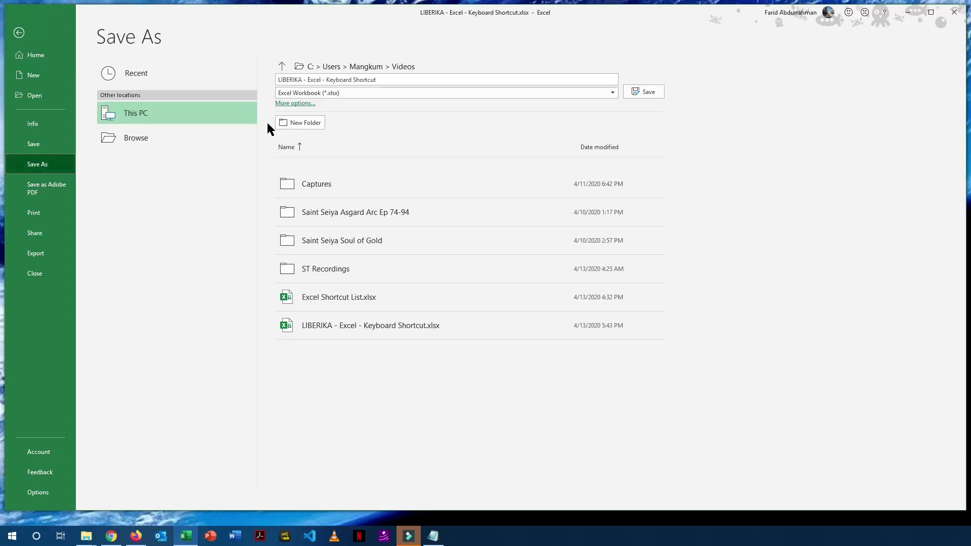
pyautogui.click(184, 146)
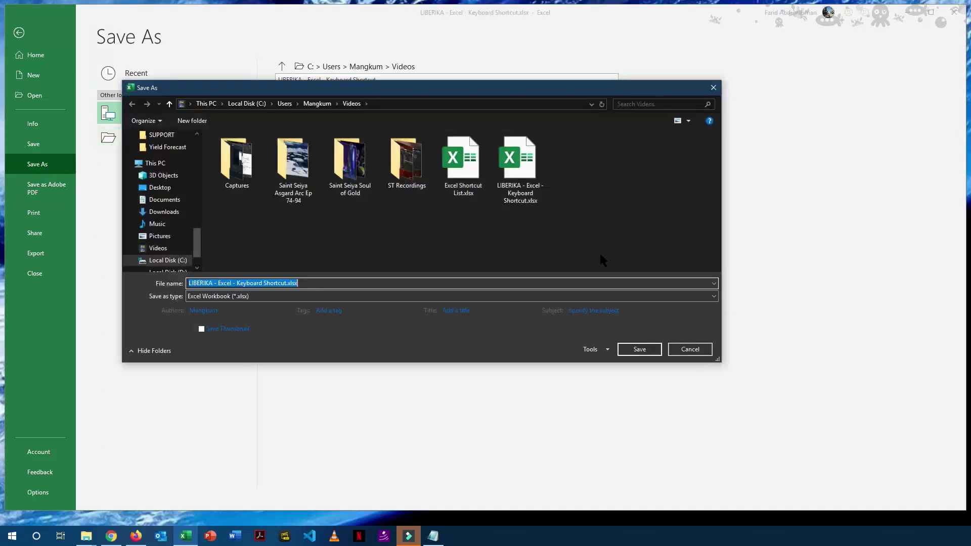
pyautogui.click(686, 350)
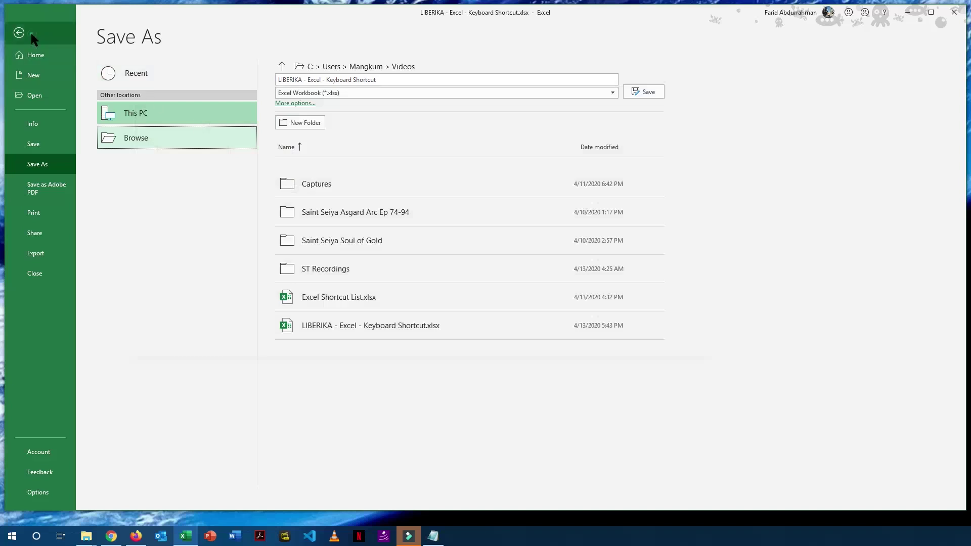
pyautogui.click(20, 32)
# Bring up the Save As dialog again with the shortcut from cell L26 and dismiss it without saving.
pyautogui.click(612, 377)
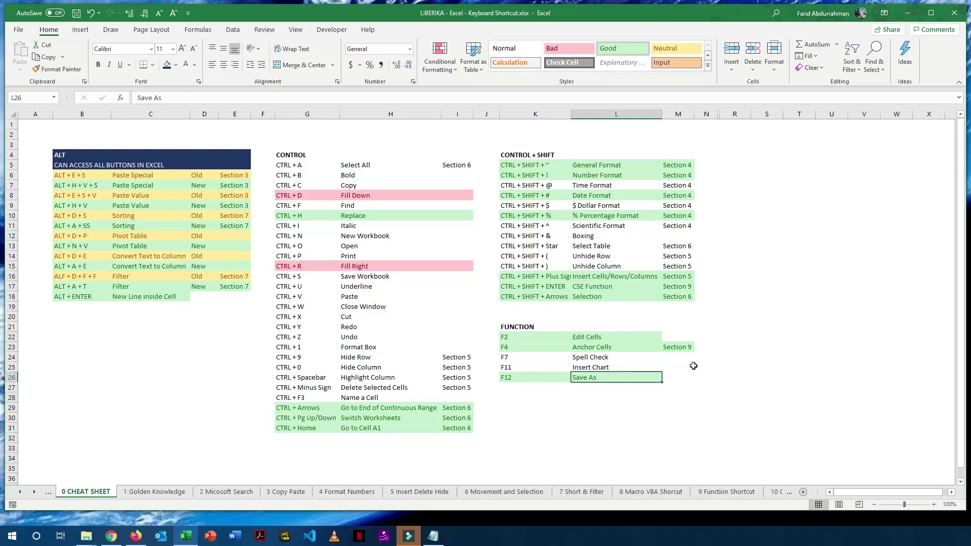
pyautogui.press('F12')
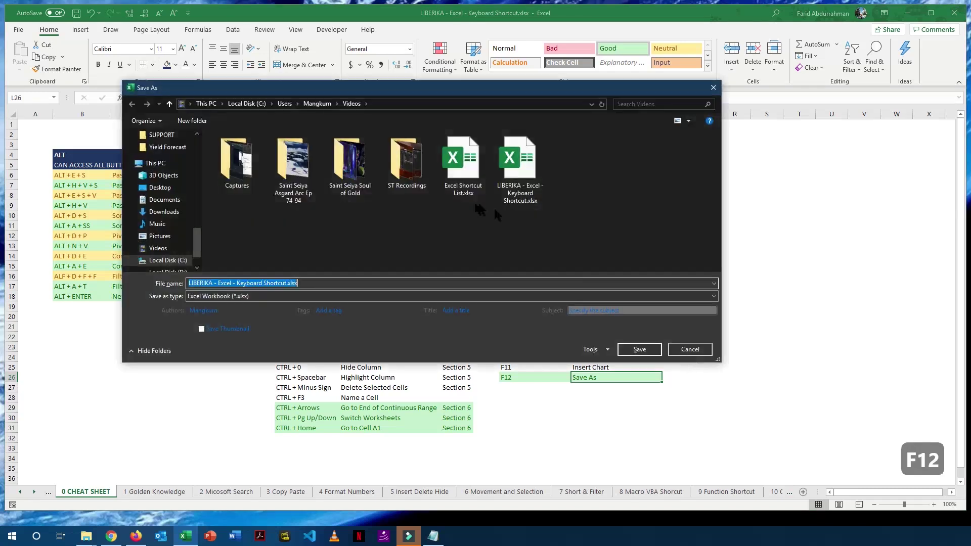
pyautogui.press('Escape')
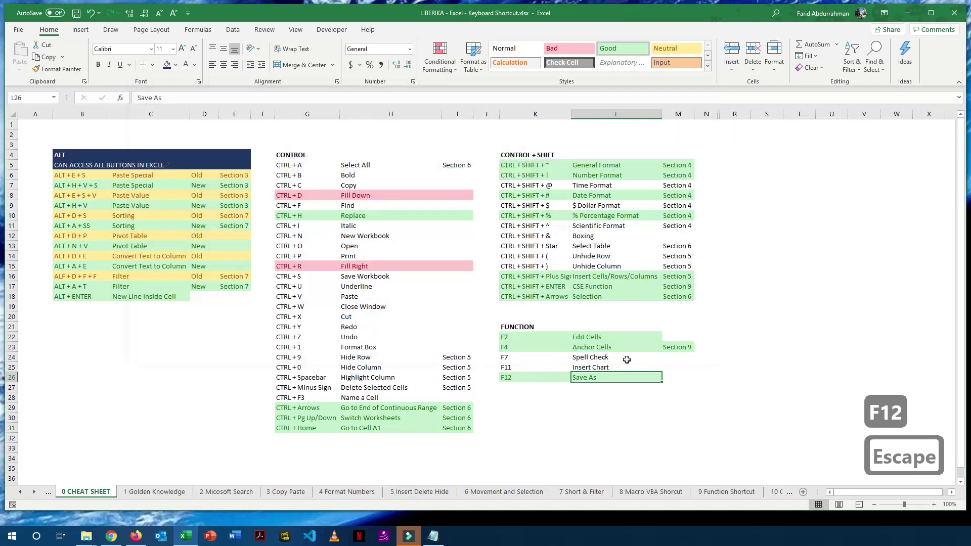
pyautogui.click(627, 360)
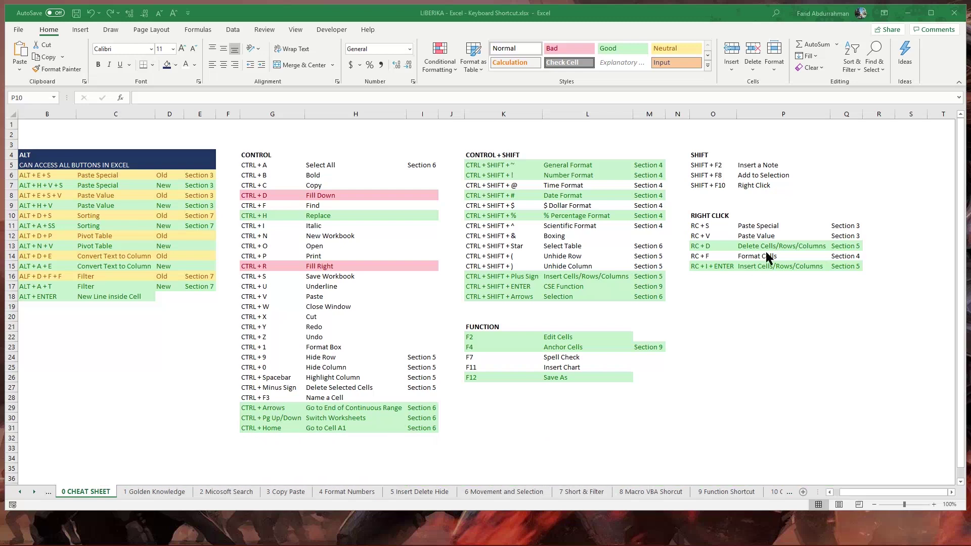
# Review the SHIFT list's entries from SHIFT + F2 to SHIFT + F10, selecting O5:Q7.
pyautogui.click(700, 166)
pyautogui.moveTo(699, 167); pyautogui.dragTo(760, 186)
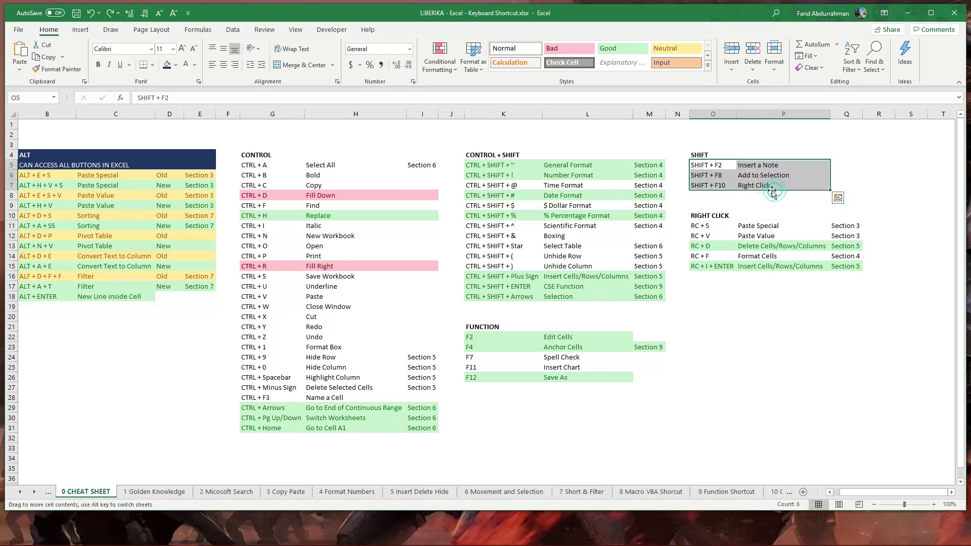
pyautogui.click(706, 164)
pyautogui.moveTo(775, 181); pyautogui.dragTo(845, 188)
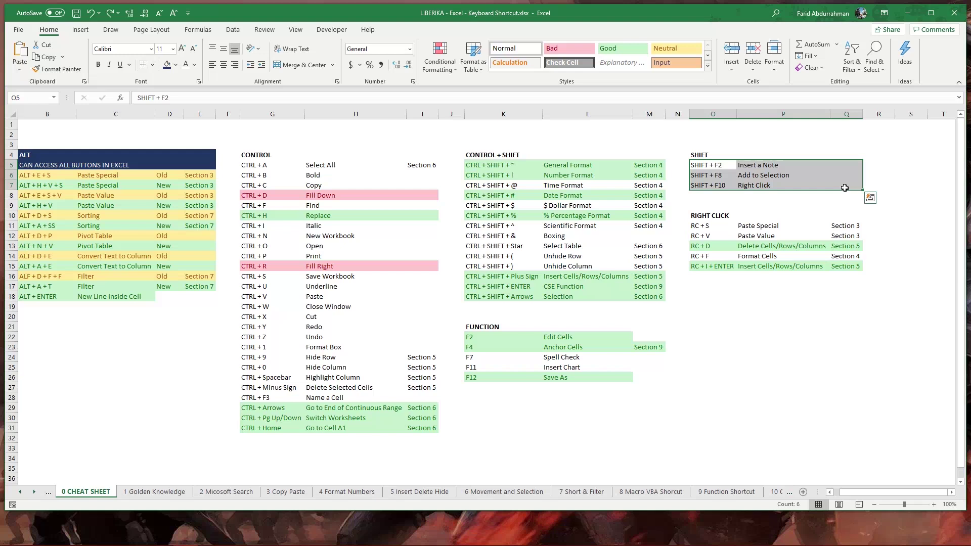
# Add a note reading "sadasd" to the Insert a Note cell P5, and delete that note.
pyautogui.click(768, 165)
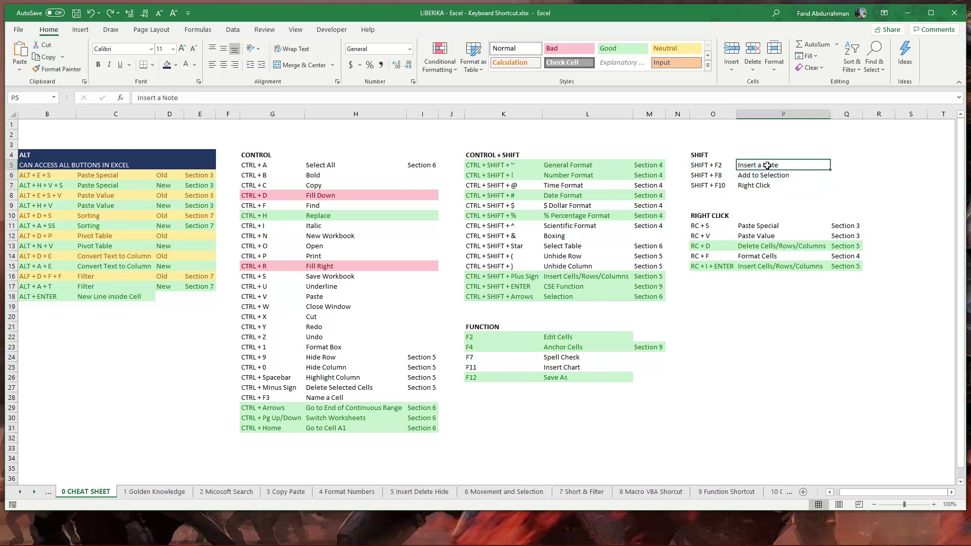
pyautogui.rightClick(767, 165)
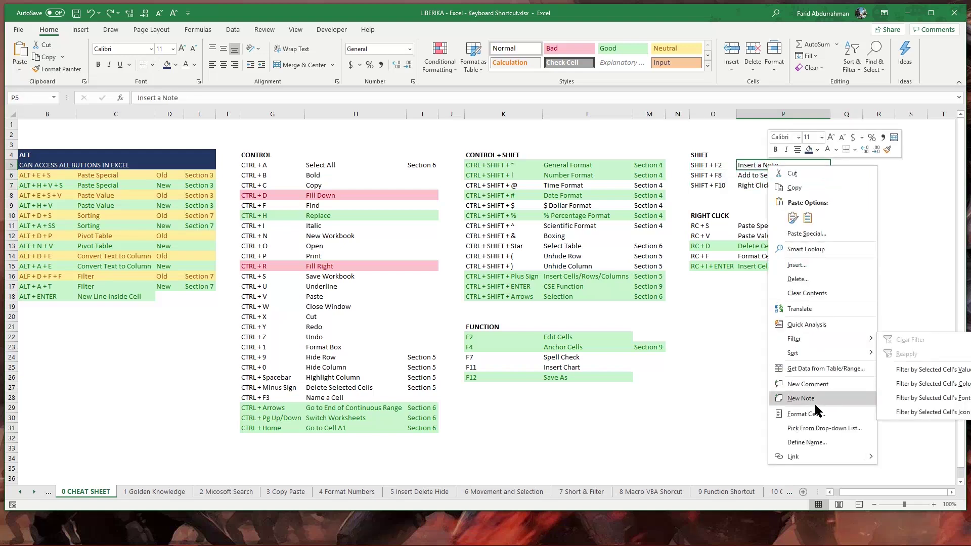
pyautogui.click(803, 397)
pyautogui.write('sadasd')
pyautogui.press('Escape')
pyautogui.press('Escape')
pyautogui.rightClick(805, 166)
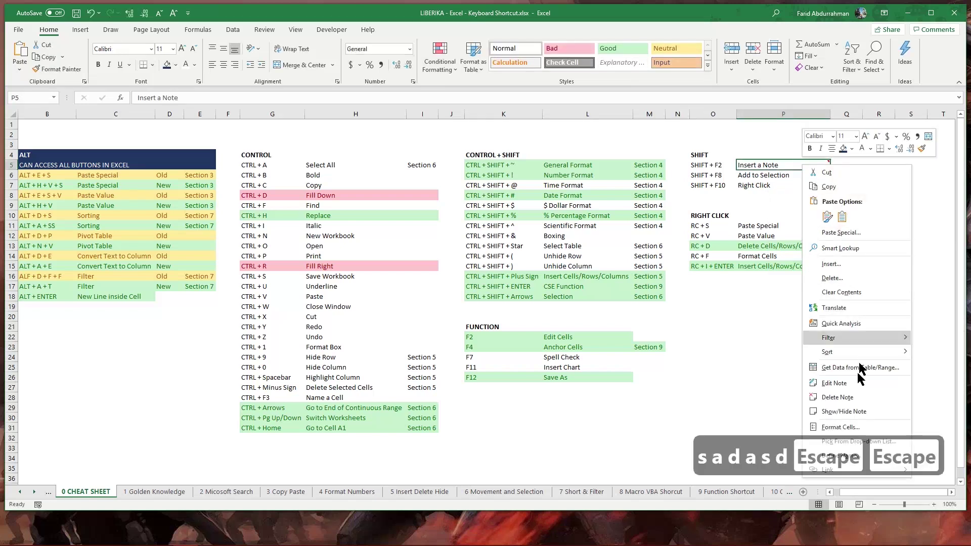
pyautogui.click(854, 397)
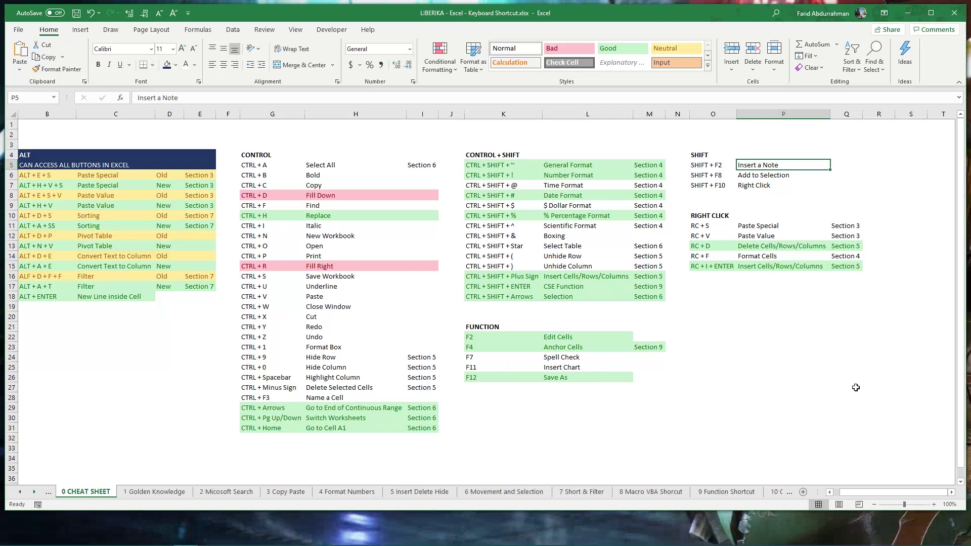
# Review the SHIFT list's Right Click entry, and view the context menu of blank cell M12 without choosing a command.
pyautogui.click(766, 186)
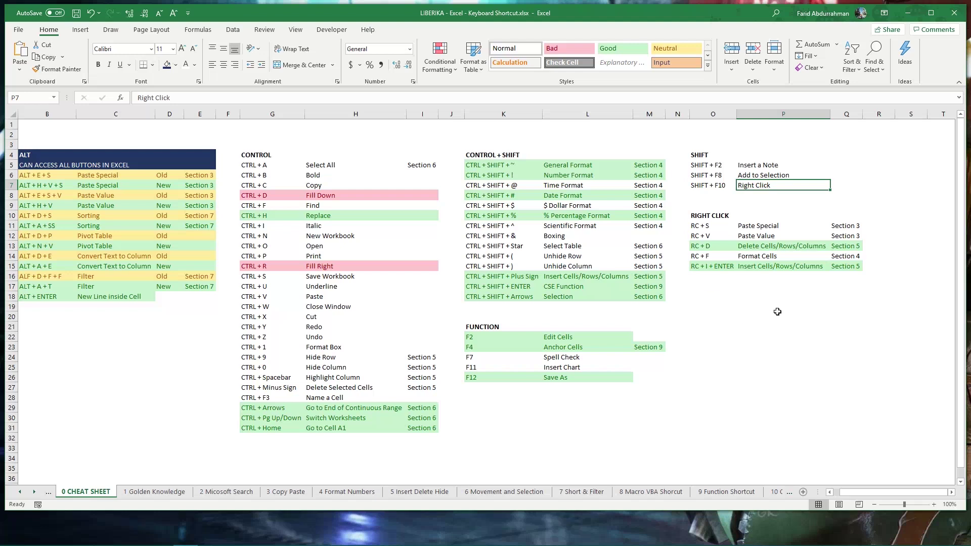
pyautogui.click(758, 335)
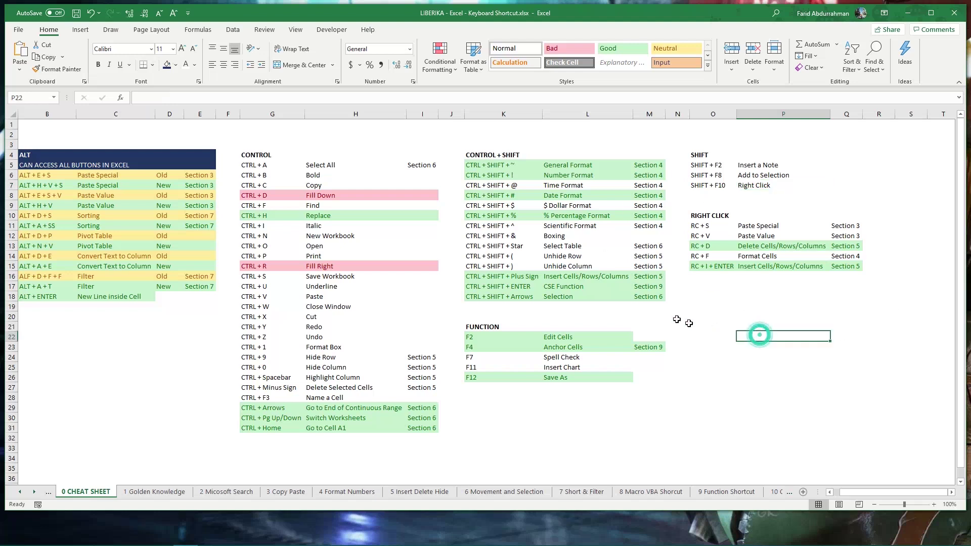
pyautogui.click(649, 287)
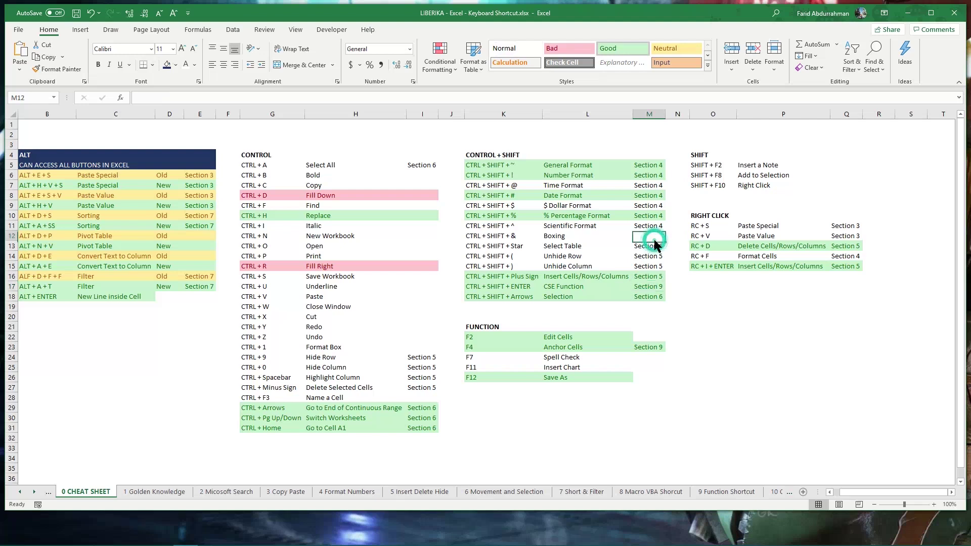
pyautogui.rightClick(656, 237)
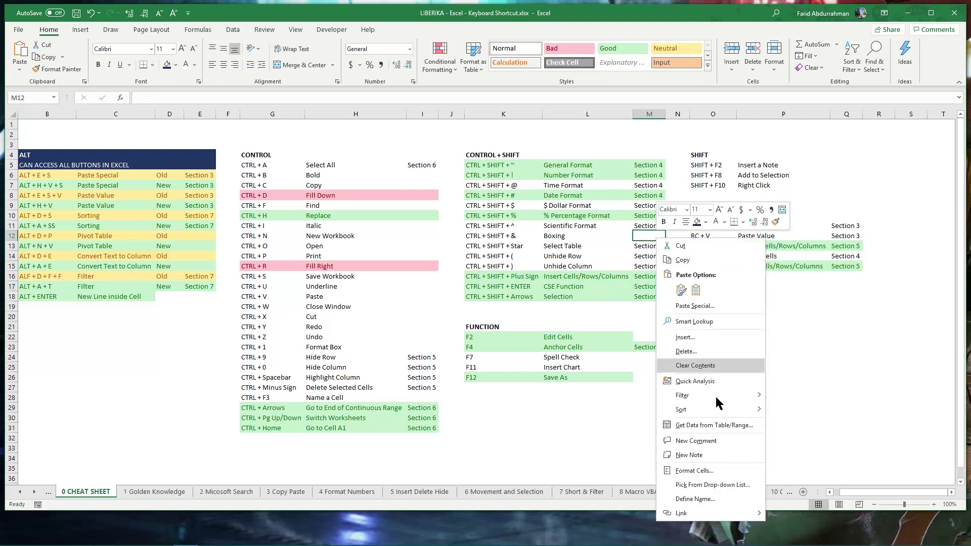
pyautogui.click(813, 363)
pyautogui.click(800, 309)
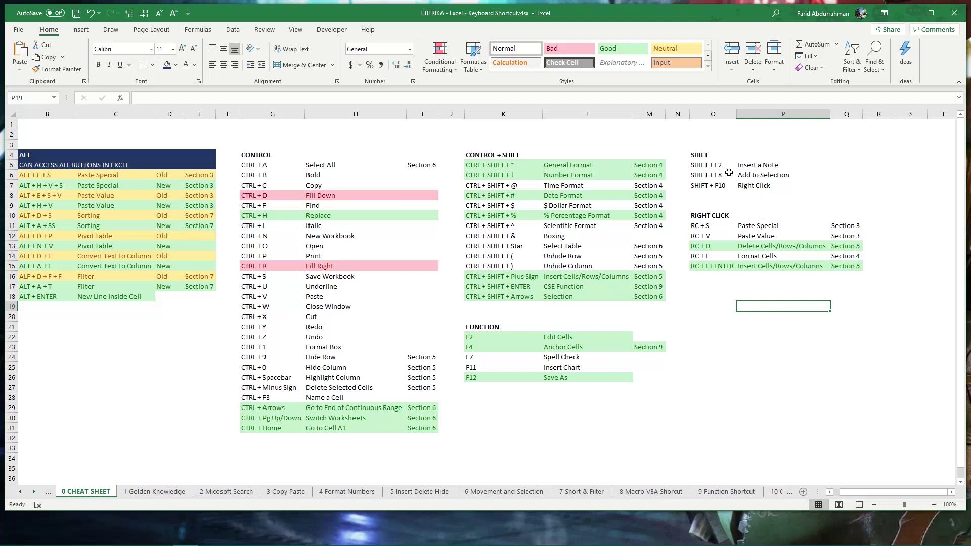
# View the context menu of blank cell P8 beneath the Right Click entry and dismiss it.
pyautogui.click(752, 186)
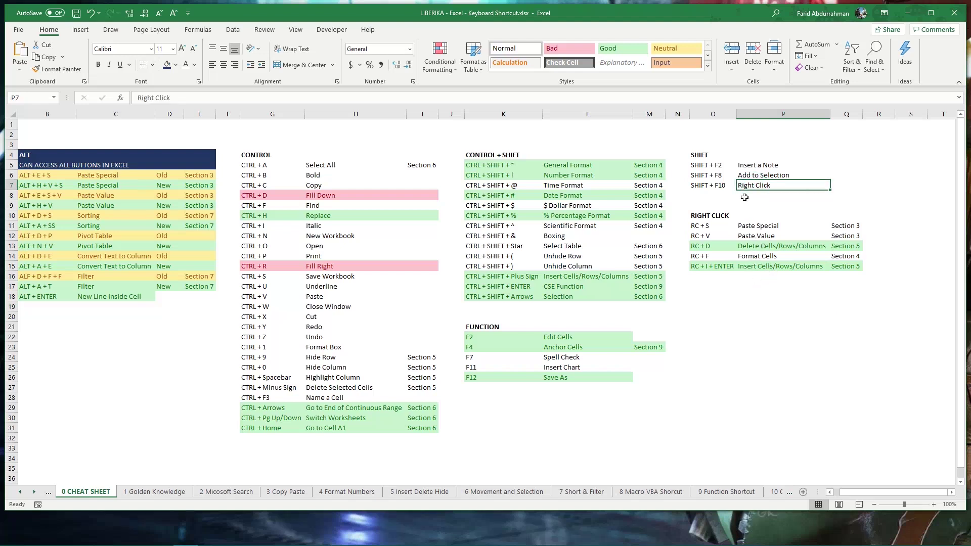
pyautogui.rightClick(744, 198)
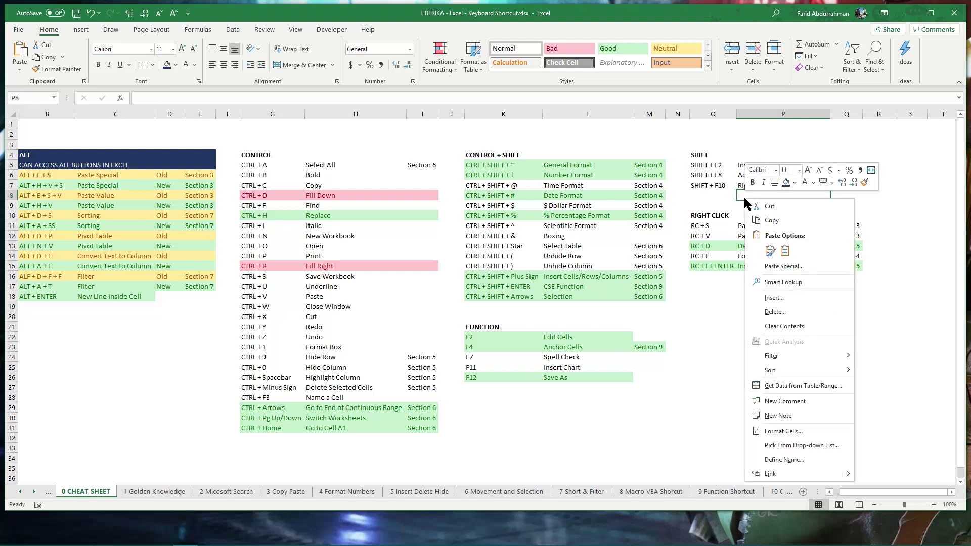
pyautogui.click(713, 378)
# Open the context menu of cell O7 twice with the Right Click shortcut from the SHIFT list, dismissing it each time.
pyautogui.click(704, 184)
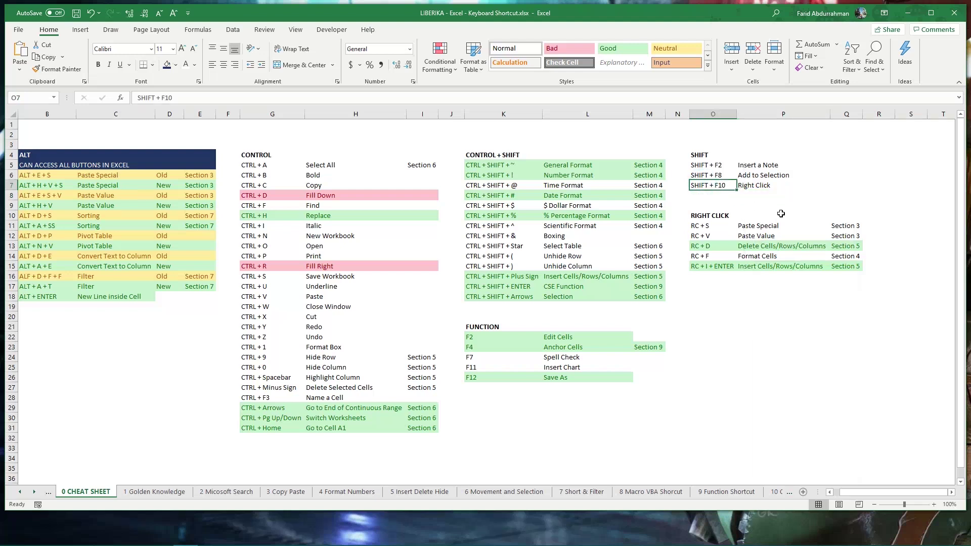
pyautogui.hotkey('shift', 'F10')
pyautogui.press('Escape')
pyautogui.hotkey('shift', 'F10')
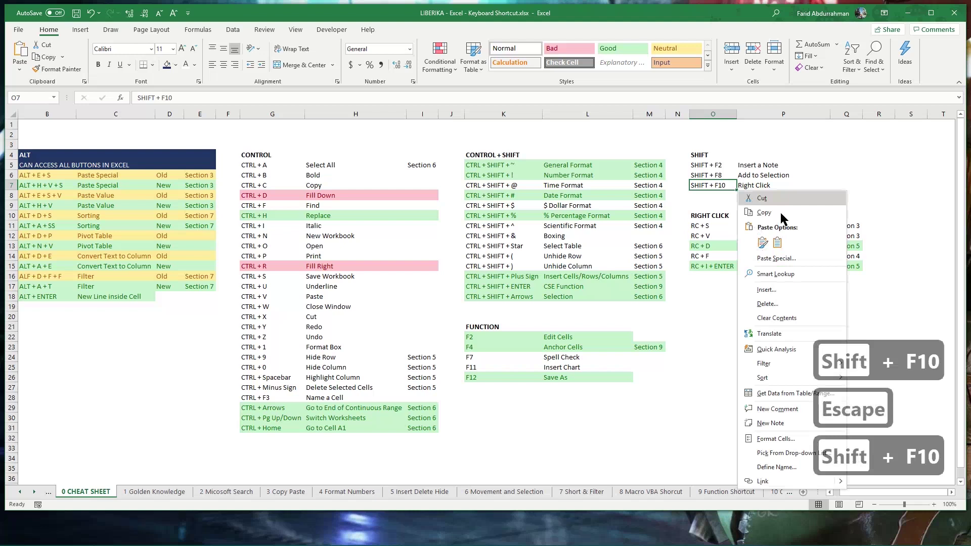
pyautogui.press('Escape')
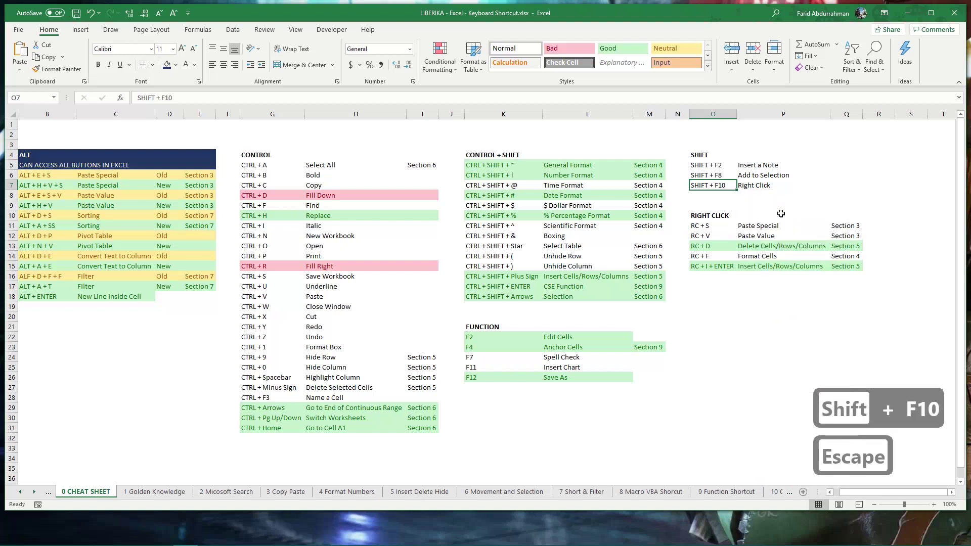
# Review the RIGHT CLICK list, and open the RC + S cell's context menu from the keyboard without choosing a command.
pyautogui.click(703, 218)
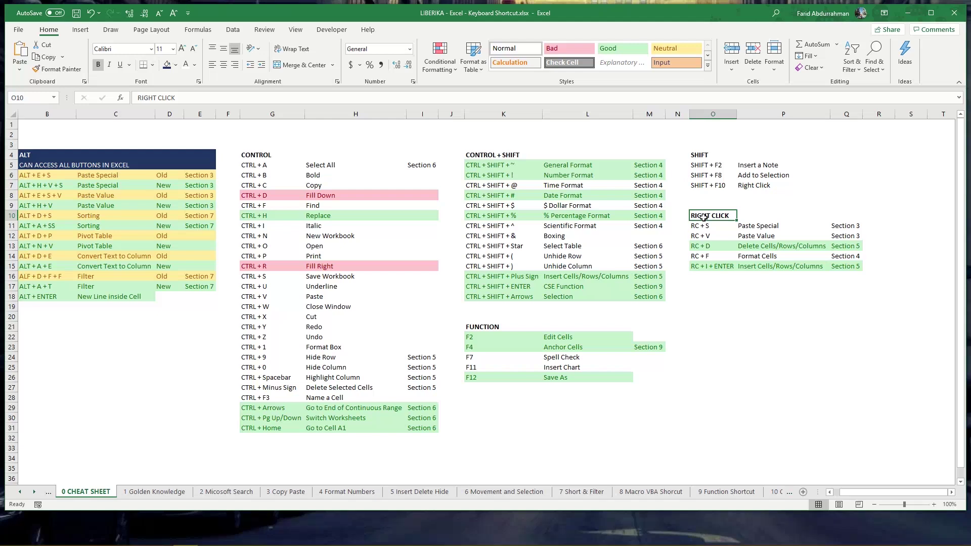
pyautogui.click(766, 280)
pyautogui.click(718, 227)
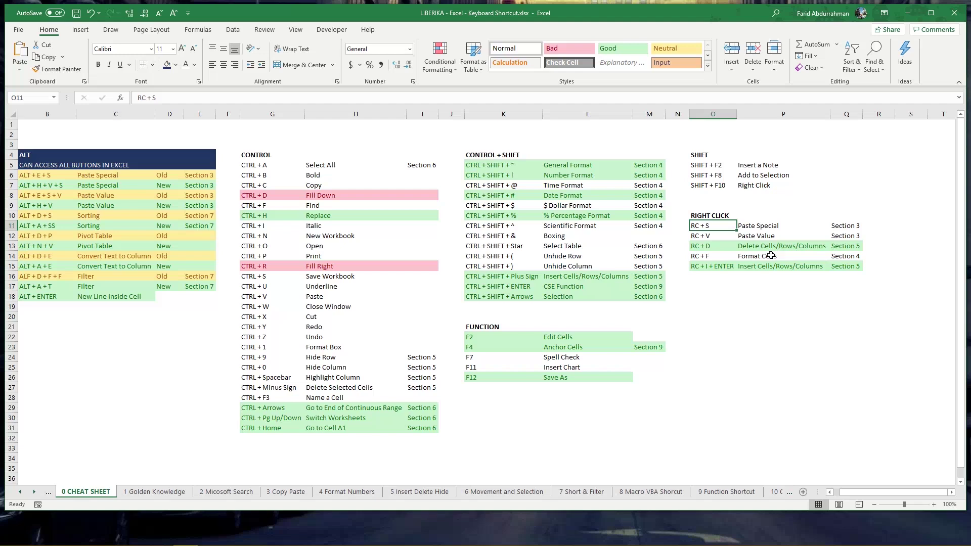
pyautogui.press('Menu')
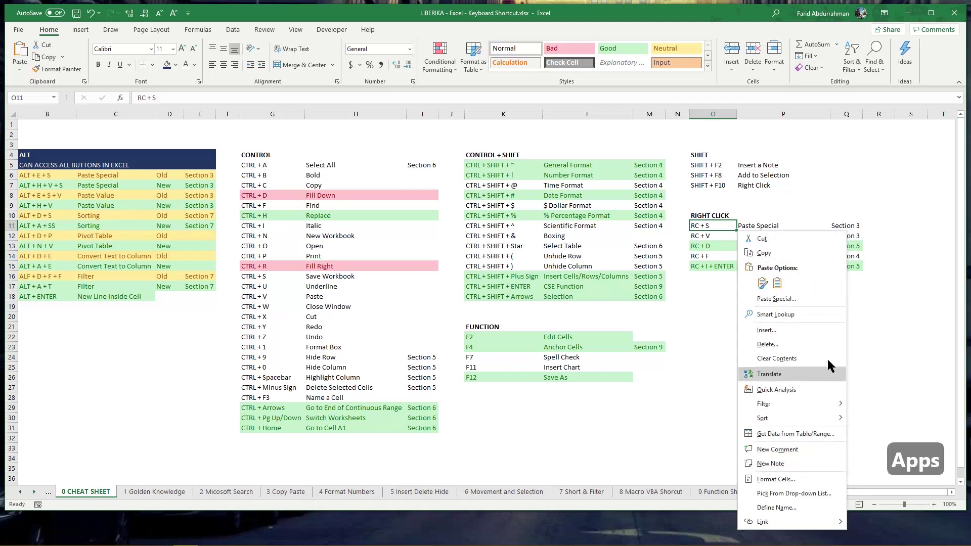
pyautogui.click(724, 302)
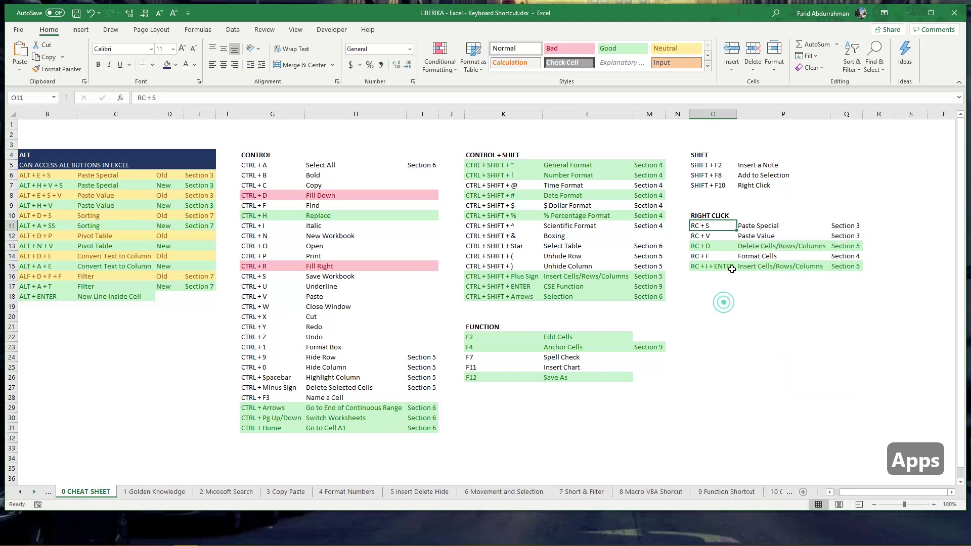
# View the RC + S cell's context menu once more, dismiss it and select the RC + D entry.
pyautogui.rightClick(725, 224)
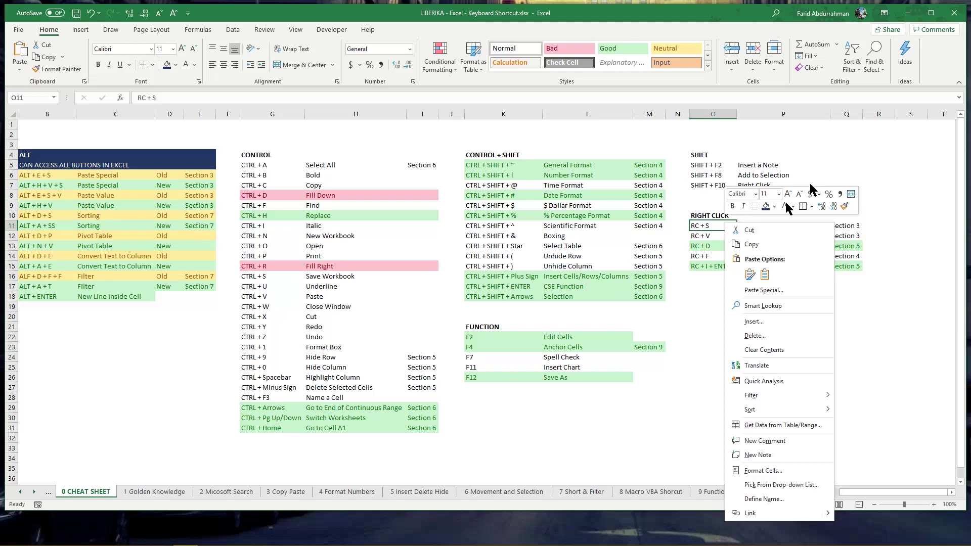
pyautogui.click(685, 303)
pyautogui.click(722, 249)
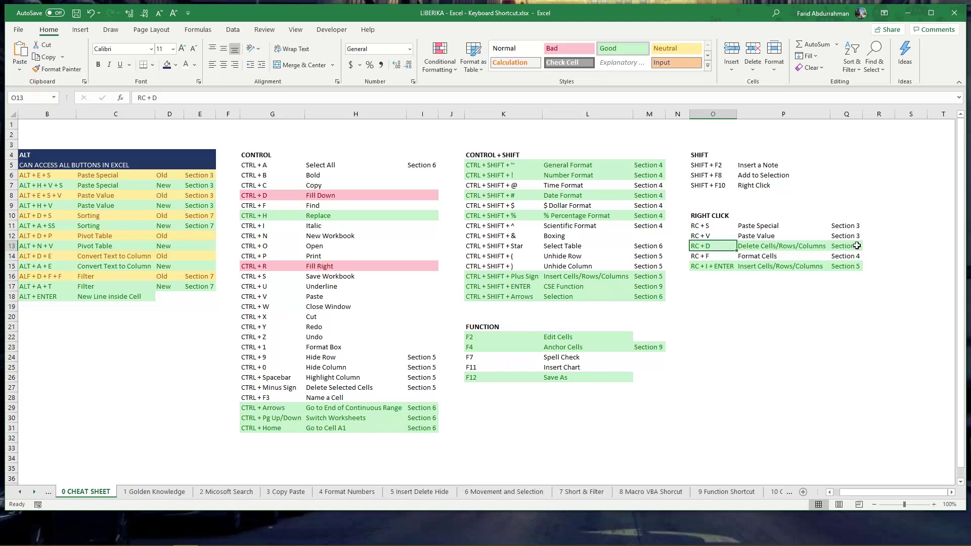
# Delete cells O13:Q13 of the RC + D entry twice from the context menu, shifting cells up, and undo each deletion.
pyautogui.moveTo(719, 245); pyautogui.dragTo(842, 245)
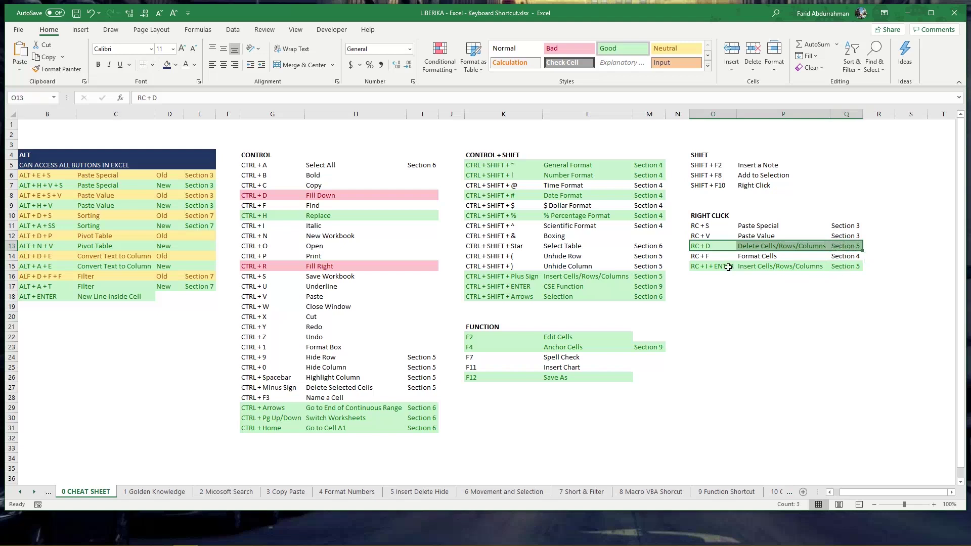
pyautogui.press('Menu')
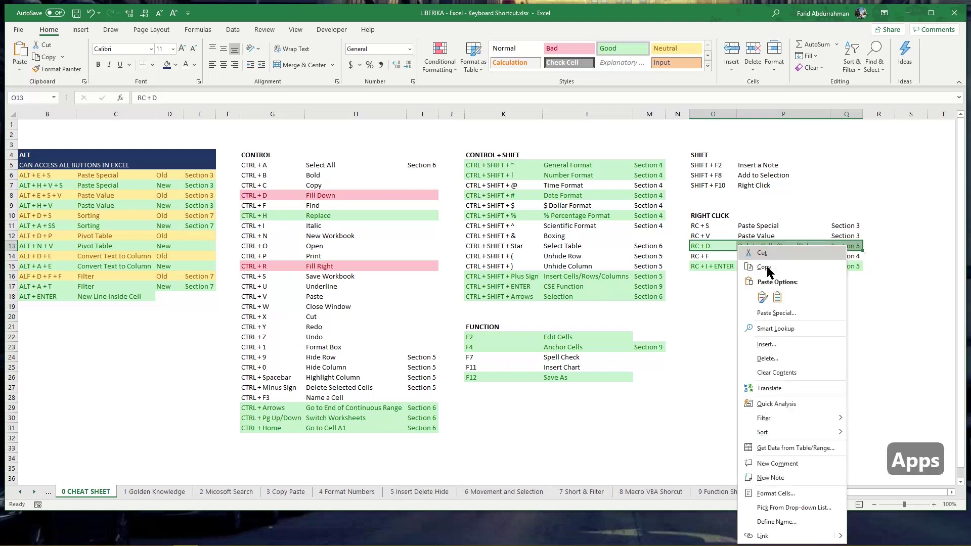
pyautogui.press('d')
pyautogui.click(753, 293)
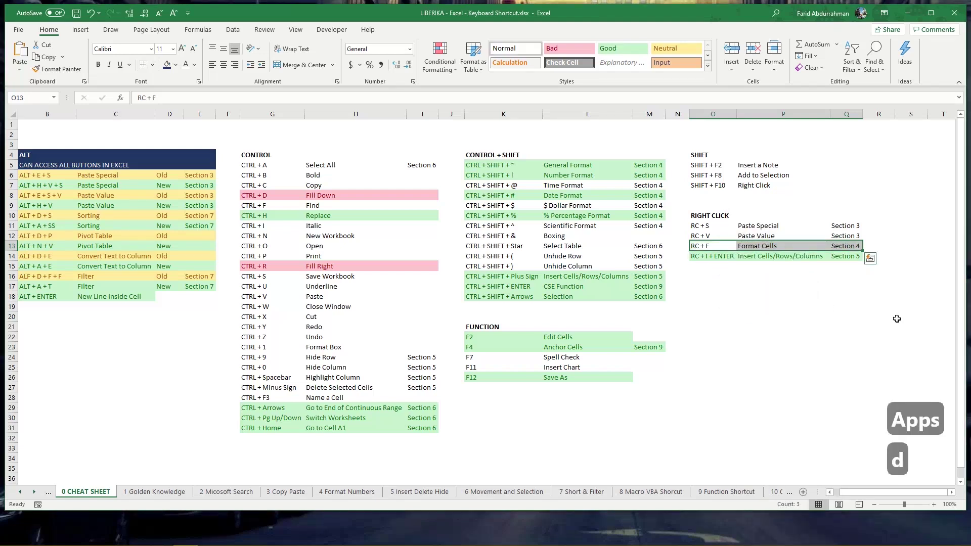
pyautogui.hotkey('ctrl', 'z')
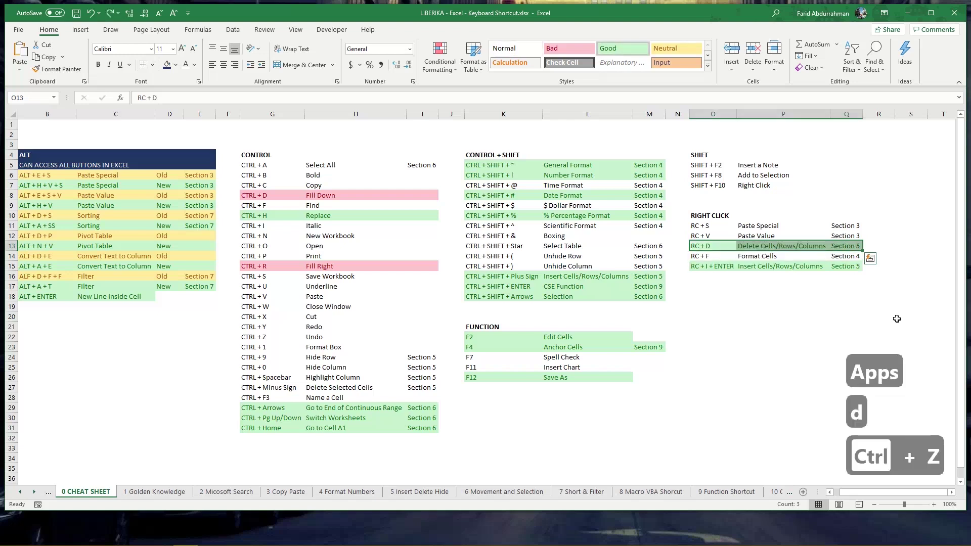
pyautogui.press('Menu')
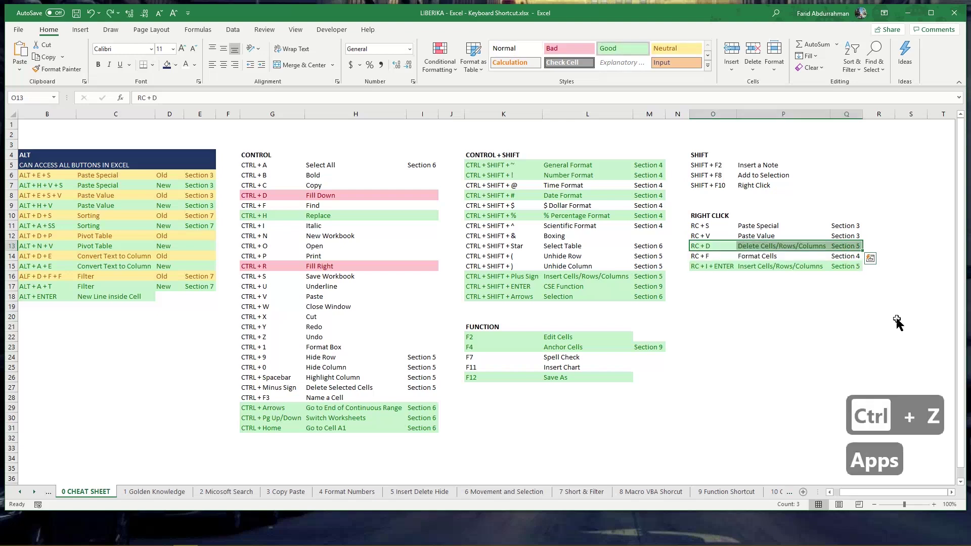
pyautogui.press('d')
pyautogui.press('Return')
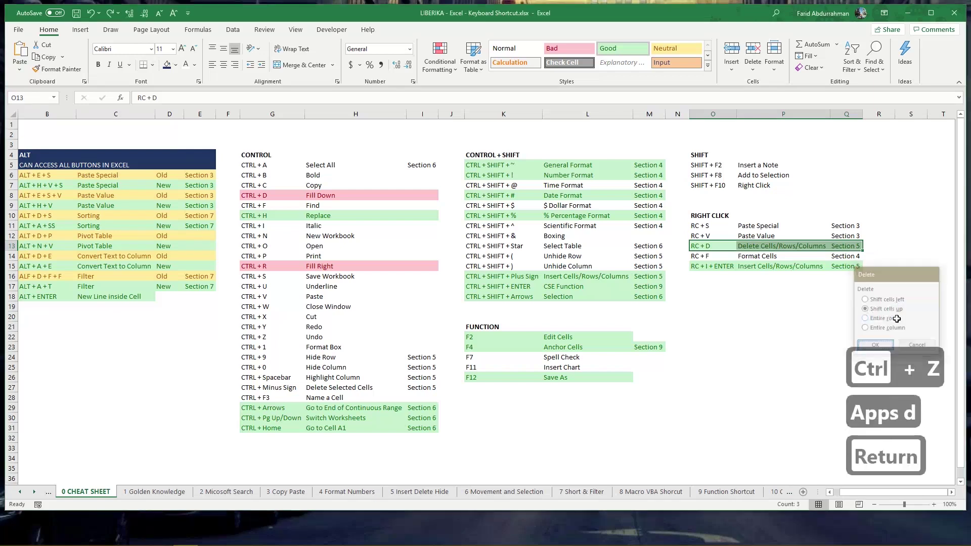
pyautogui.hotkey('ctrl', 'z')
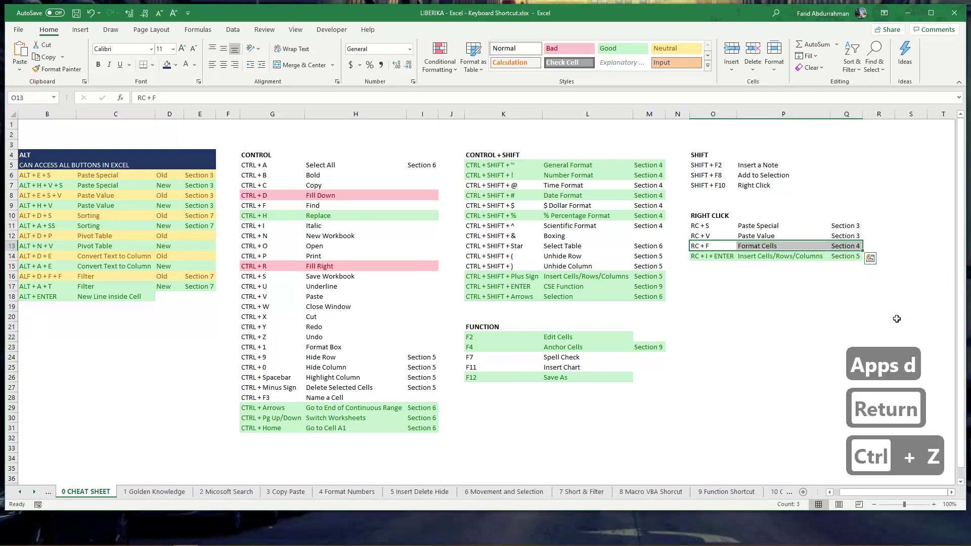
# Insert blank cells at O14:Q14 above the RC + F entry from the context menu, shifting cells down, and undo the insertion.
pyautogui.moveTo(700, 269); pyautogui.dragTo(832, 269)
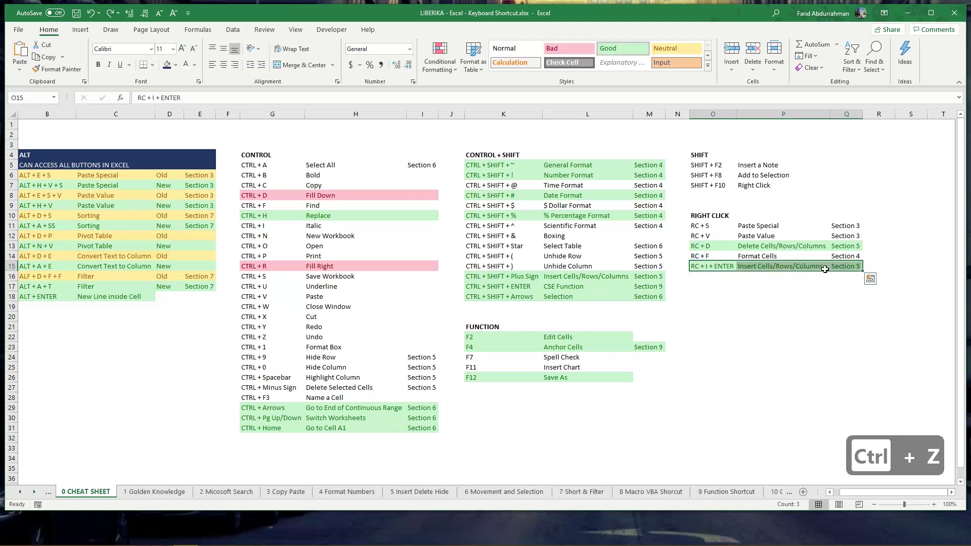
pyautogui.moveTo(717, 256); pyautogui.dragTo(839, 259)
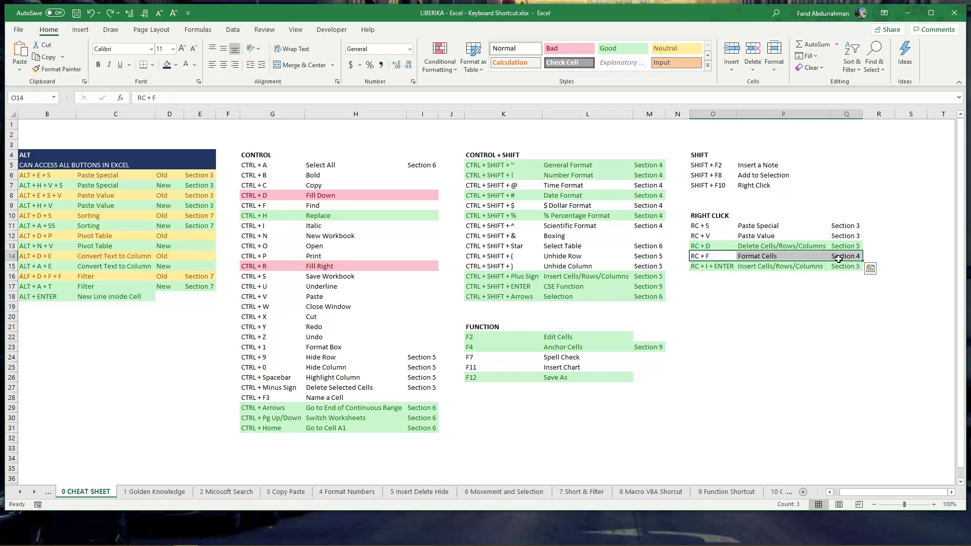
pyautogui.press('Menu')
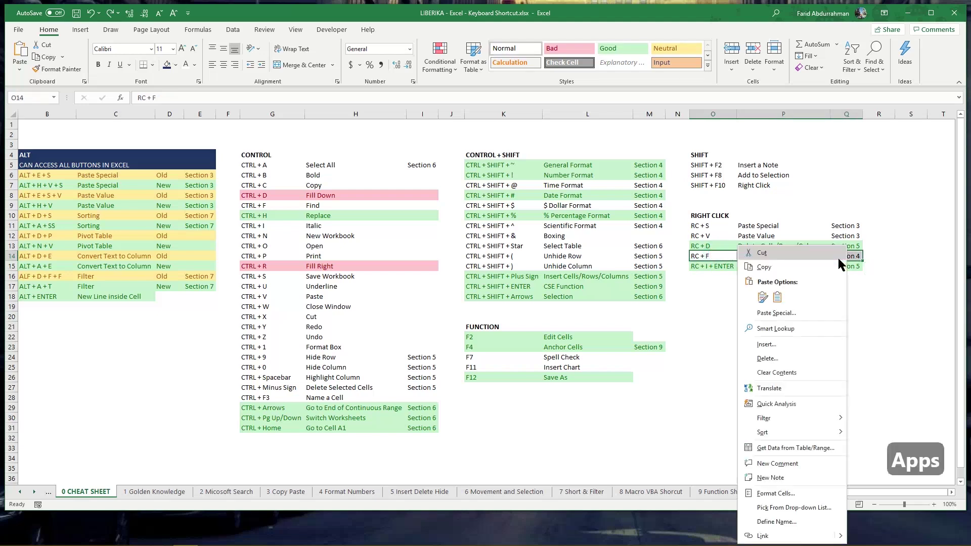
pyautogui.press('i')
pyautogui.press('Return')
pyautogui.press('Return')
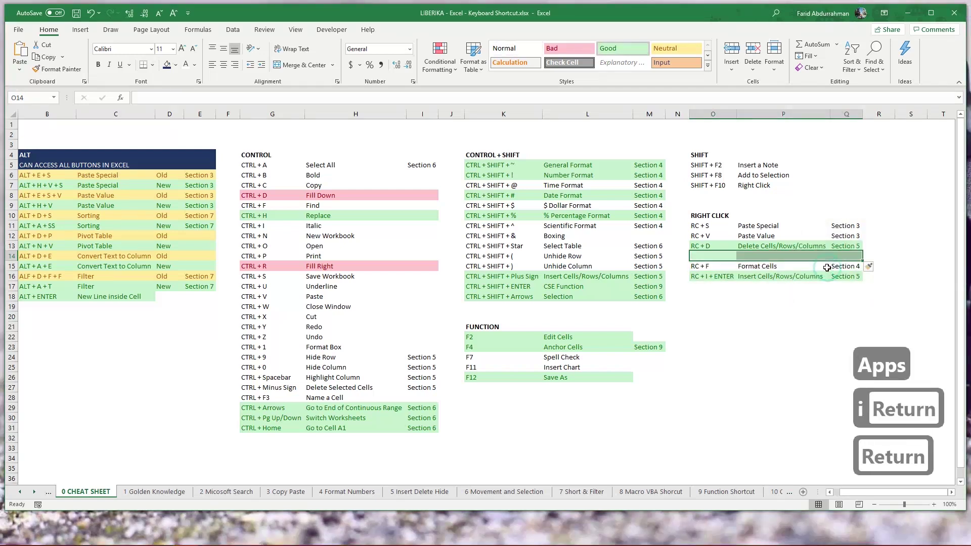
pyautogui.hotkey('ctrl', 'z')
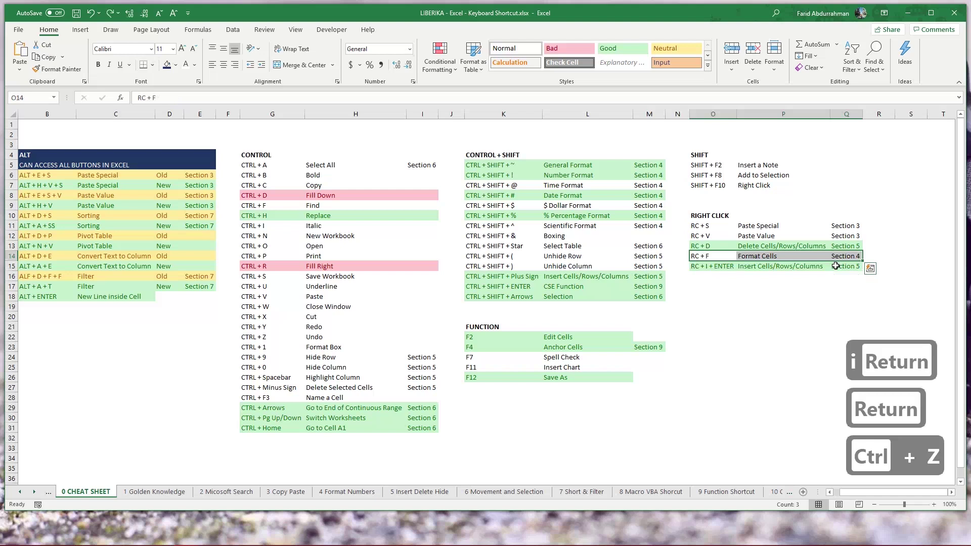
# Review the end of the RIGHT CLICK list, and highlight the CTRL + D and CTRL + R rows in the CONTROL list.
pyautogui.click(835, 266)
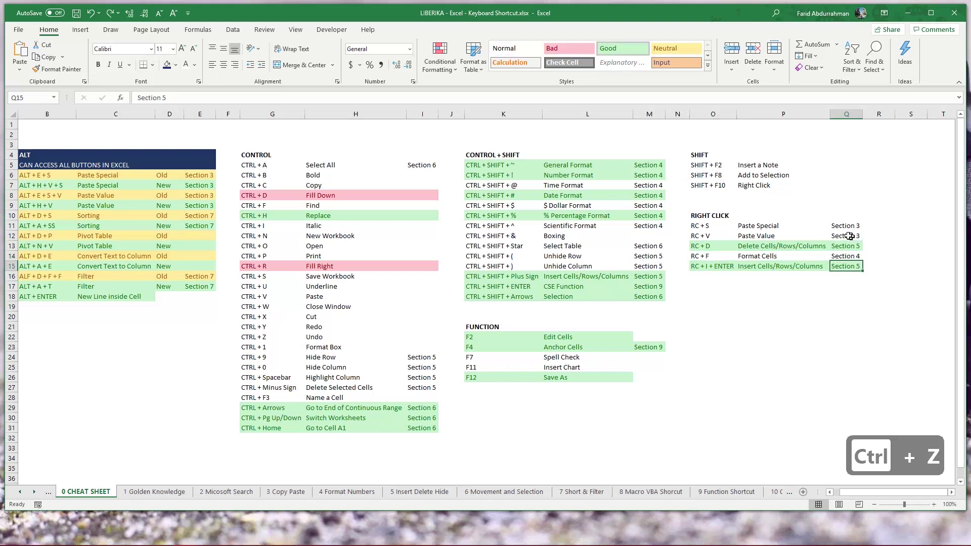
pyautogui.click(789, 277)
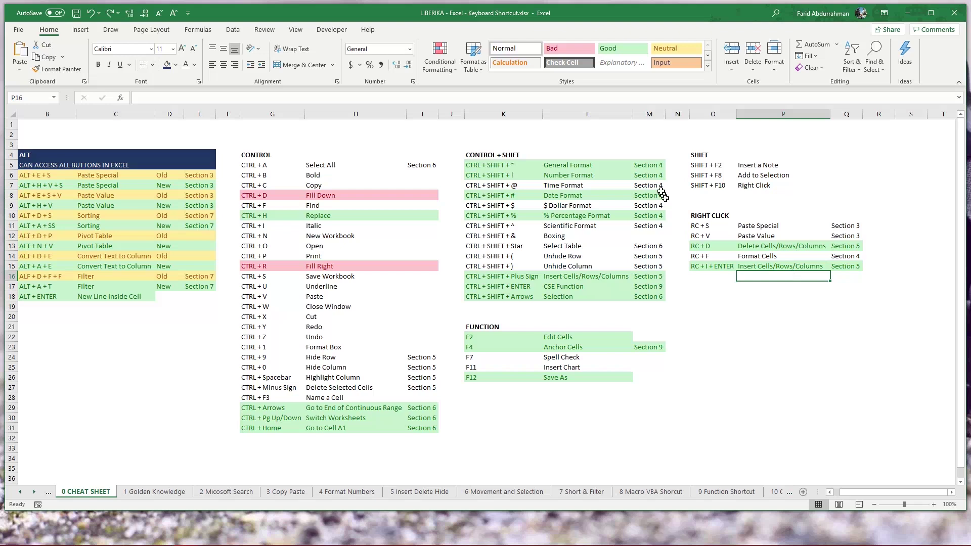
pyautogui.click(256, 198)
pyautogui.moveTo(256, 198); pyautogui.dragTo(445, 207)
pyautogui.moveTo(259, 268); pyautogui.dragTo(437, 264)
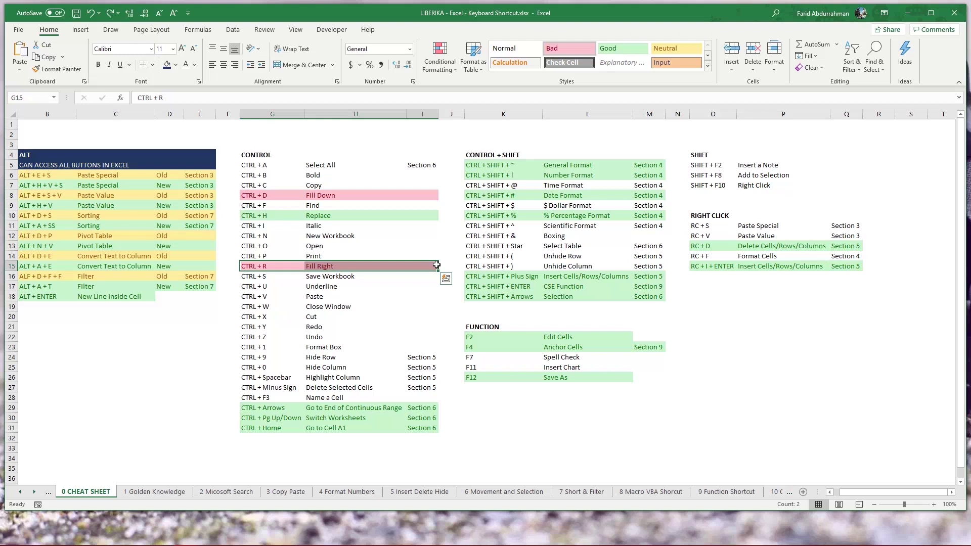
# Fill cell H8 down from H7, compare it with the neighbouring cells, and undo the fill.
pyautogui.click(367, 196)
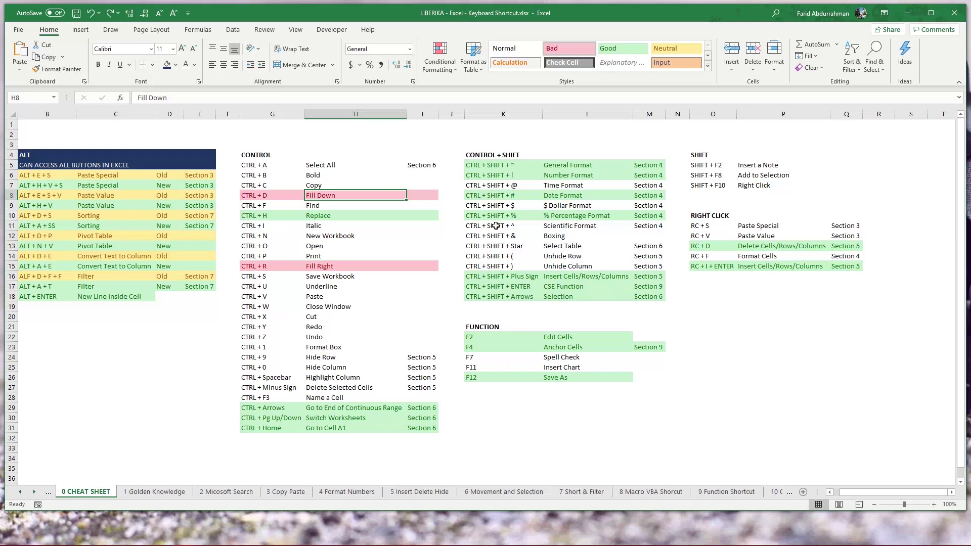
pyautogui.hotkey('ctrl', 'd')
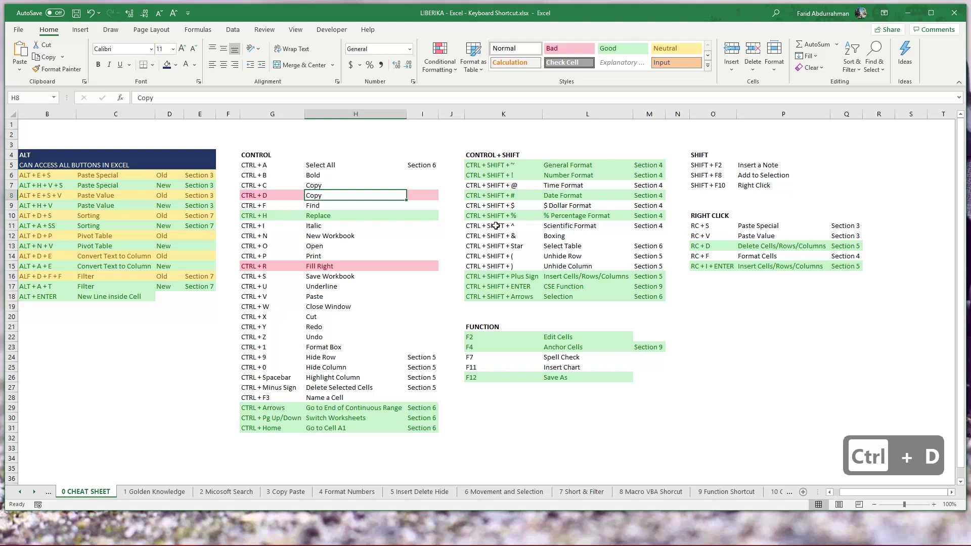
pyautogui.press('Up')
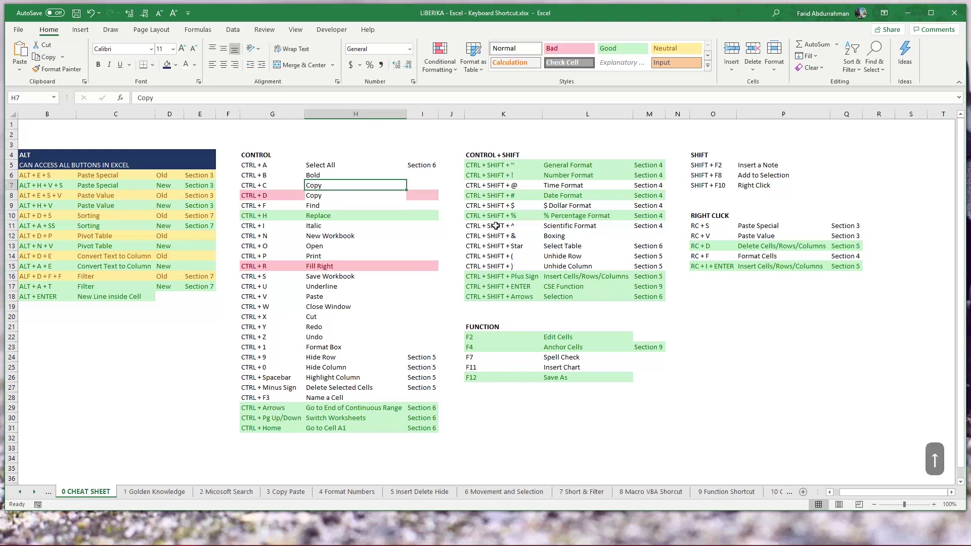
pyautogui.press('Down')
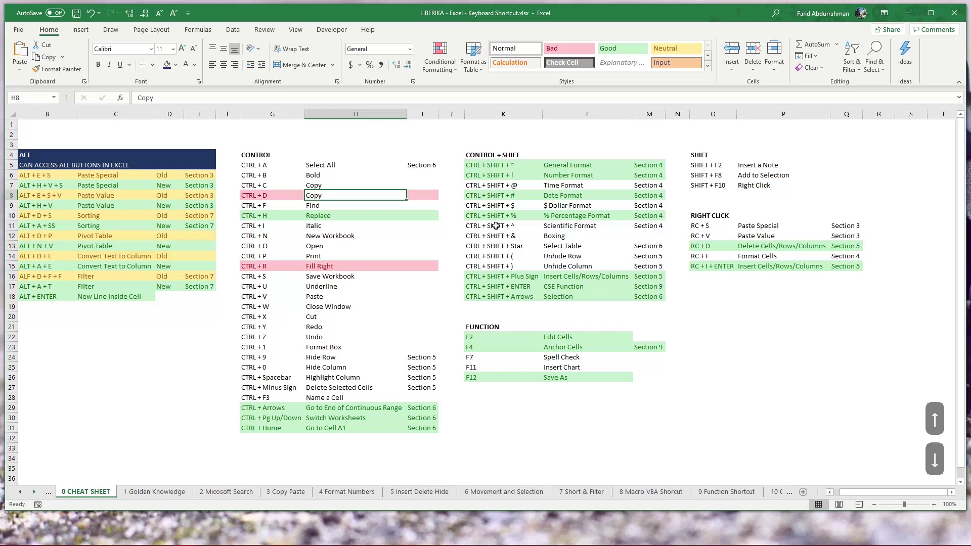
pyautogui.press('Down')
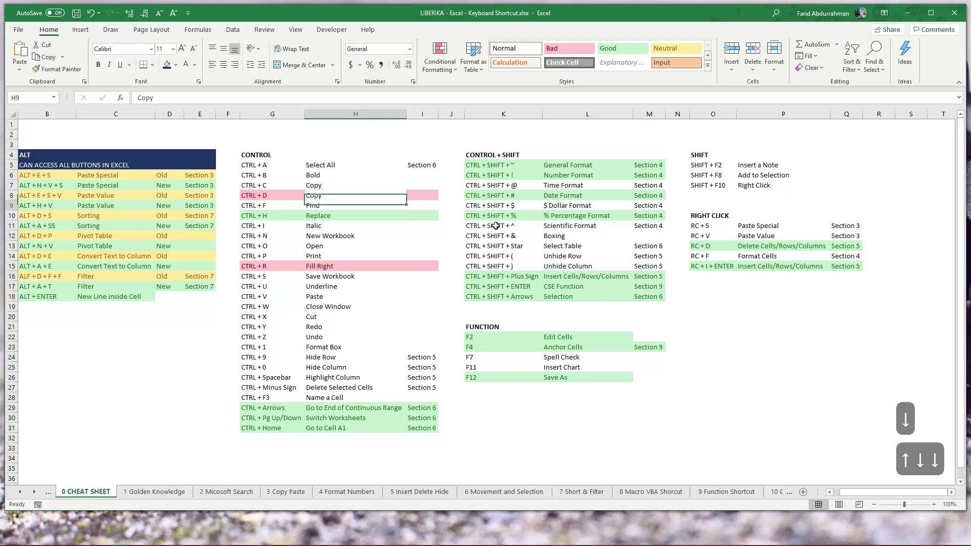
pyautogui.press('Up')
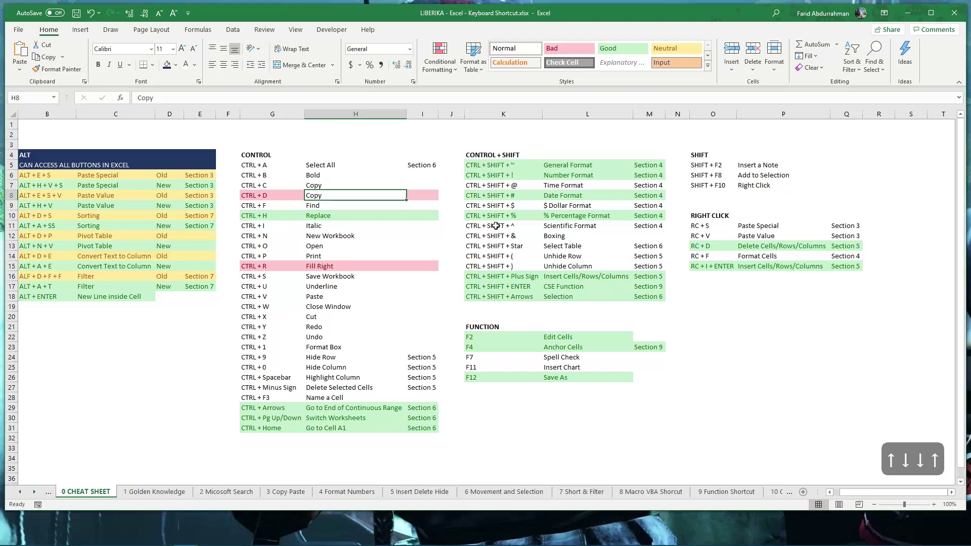
pyautogui.hotkey('ctrl', 'z')
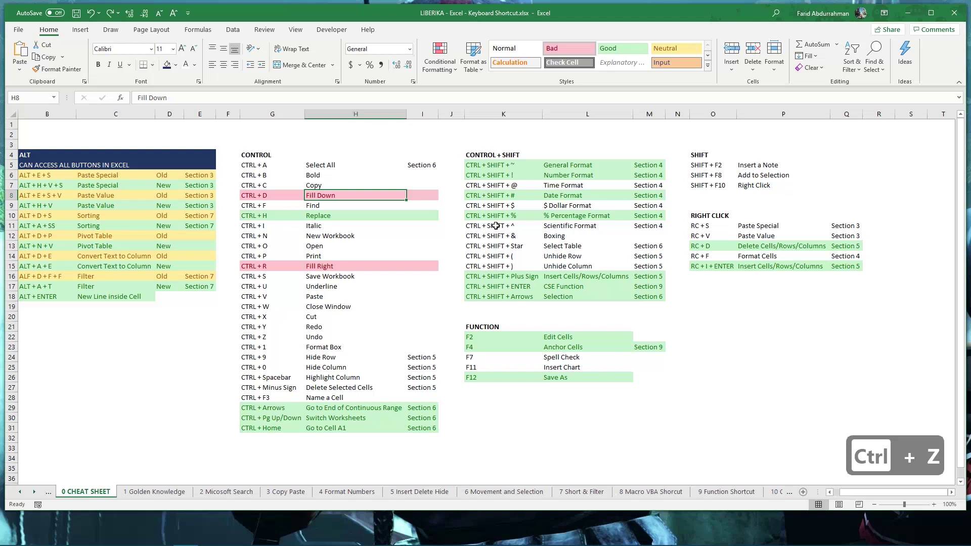
# Save the workbook, and repeat and undo the Fill Down on cell H8.
pyautogui.hotkey('ctrl', 's')
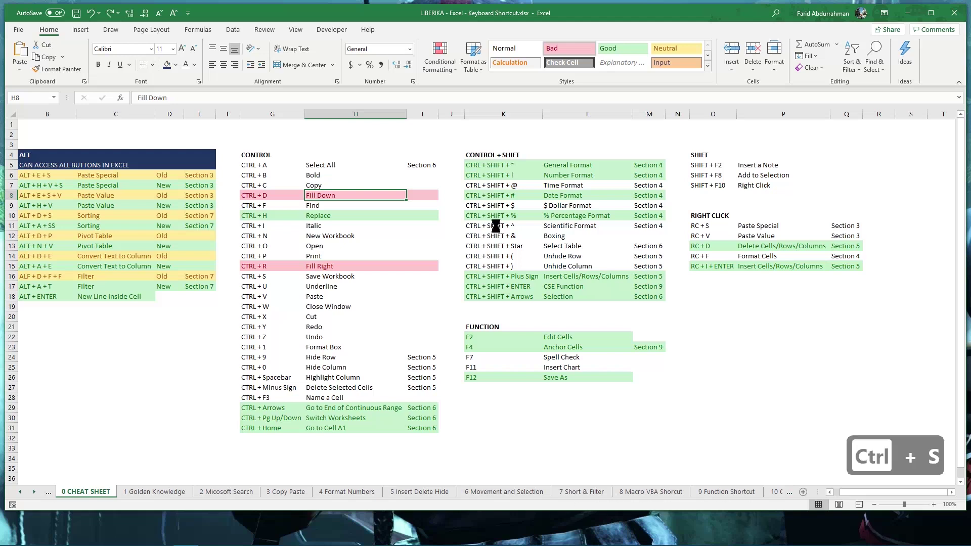
pyautogui.hotkey('ctrl', 's')
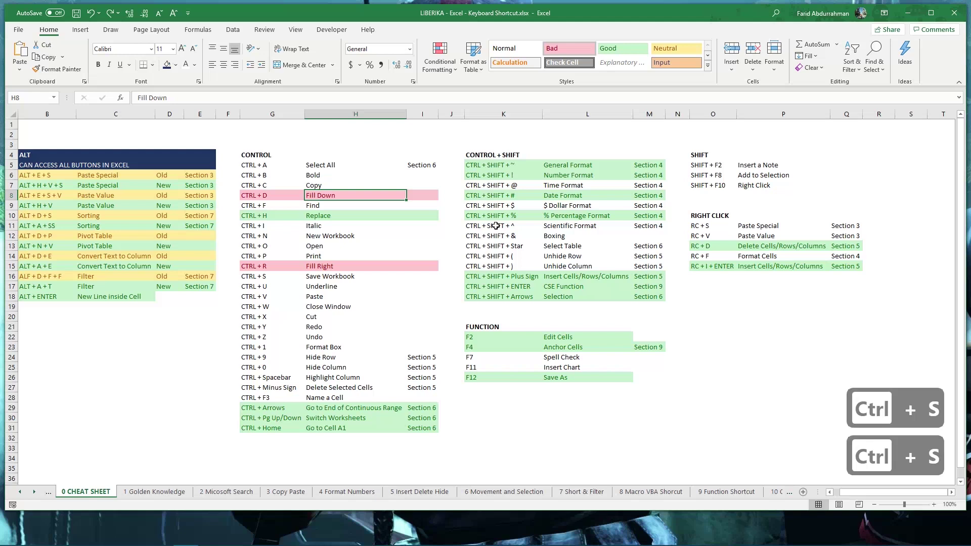
pyautogui.hotkey('ctrl', 'd')
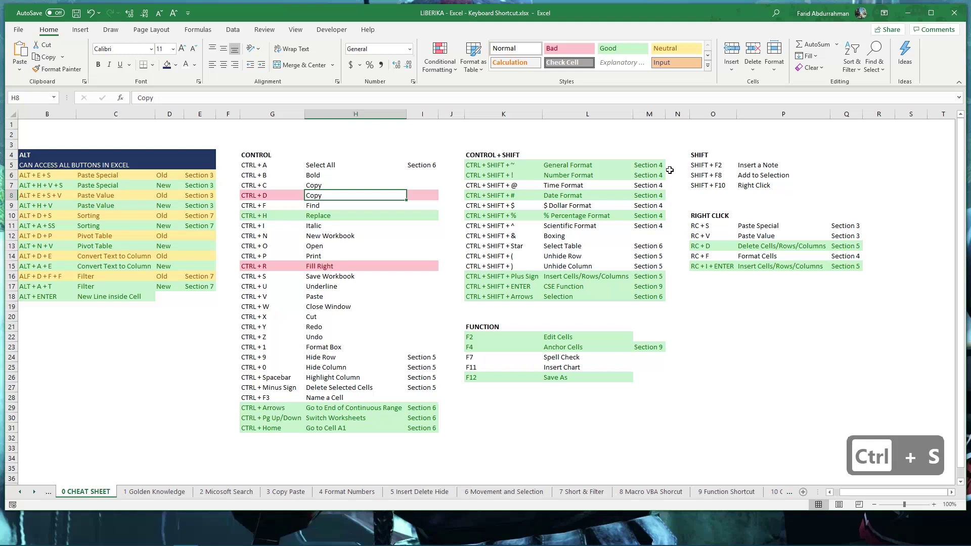
pyautogui.hotkey('ctrl', 'z')
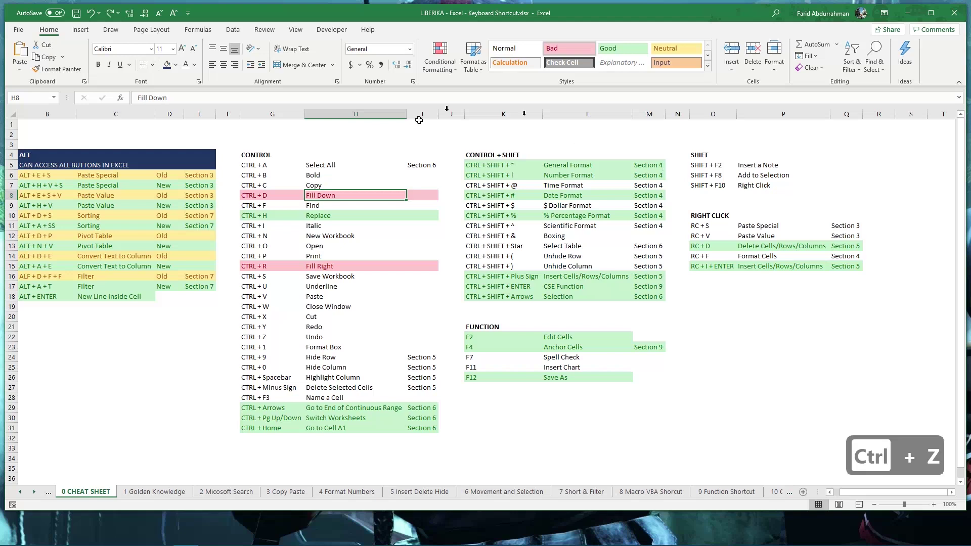
# Fill cell H15 right from G15, open and dismiss Find and Replace, and undo the fill.
pyautogui.click(327, 266)
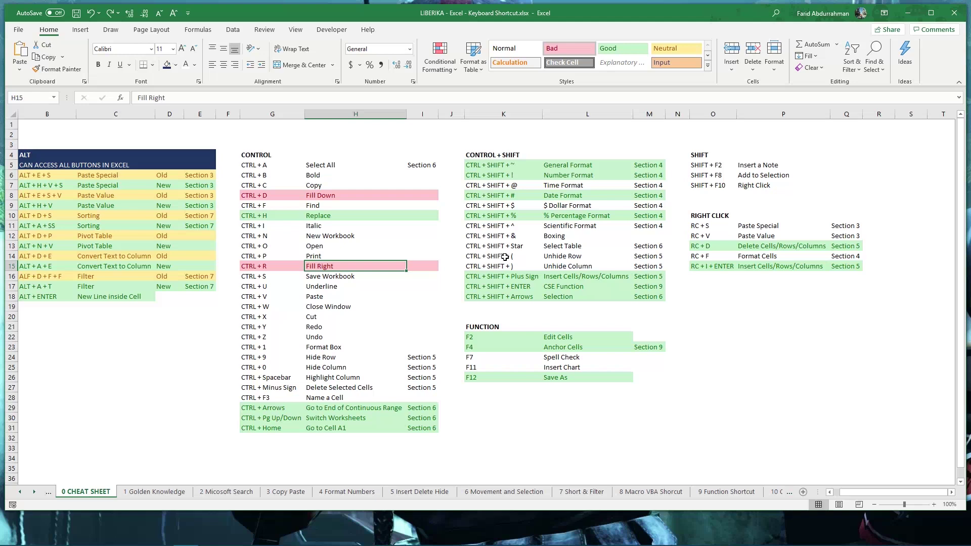
pyautogui.hotkey('ctrl', 'r')
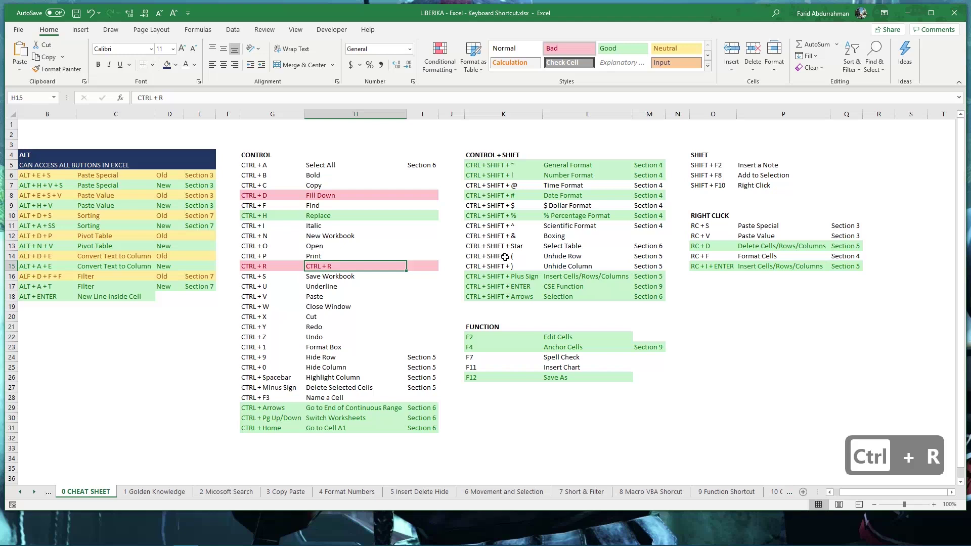
pyautogui.hotkey('ctrl', 'z')
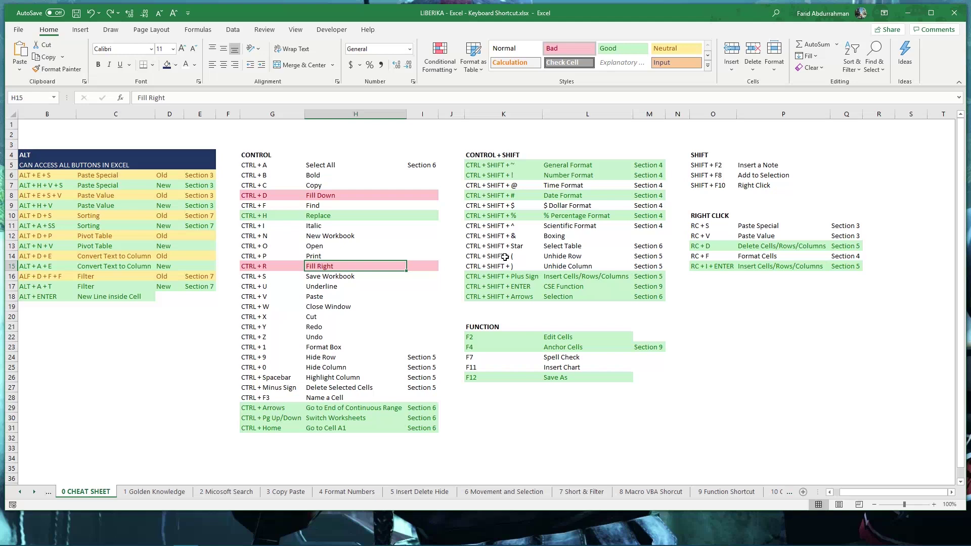
pyautogui.hotkey('ctrl', 'h')
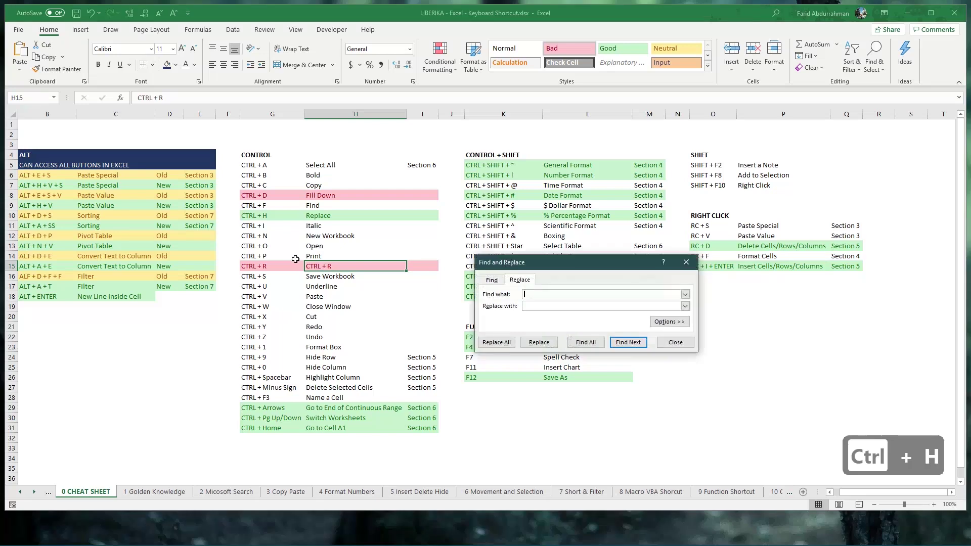
pyautogui.press('Escape')
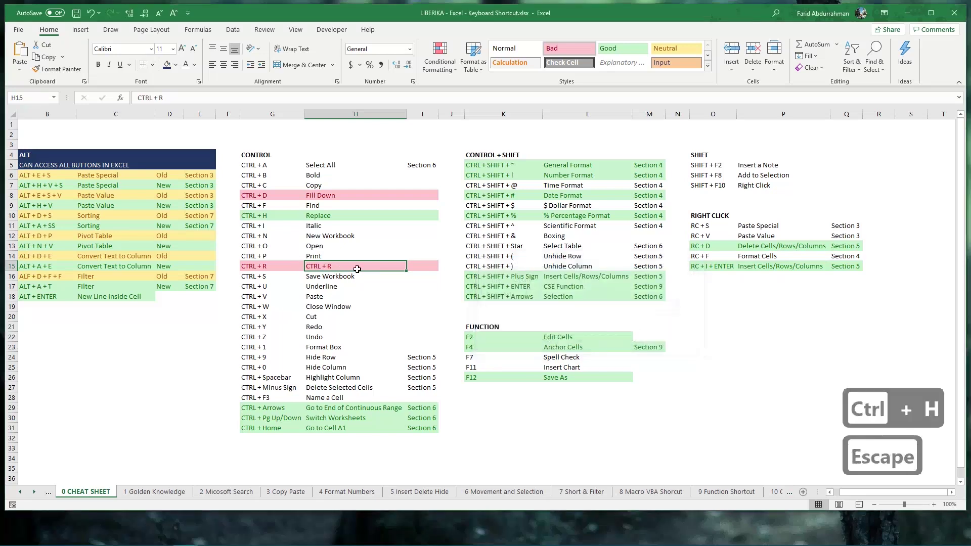
pyautogui.hotkey('ctrl', 'z')
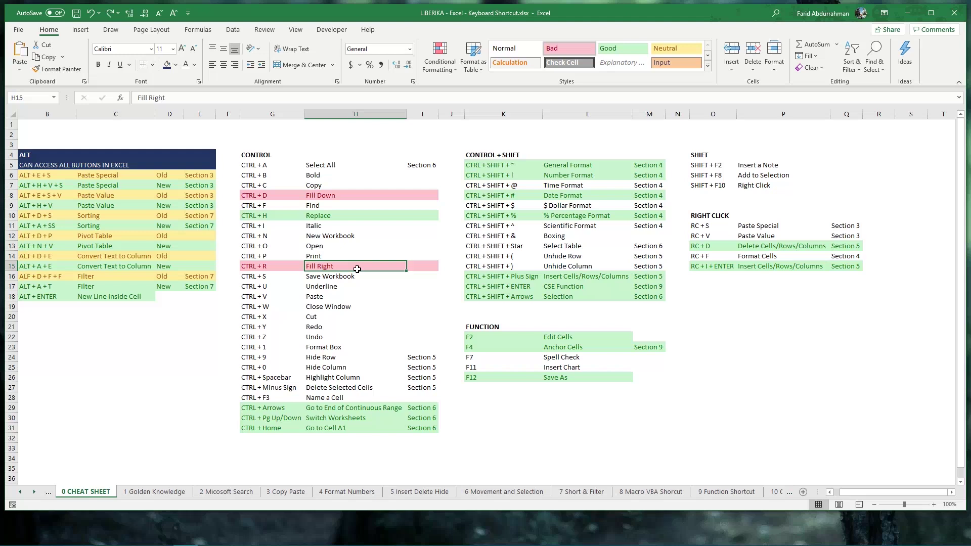
# Save the workbook, and switch to Word to open the keyboard shortcut customization in its ribbon options.
pyautogui.hotkey('ctrl', 's')
pyautogui.moveTo(443, 545)
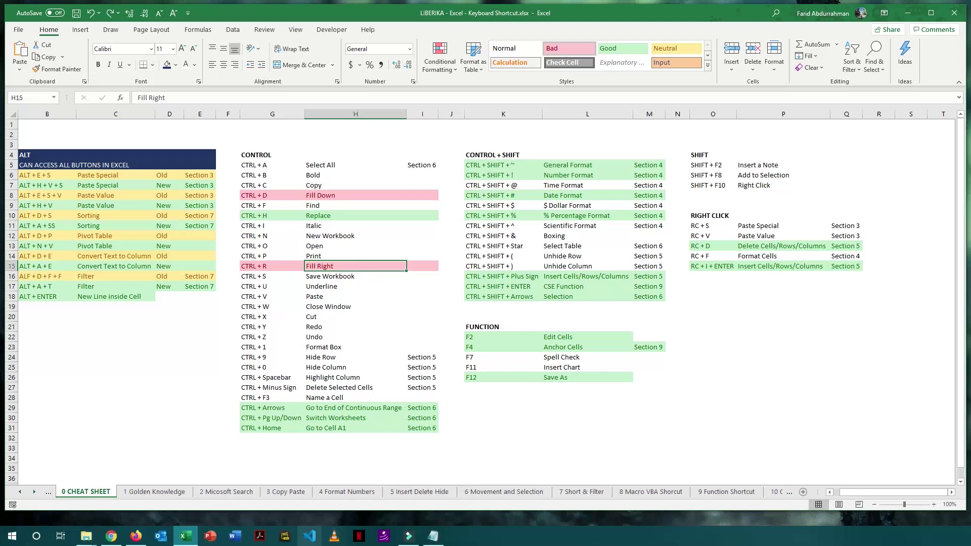
pyautogui.click(231, 539)
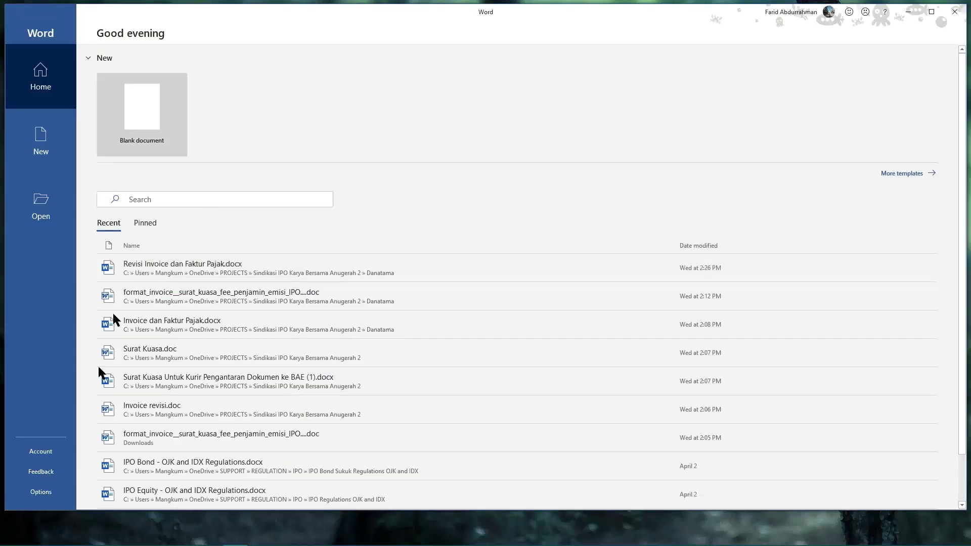
pyautogui.click(52, 493)
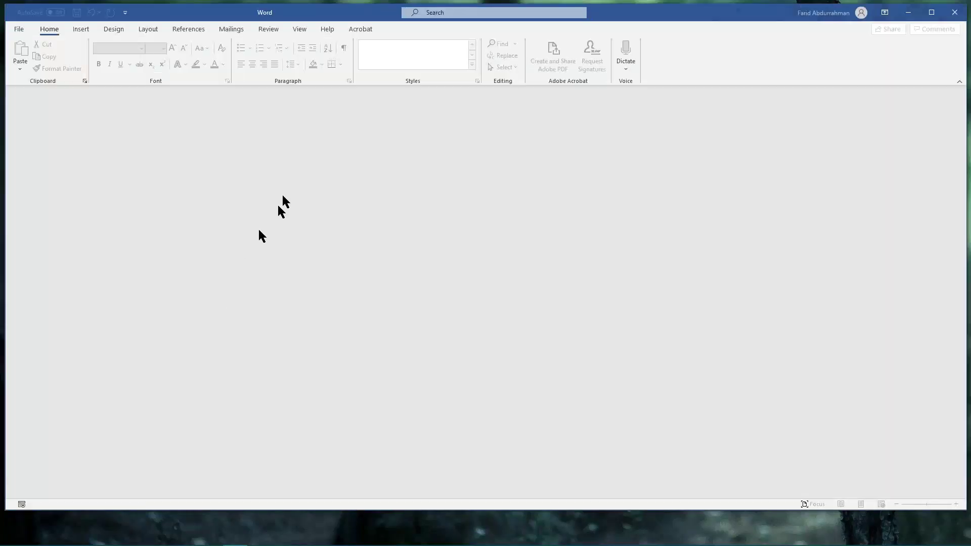
pyautogui.click(313, 208)
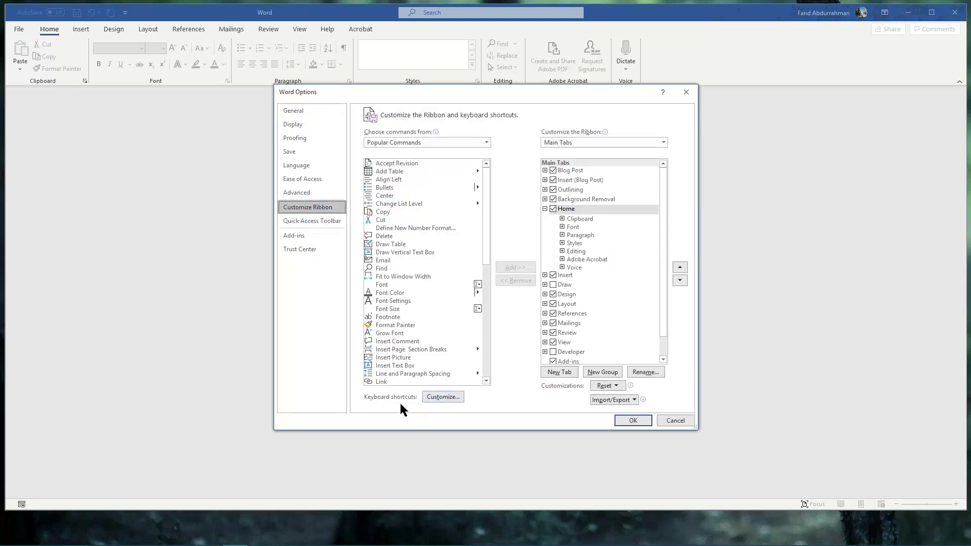
pyautogui.click(439, 397)
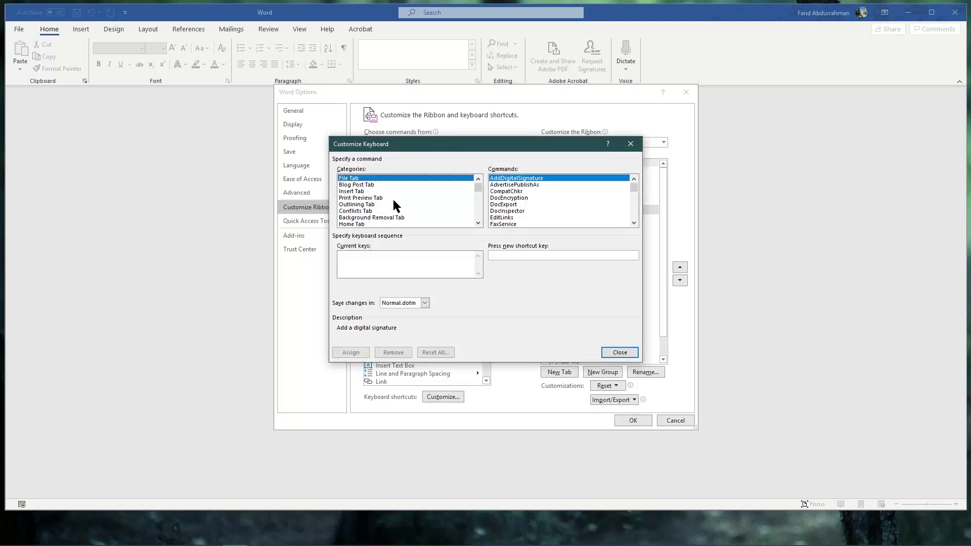
# Try Ctrl+C as a new shortcut for the Home Tab's Bold command, and leave Word without assigning it.
pyautogui.click(375, 212)
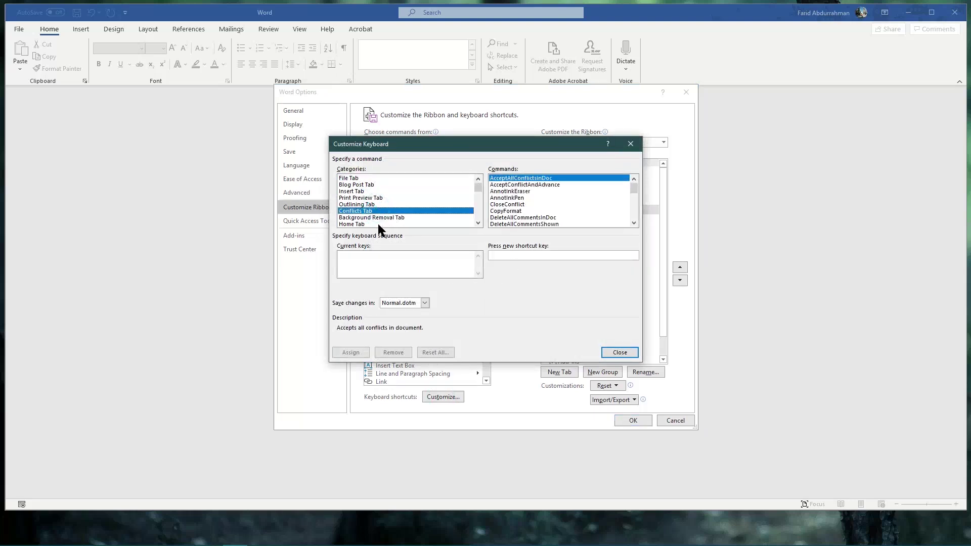
pyautogui.click(377, 223)
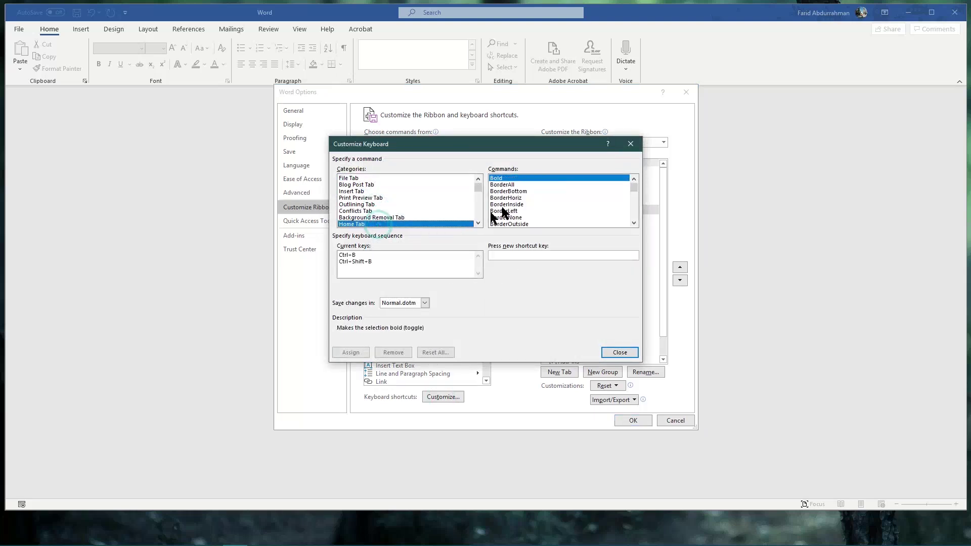
pyautogui.click(364, 256)
pyautogui.click(517, 258)
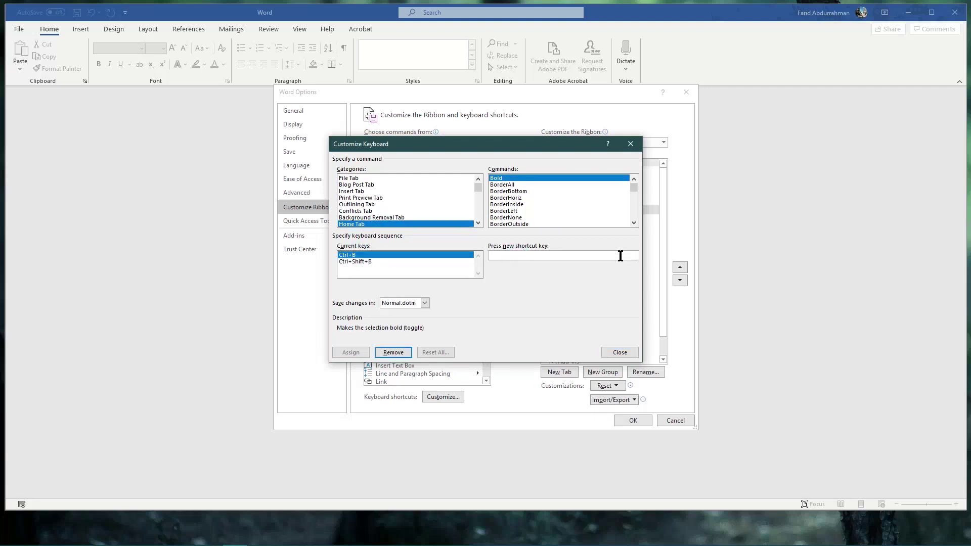
pyautogui.hotkey('ctrl', 'c')
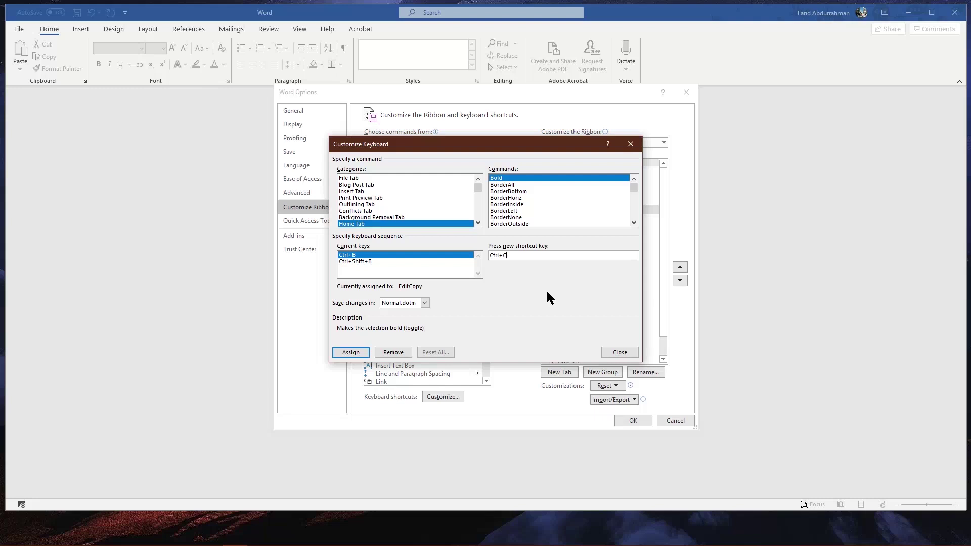
pyautogui.click(619, 353)
pyautogui.click(672, 424)
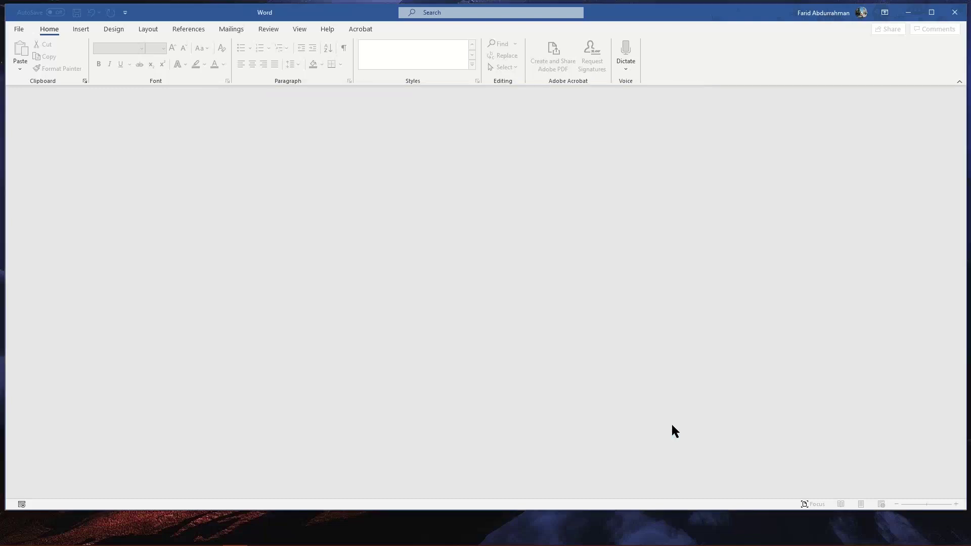
pyautogui.click(909, 13)
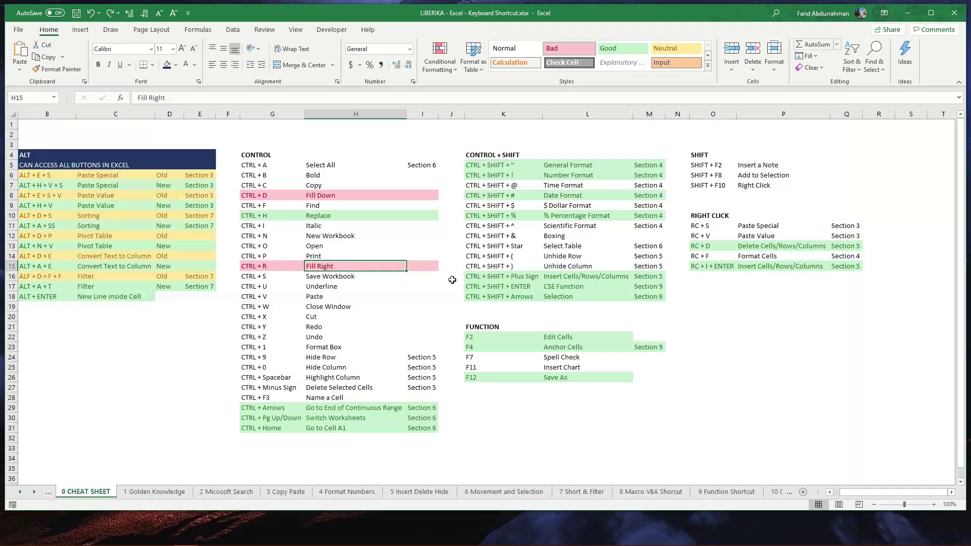
# Check Excel's ribbon customization options for a keyboard shortcut setting, and leave them unchanged.
pyautogui.click(21, 29)
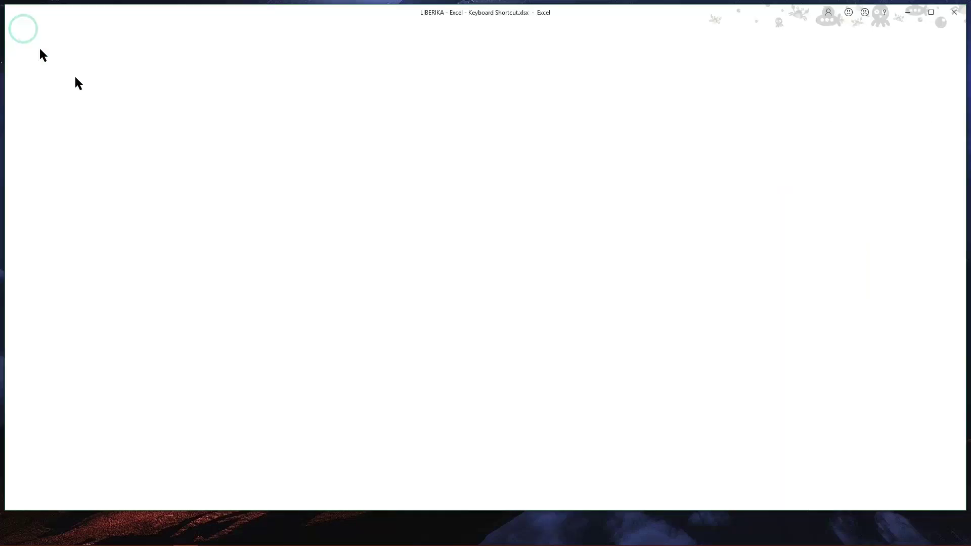
pyautogui.click(49, 487)
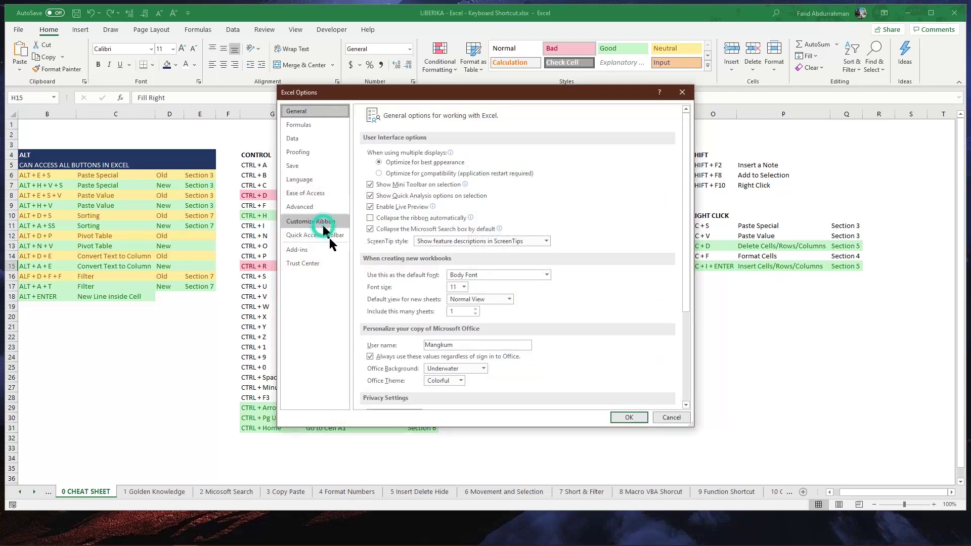
pyautogui.click(324, 222)
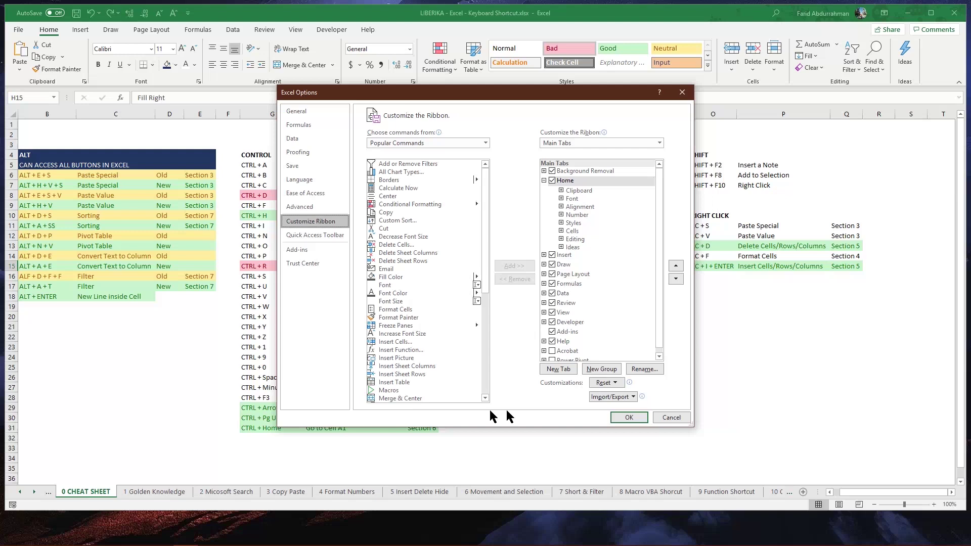
pyautogui.scroll(-8, 487, 373)
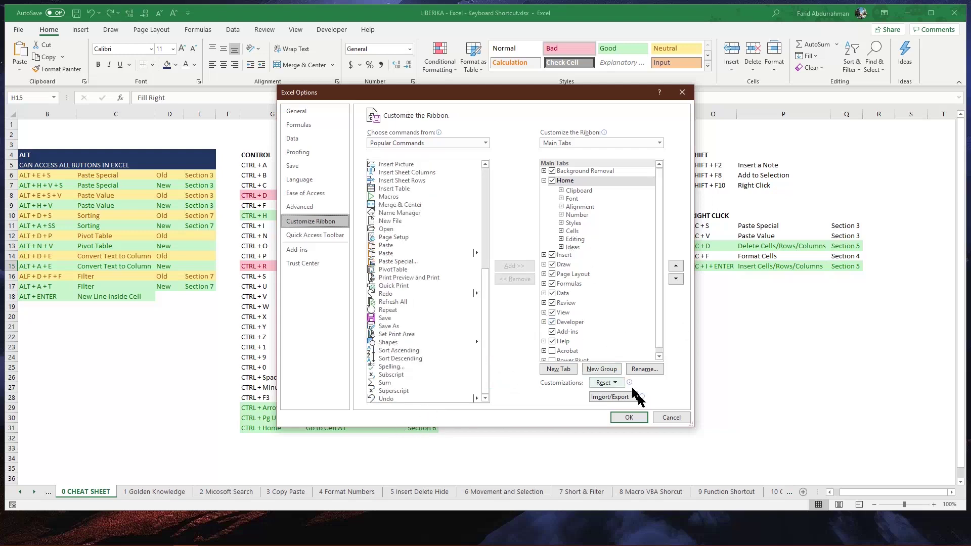
pyautogui.click(667, 415)
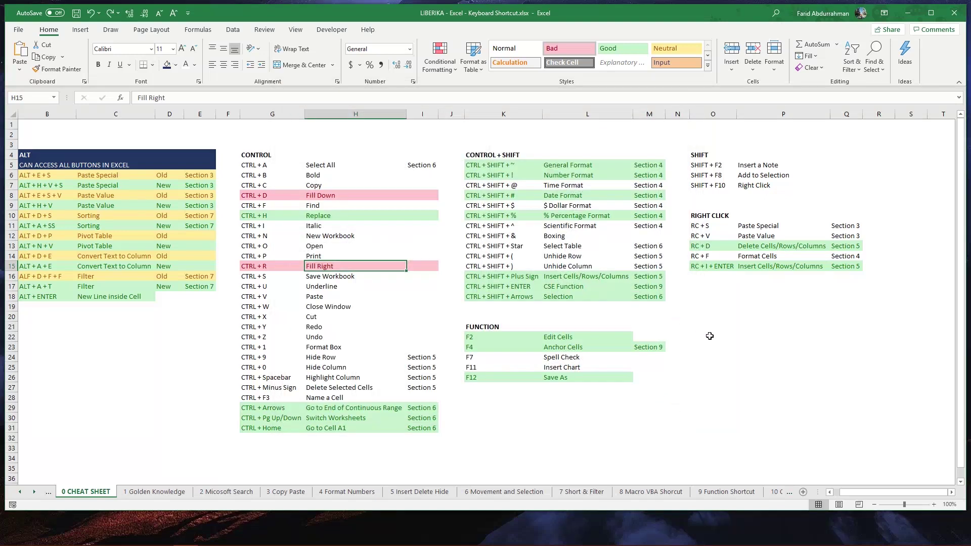
# Switch to Chrome to view the AutoHotkey home page, and minimize the browser again.
pyautogui.moveTo(485, 545)
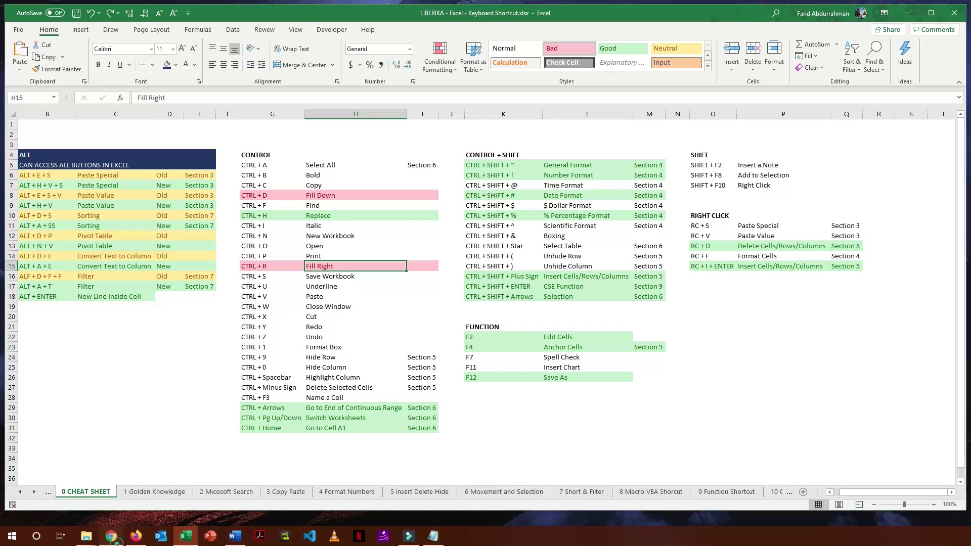
pyautogui.click(112, 536)
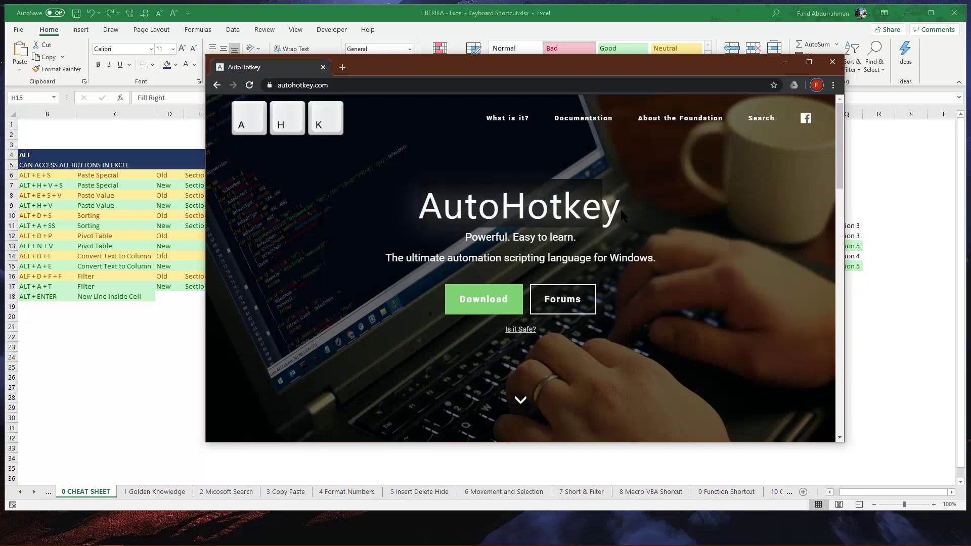
pyautogui.click(577, 214)
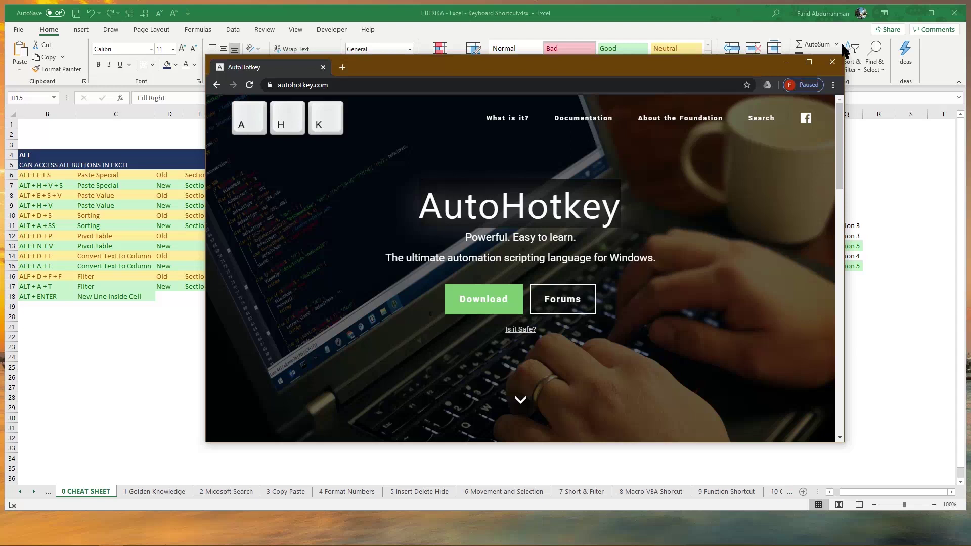
pyautogui.click(787, 62)
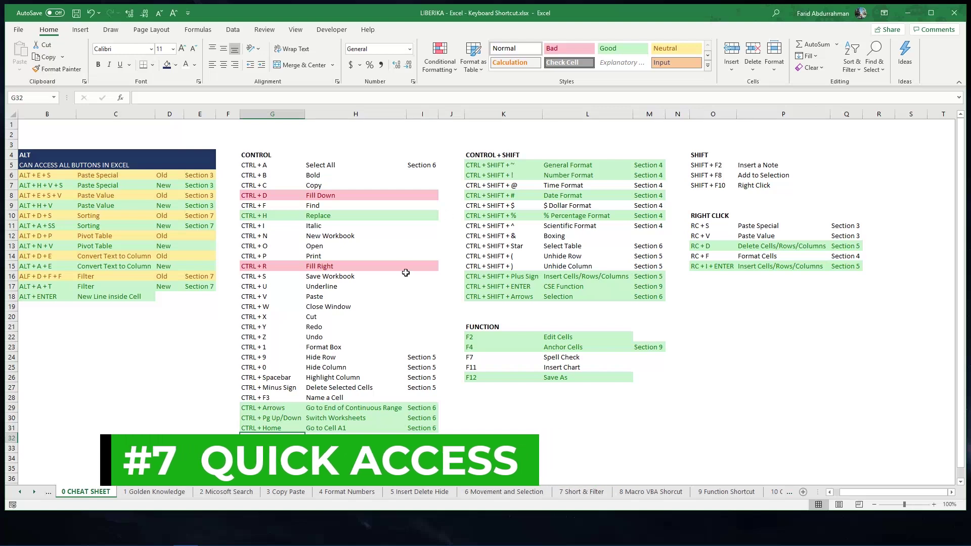
# Look at the 1 Golden Knowledge sheet, and return to cell H5 of the 0 CHEAT SHEET.
pyautogui.click(161, 493)
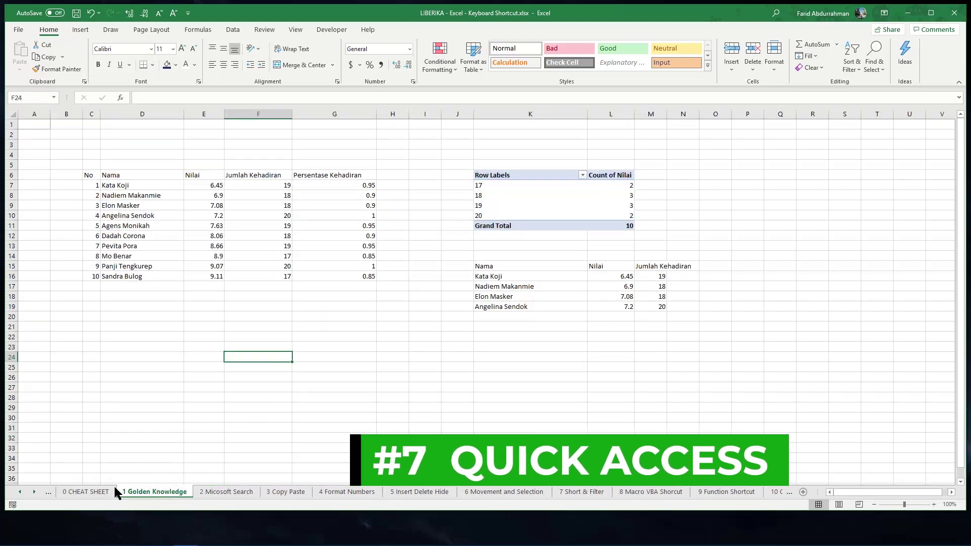
pyautogui.click(97, 493)
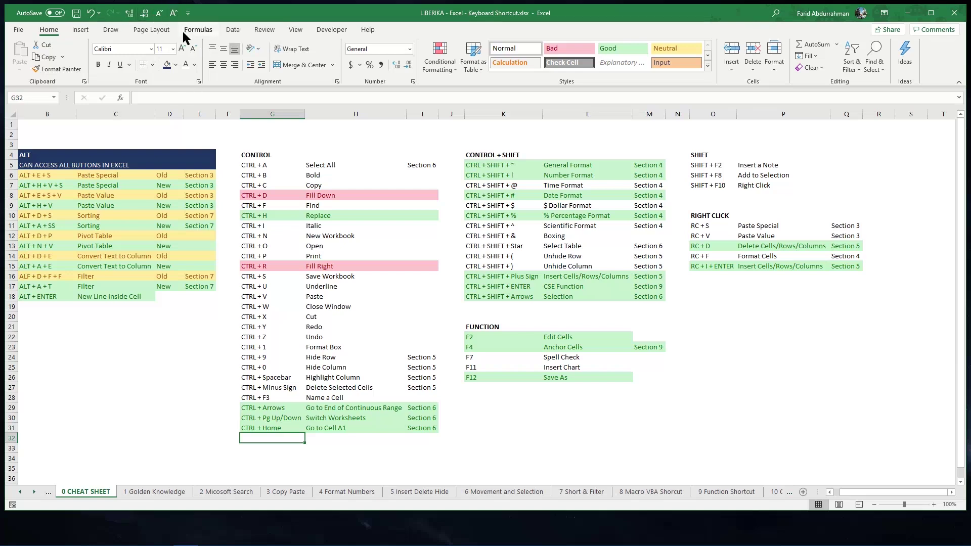
pyautogui.click(362, 165)
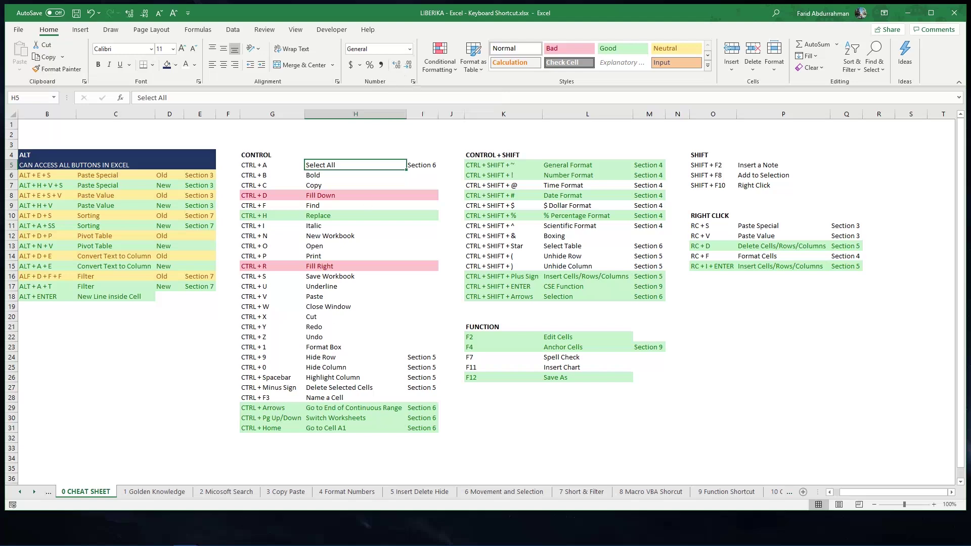
# On the 1 Golden Knowledge sheet, format the Persentase Kehadiran values in G7:G16 as Percentage with two decimal places.
pyautogui.click(159, 491)
pyautogui.click(344, 276)
pyautogui.moveTo(362, 186); pyautogui.dragTo(356, 272)
pyautogui.hotkey('ctrl', 'shift', '5')
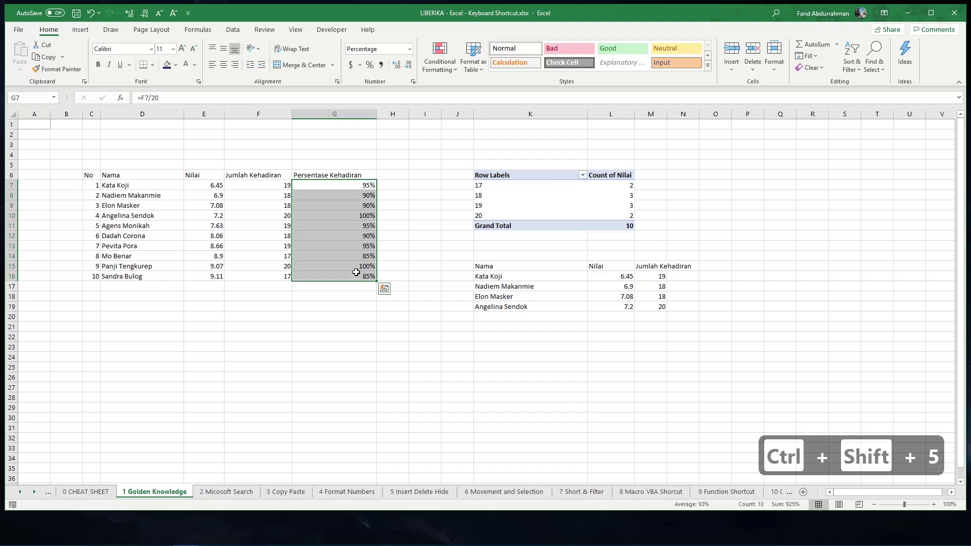
pyautogui.hotkey('alt', 'h')
pyautogui.press('0')
pyautogui.hotkey('alt', 'h')
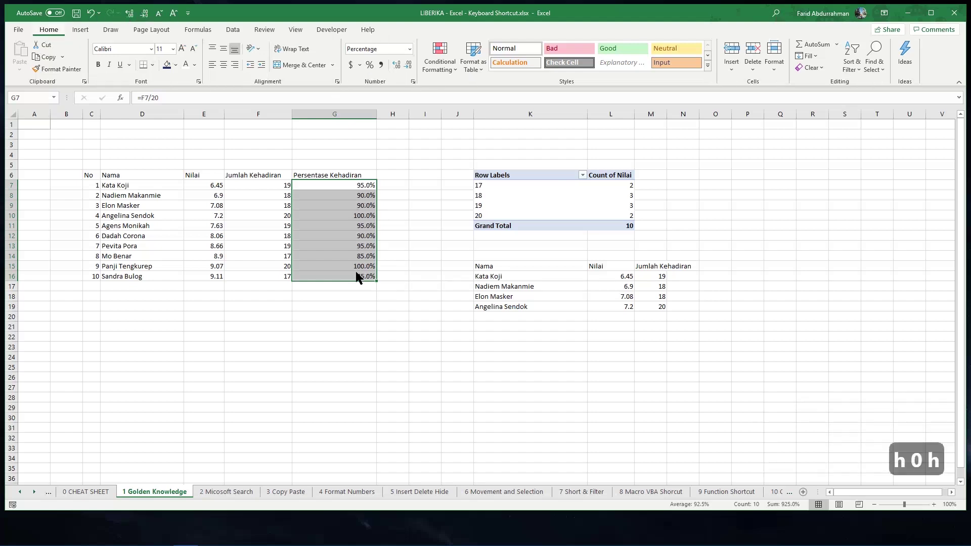
pyautogui.press('0')
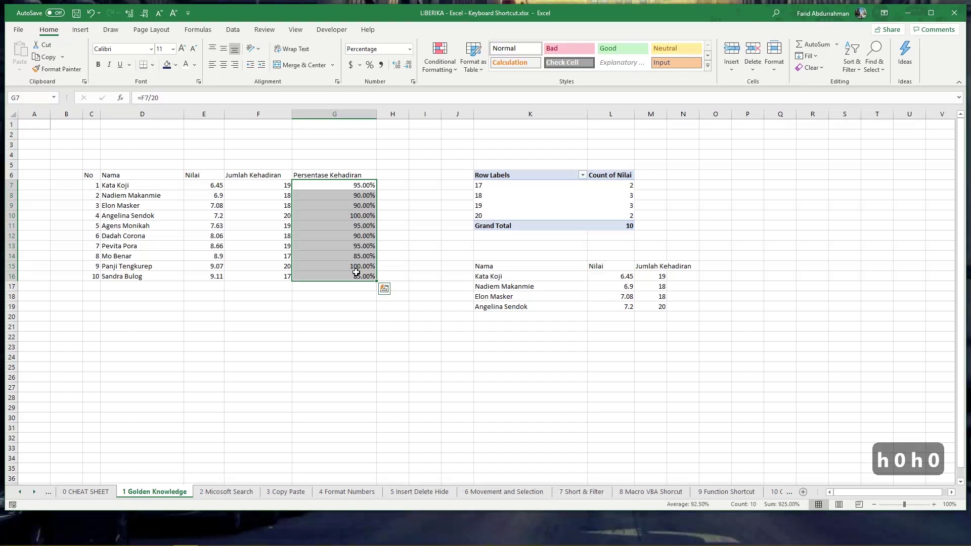
pyautogui.click(382, 195)
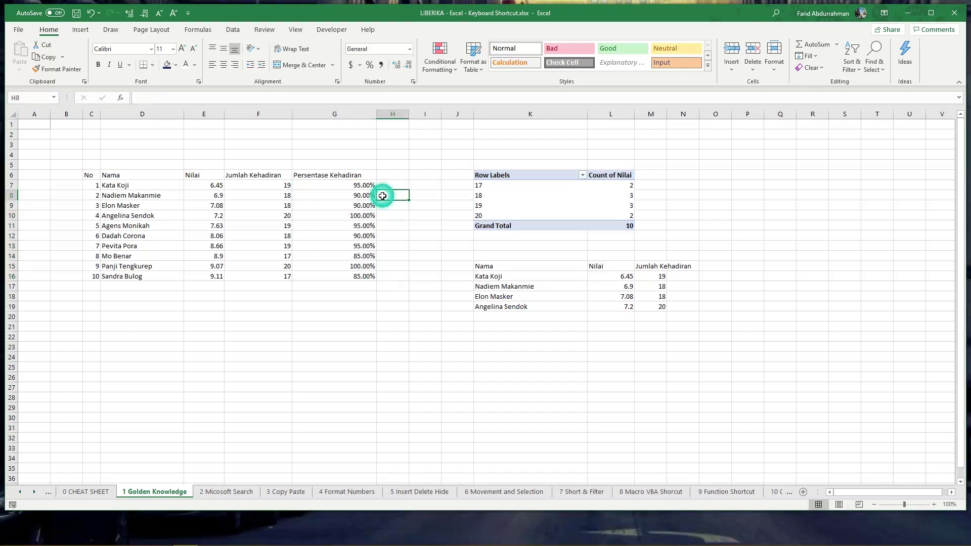
# Examine the Quick Access Toolbar's customization choices and its numbered key tips, and dismiss them.
pyautogui.click(351, 199)
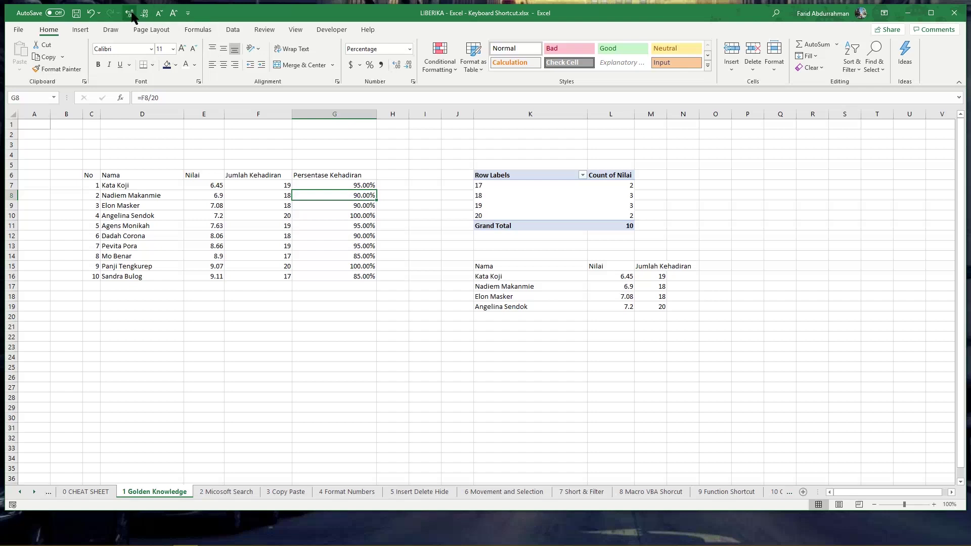
pyautogui.click(189, 13)
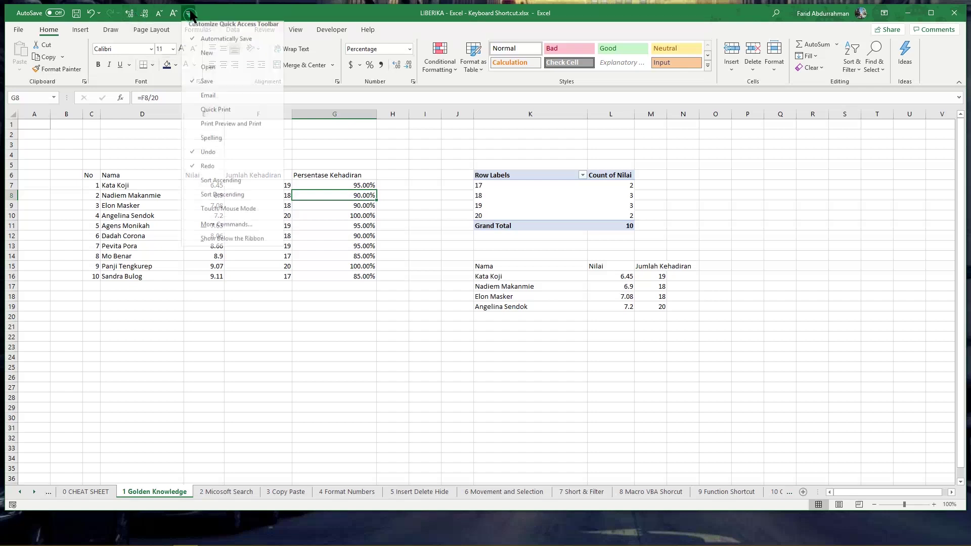
pyautogui.press('Escape')
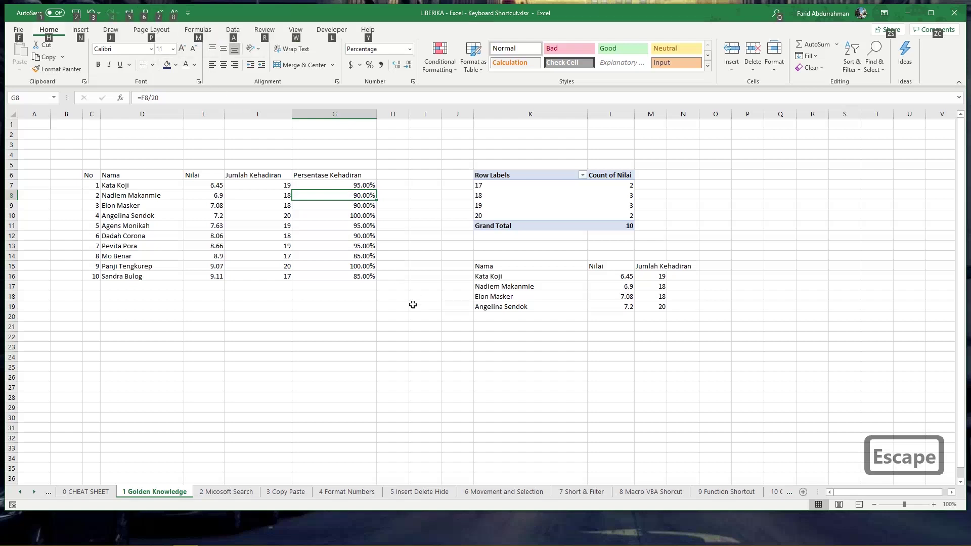
pyautogui.press('Escape')
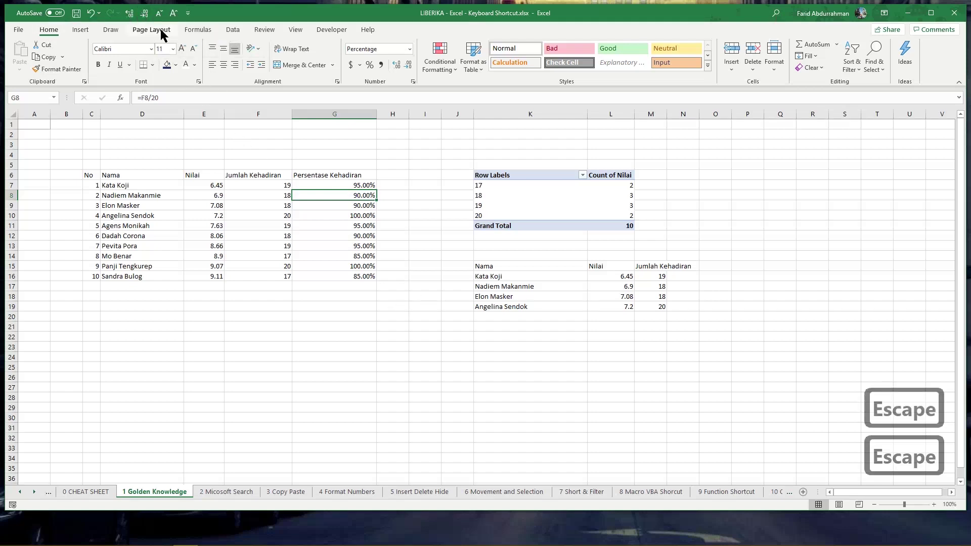
# Reset G7:G16 to General, and reformat it as Percentage with two decimals using the Quick Access Increase Decimal command.
pyautogui.moveTo(372, 186); pyautogui.dragTo(364, 278)
pyautogui.hotkey('ctrl', 'shift', '`')
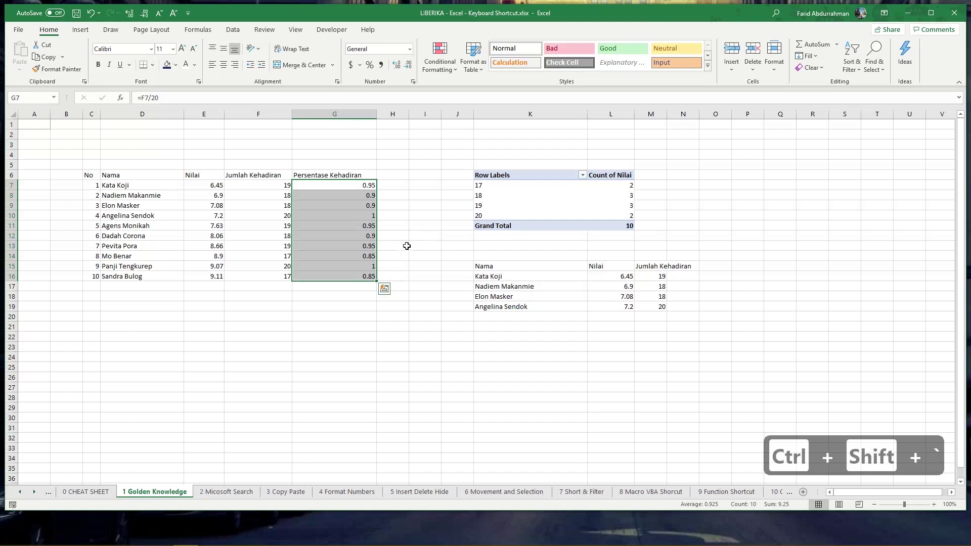
pyautogui.hotkey('ctrl', 'shift', '5')
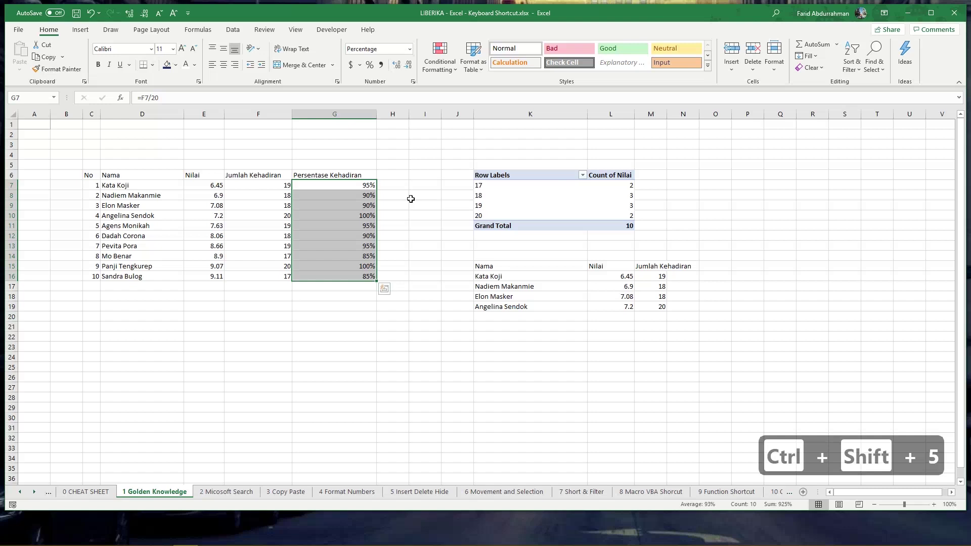
pyautogui.press('alt')
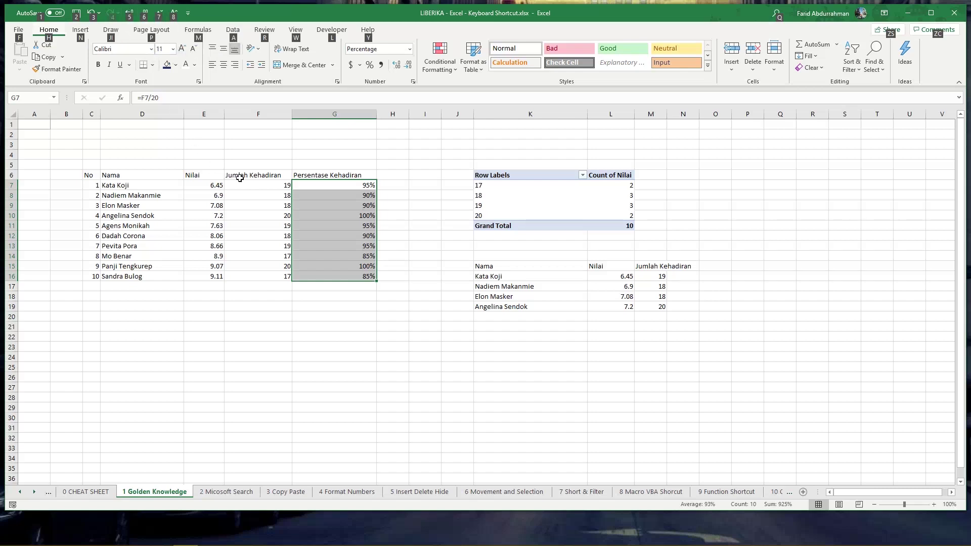
pyautogui.press('5')
pyautogui.press('5')
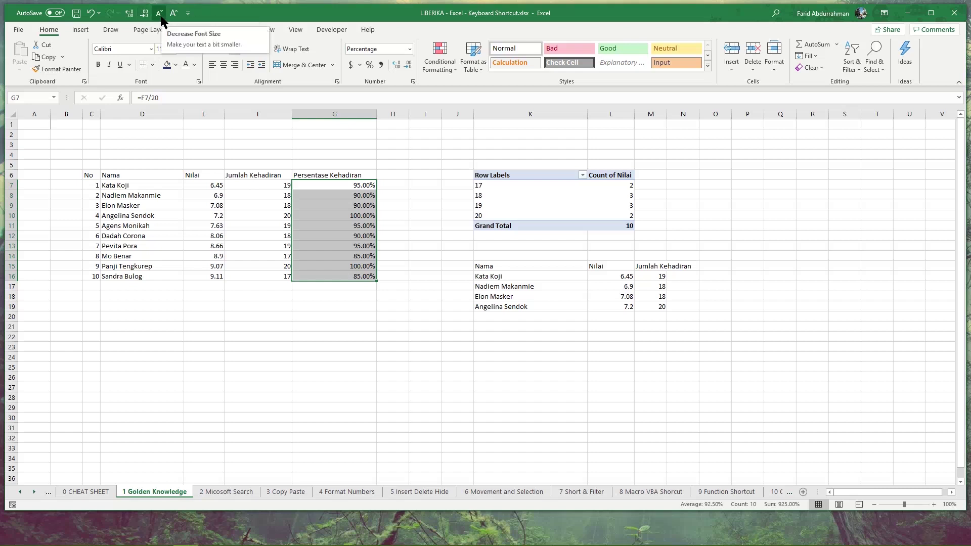
# Enlarge the font of G7:G16 with the Quick Access Increase Font Size command, and shrink it back to 11.
pyautogui.click(173, 13)
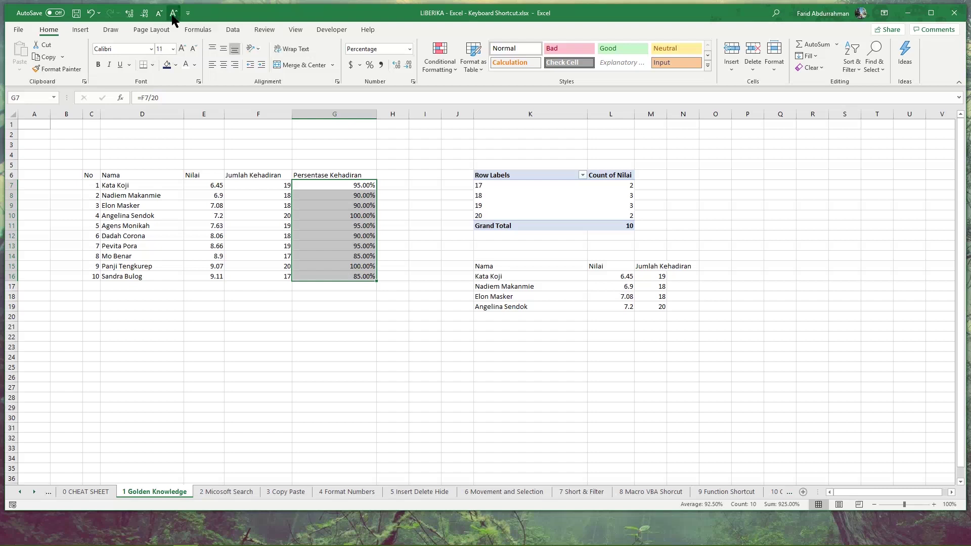
pyautogui.click(173, 12)
pyautogui.click(159, 12)
pyautogui.click(158, 13)
pyautogui.click(159, 13)
# Increase the font size of G7:G16 to 12 with the ribbon's Increase Font Size command, and undo the change.
pyautogui.press('alt')
pyautogui.press('h')
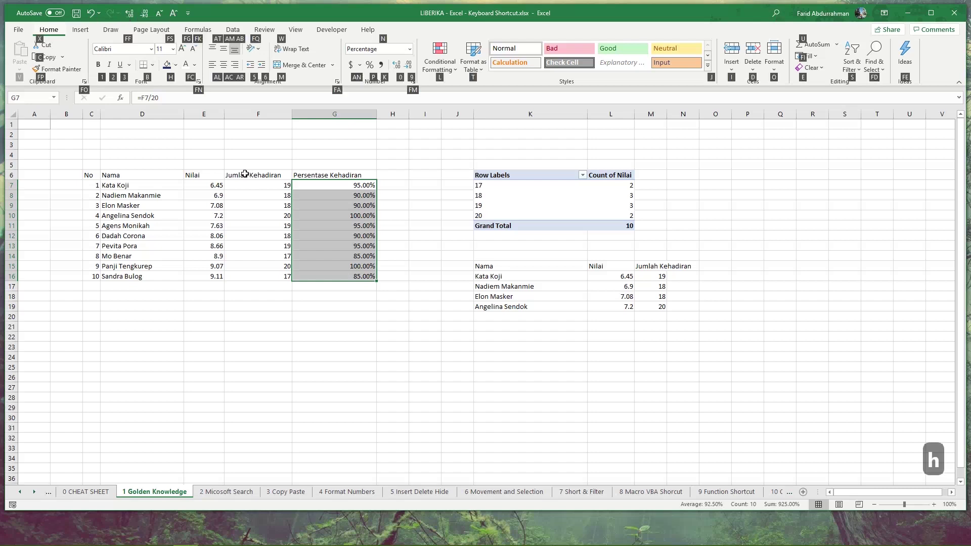
pyautogui.press('f')
pyautogui.press('g')
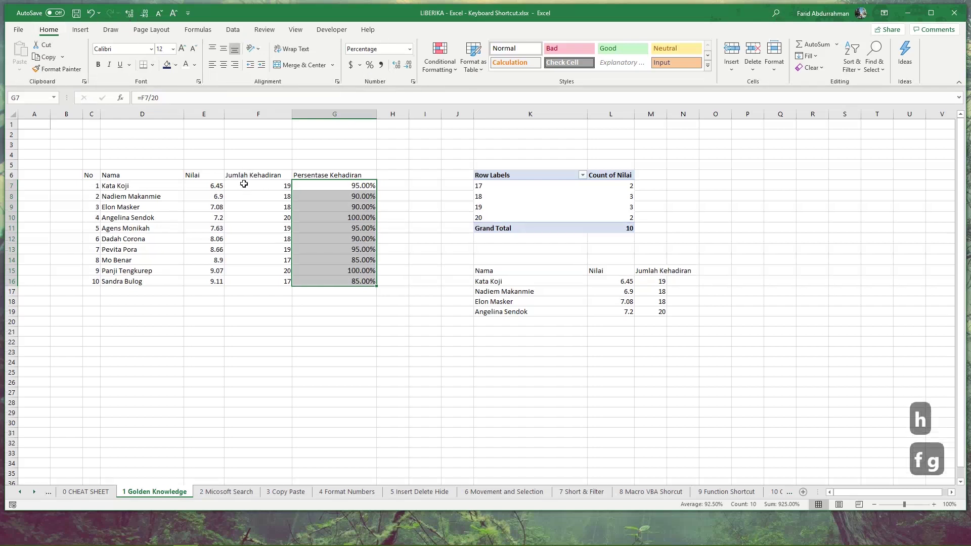
pyautogui.hotkey('ctrl', 'z')
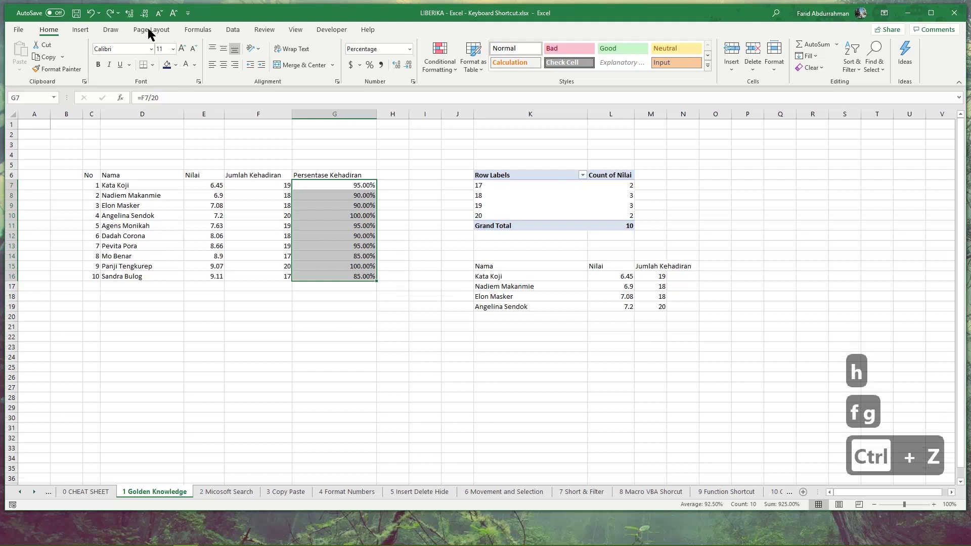
# Increase the font size of G7:G16 three times and decrease it three times through the numbered Quick Access key tips.
pyautogui.press('alt')
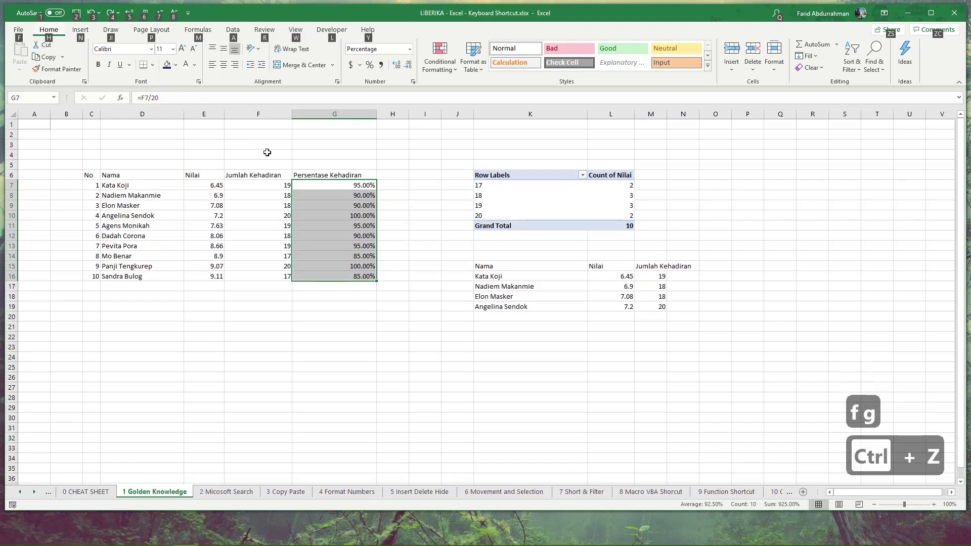
pyautogui.press('8')
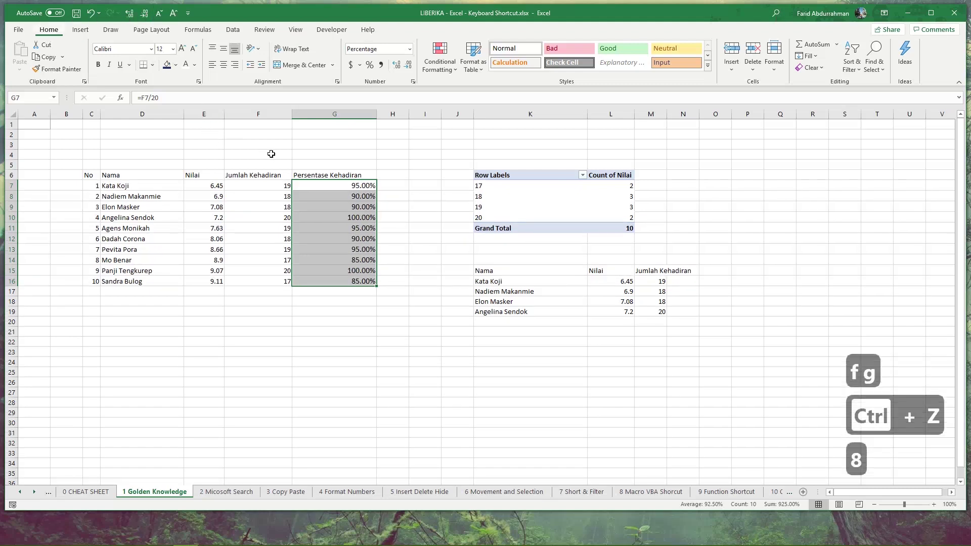
pyautogui.hotkey('alt', '8')
pyautogui.hotkey('alt', '8')
pyautogui.hotkey('alt', '7')
pyautogui.hotkey('alt', '7')
pyautogui.hotkey('alt', '7')
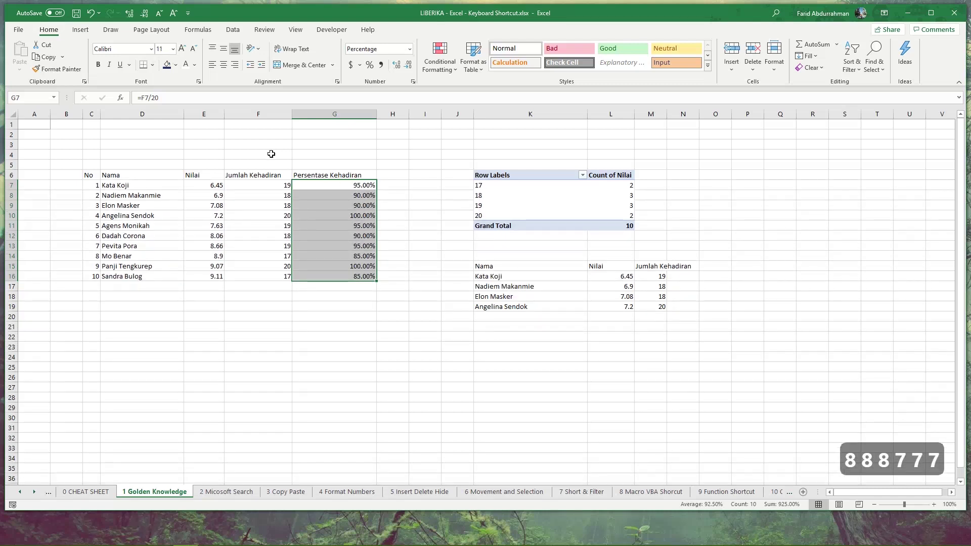
# Add the Borders command to the Quick Access Toolbar for all documents, placed after Increase Font Size.
pyautogui.click(426, 298)
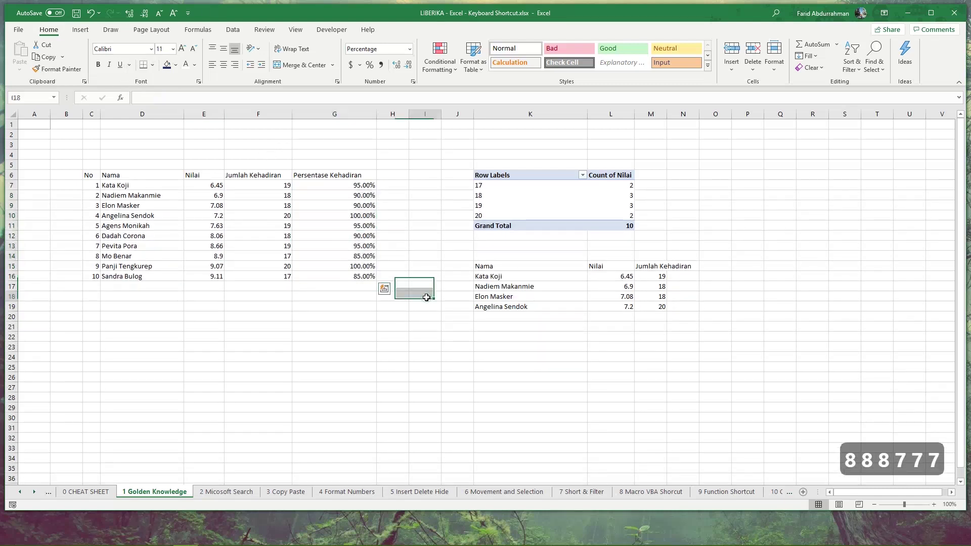
pyautogui.click(20, 31)
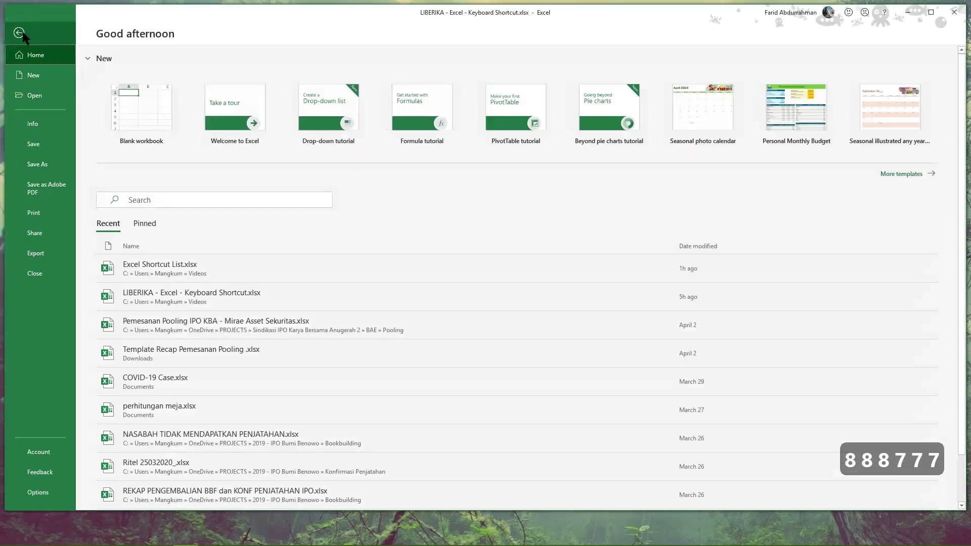
pyautogui.click(39, 493)
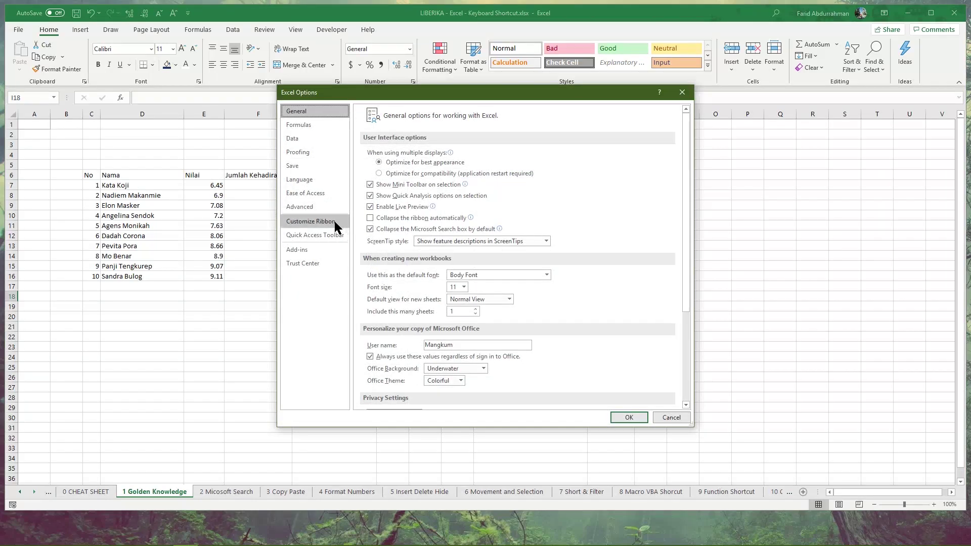
pyautogui.click(329, 237)
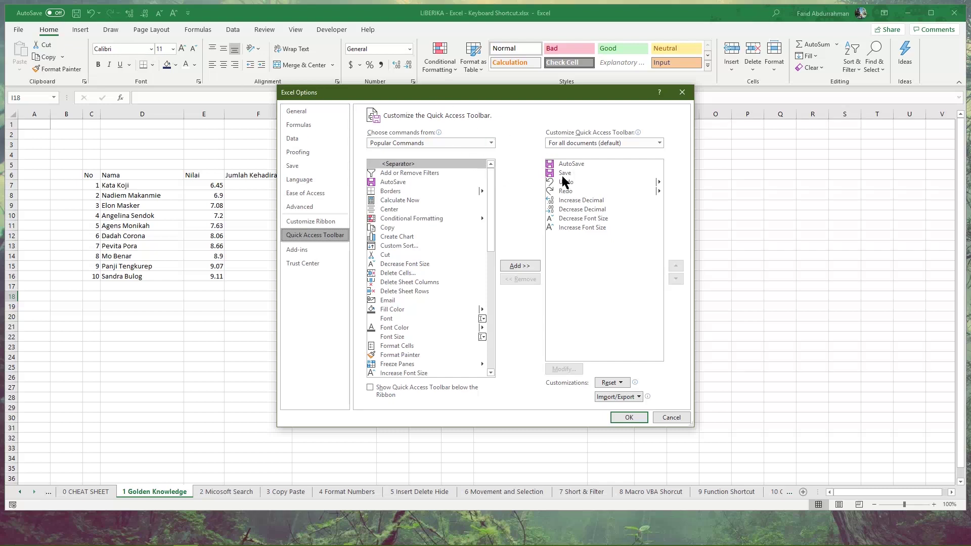
pyautogui.click(570, 229)
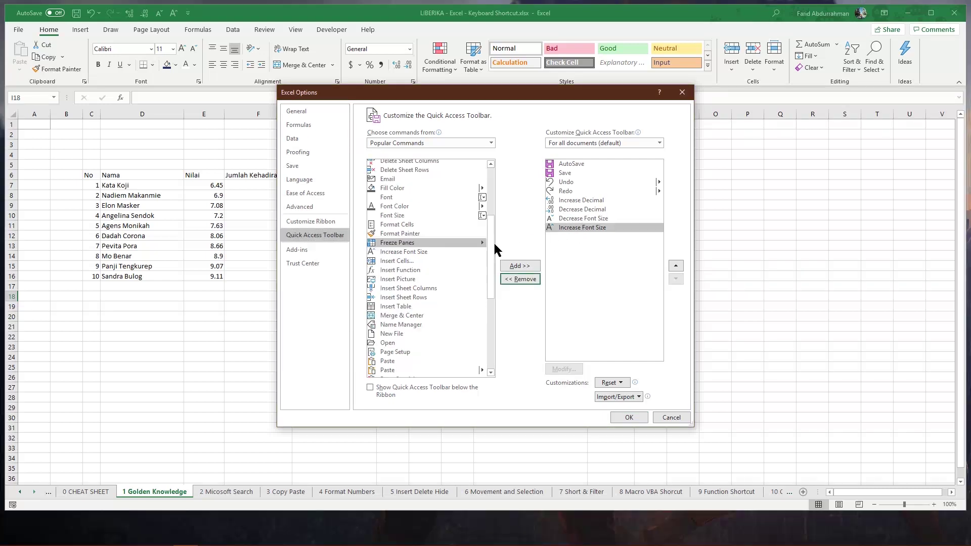
pyautogui.moveTo(490, 248); pyautogui.dragTo(493, 197)
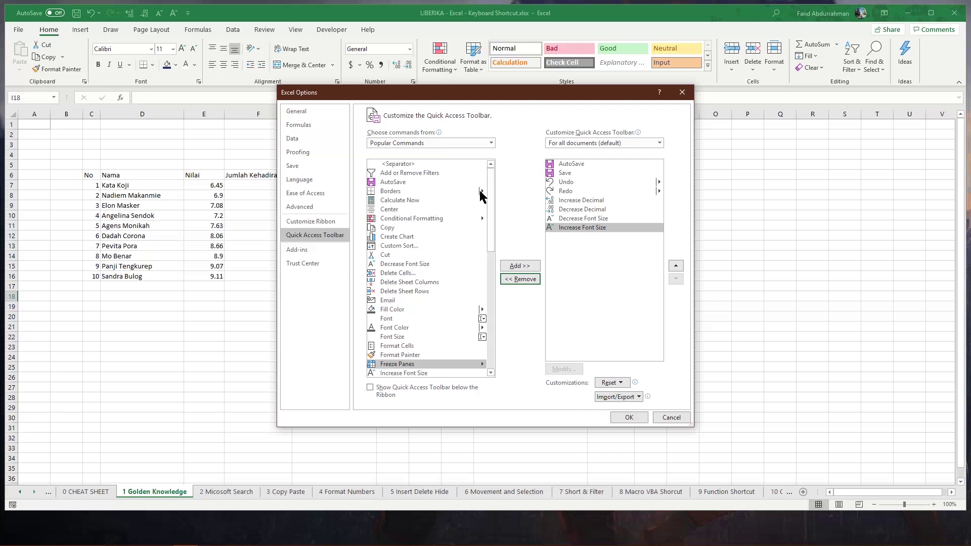
pyautogui.click(479, 192)
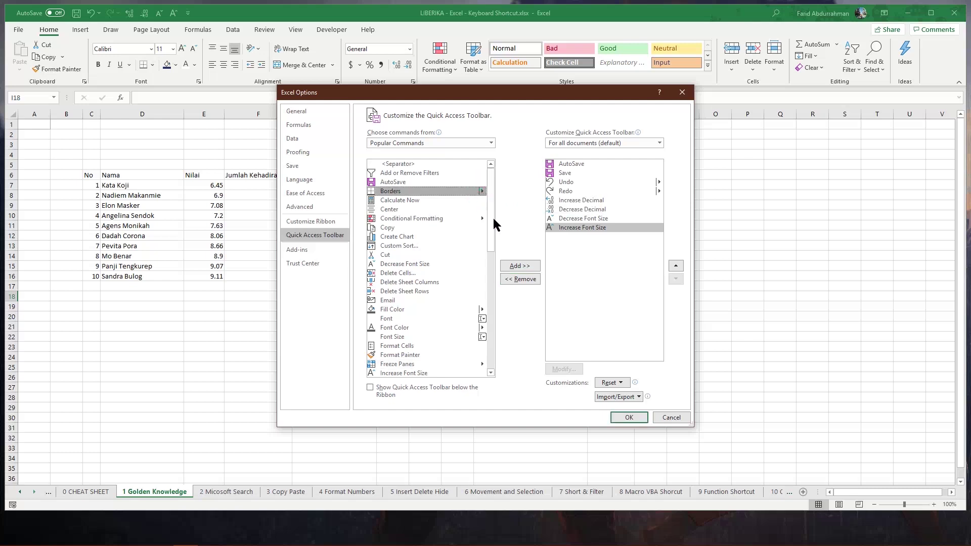
pyautogui.click(517, 268)
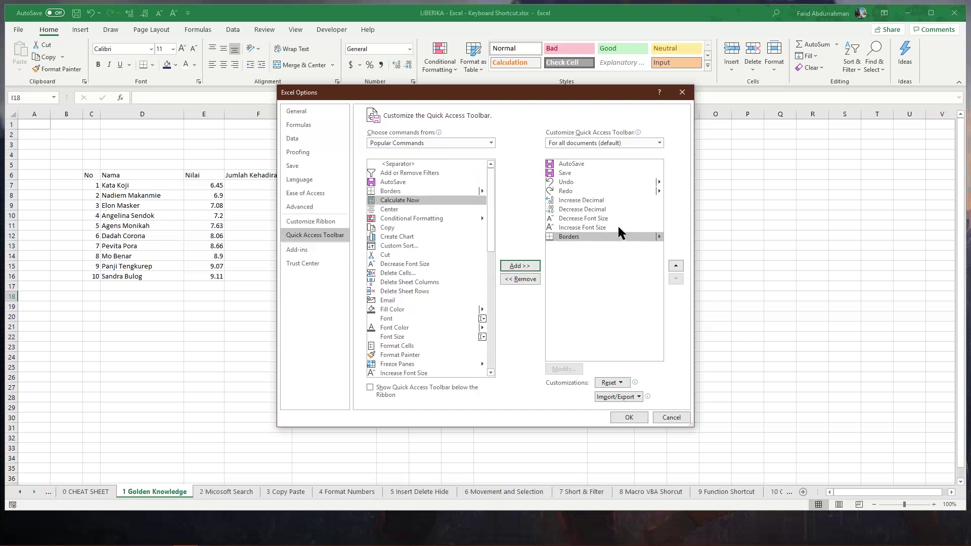
pyautogui.click(660, 236)
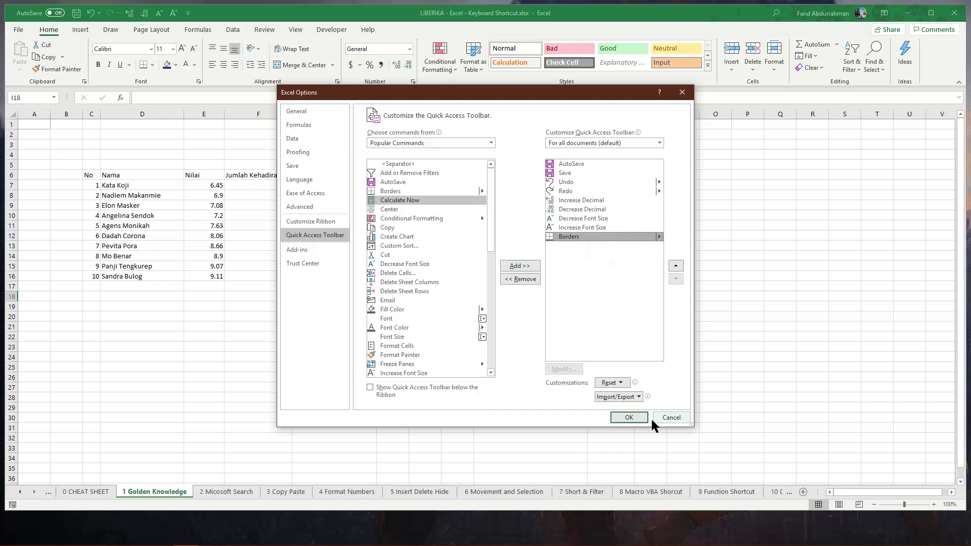
pyautogui.click(628, 418)
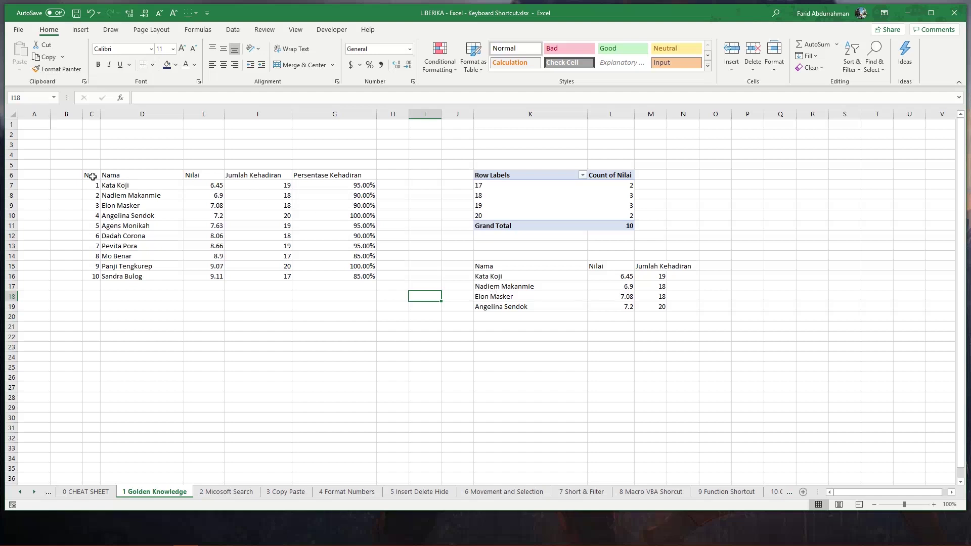
# Apply a Bottom Border to the header row C6:G6 using the Quick Access Borders command.
pyautogui.moveTo(93, 176); pyautogui.dragTo(365, 179)
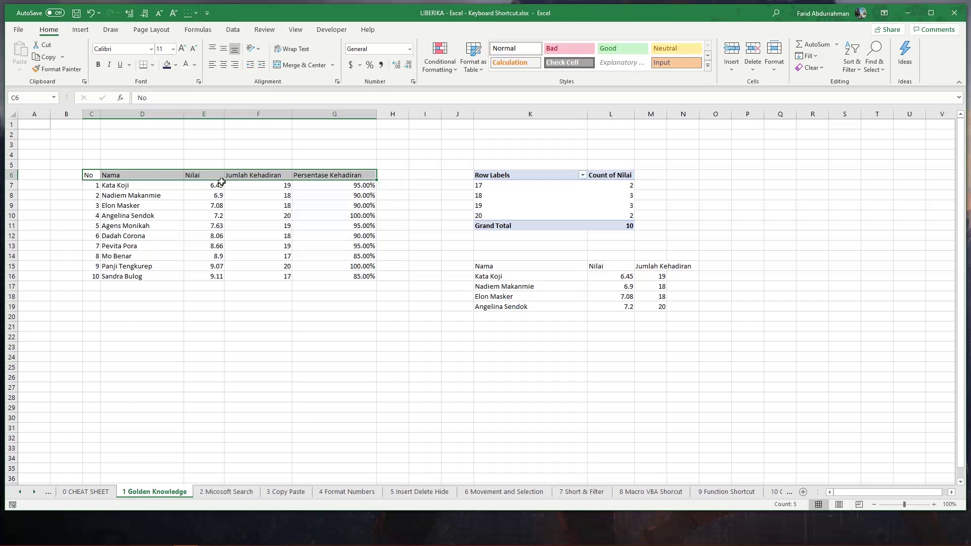
pyautogui.press('alt')
pyautogui.press('9')
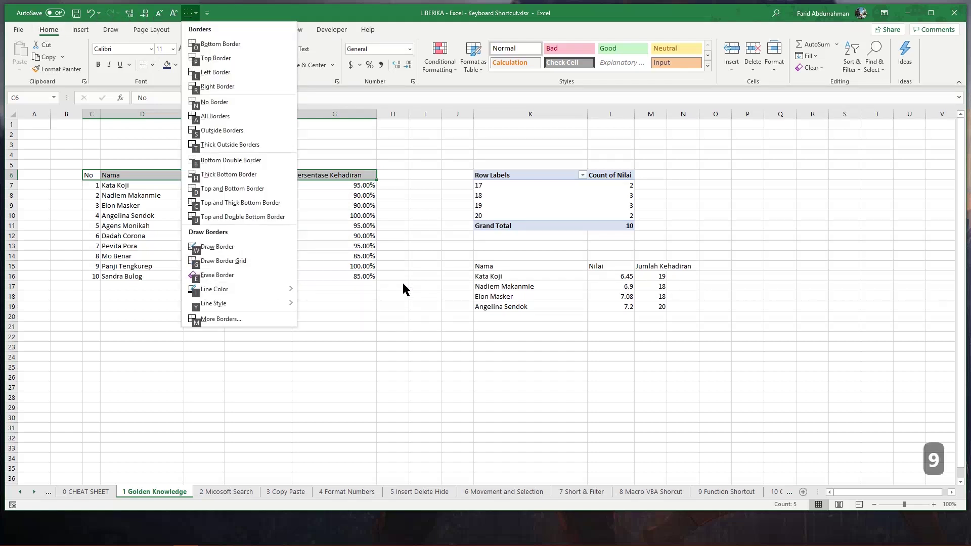
pyautogui.press('o')
pyautogui.press('Down')
pyautogui.press('Up')
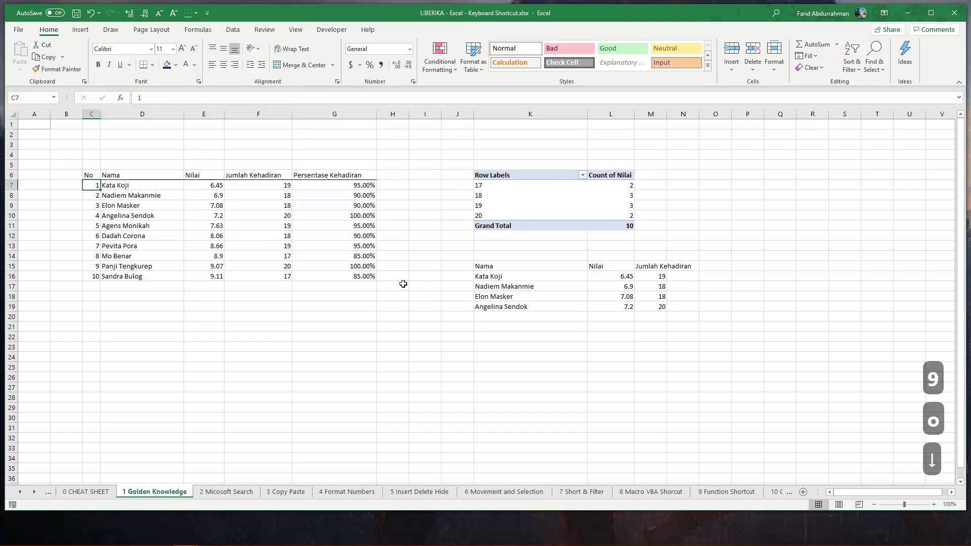
pyautogui.press('Up')
pyautogui.press('Down')
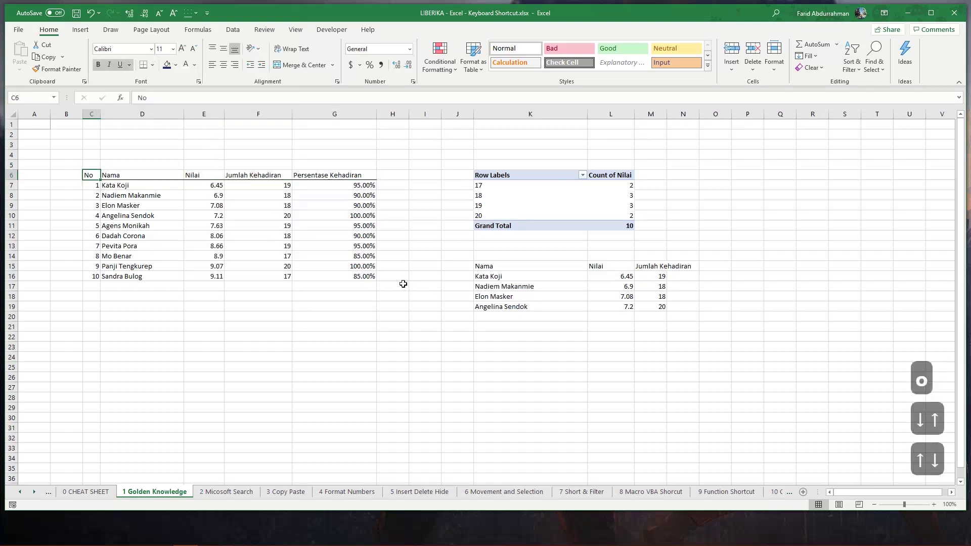
# Apply a Bottom Border to the table's last row, C16:G16, using the Quick Access Borders command.
pyautogui.press('Down')
pyautogui.press('Down')
pyautogui.press('Down')
pyautogui.press('Down')
pyautogui.press('Down')
pyautogui.press('Down')
pyautogui.press('Down')
pyautogui.press('Down')
pyautogui.press('Down')
pyautogui.press('Down')
pyautogui.press('Down')
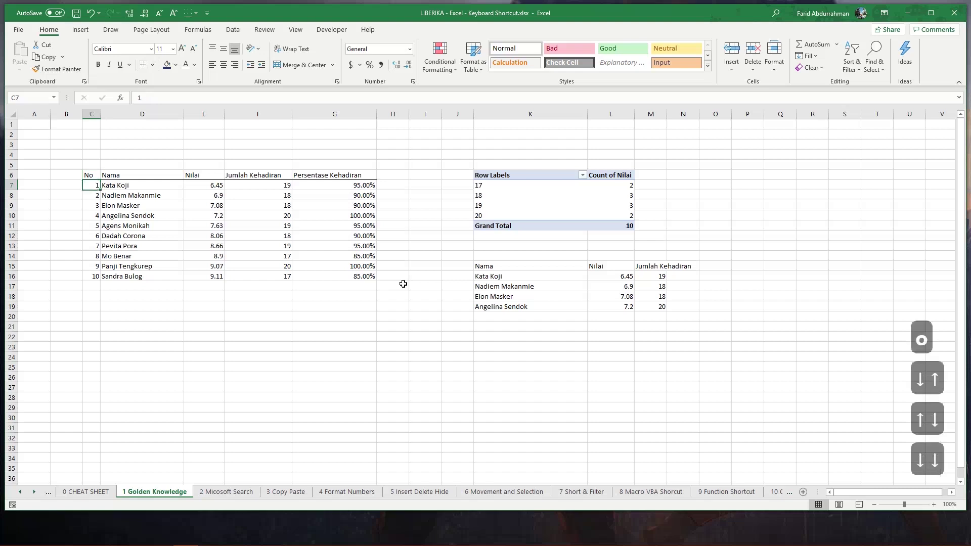
pyautogui.press('Up')
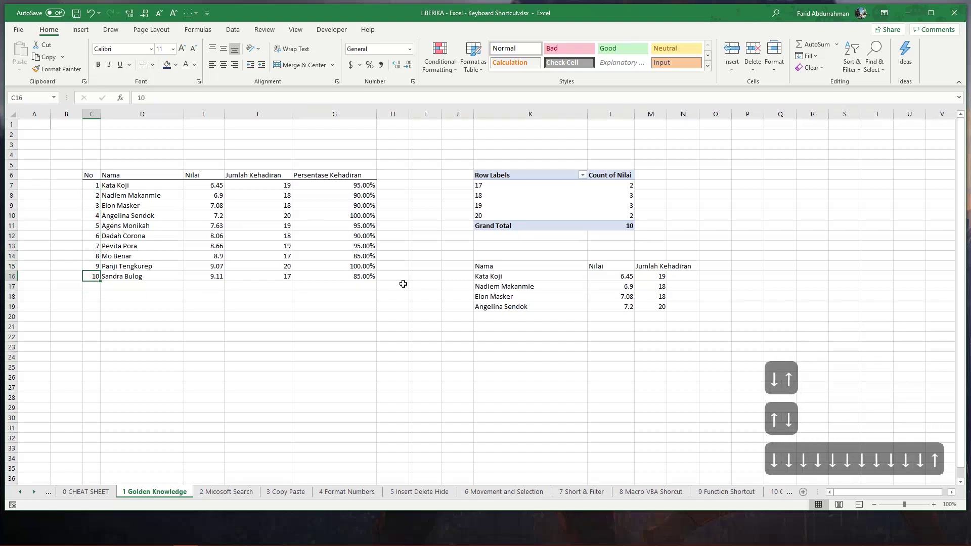
pyautogui.hotkey('ctrl', 'shift', 'Right')
pyautogui.press('alt')
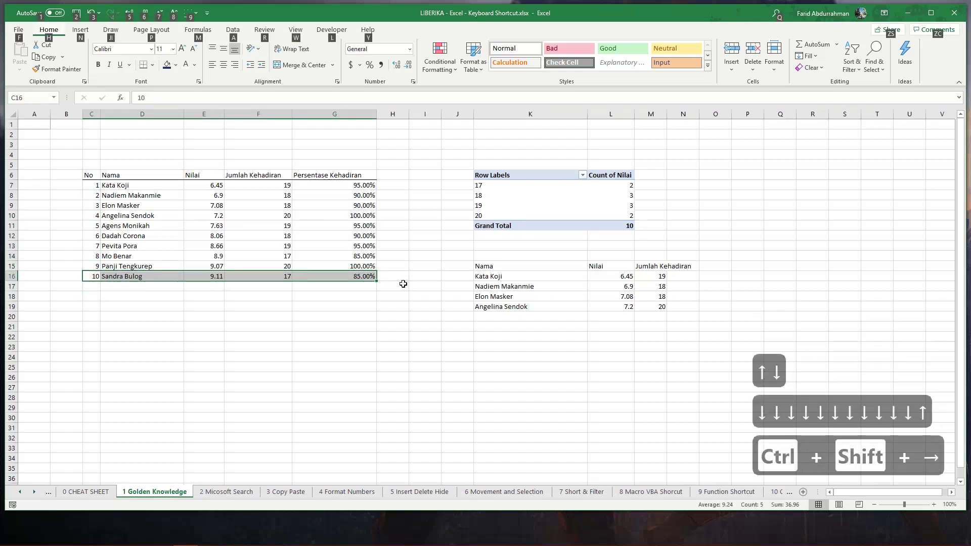
pyautogui.press('9')
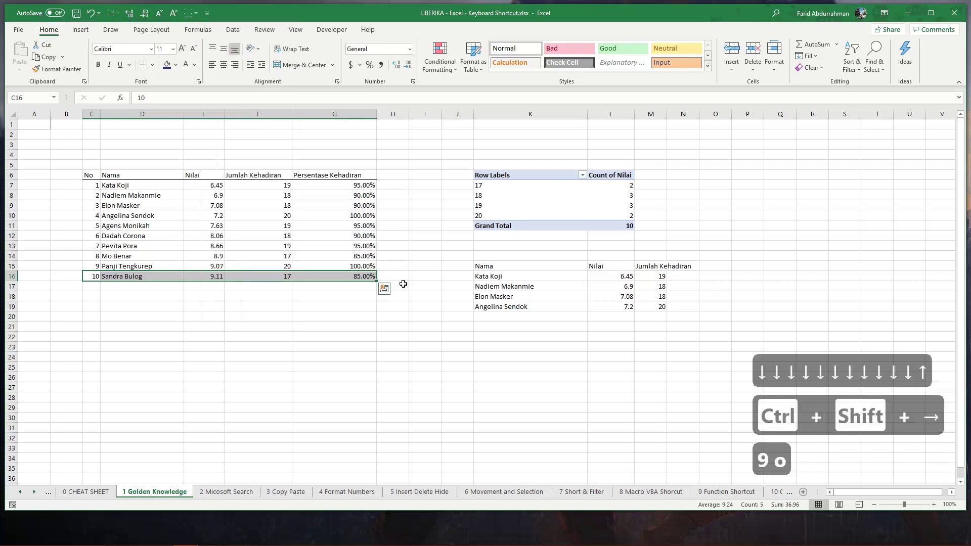
pyautogui.click(406, 236)
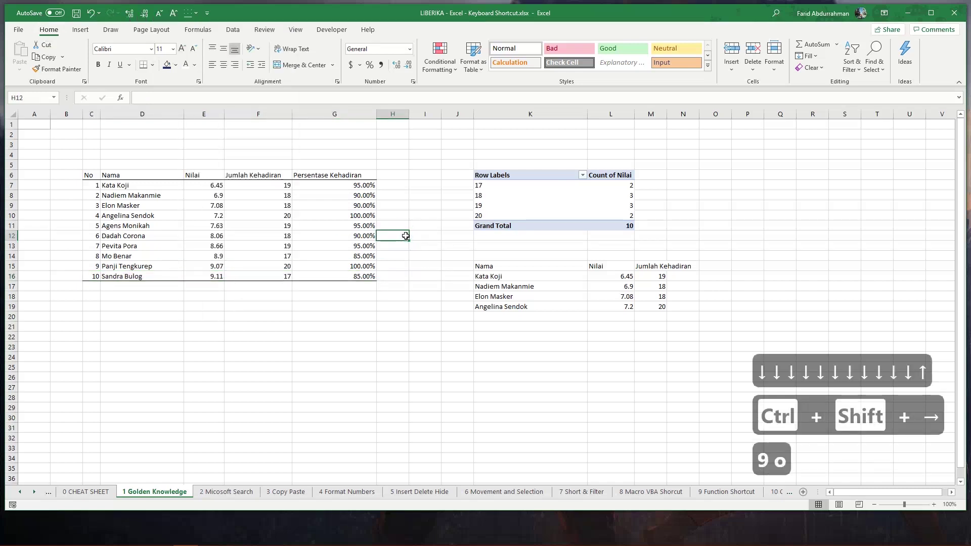
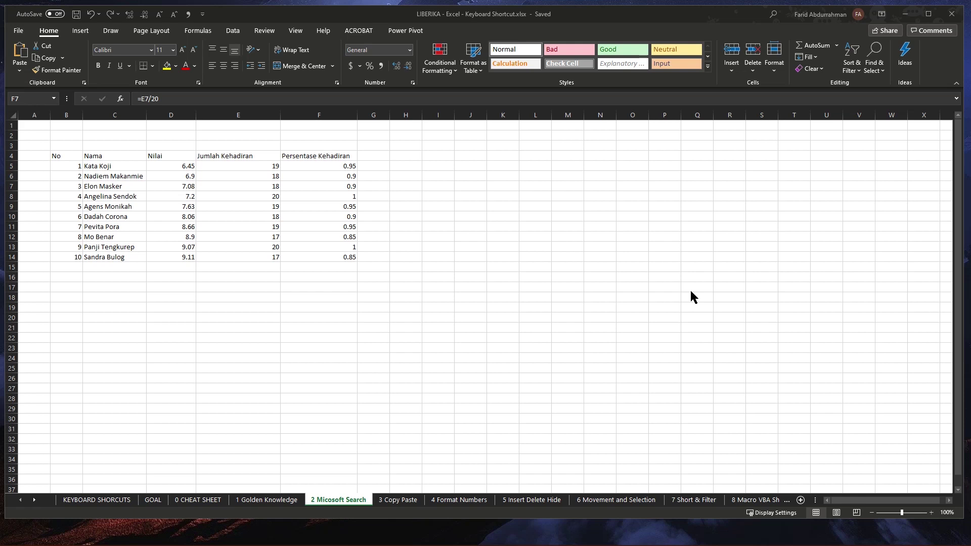
# On the 2 Micosoft Search sheet, examine Microsoft Search's recent and suggested actions, and select the Persentase Kehadiran values in F5:F14.
pyautogui.click(774, 15)
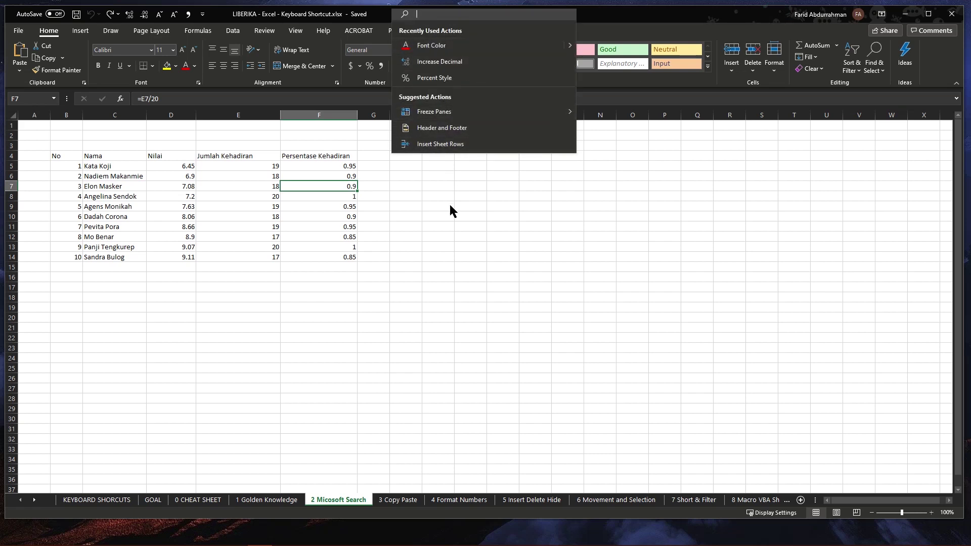
pyautogui.press('Escape')
pyautogui.moveTo(343, 167); pyautogui.dragTo(337, 255)
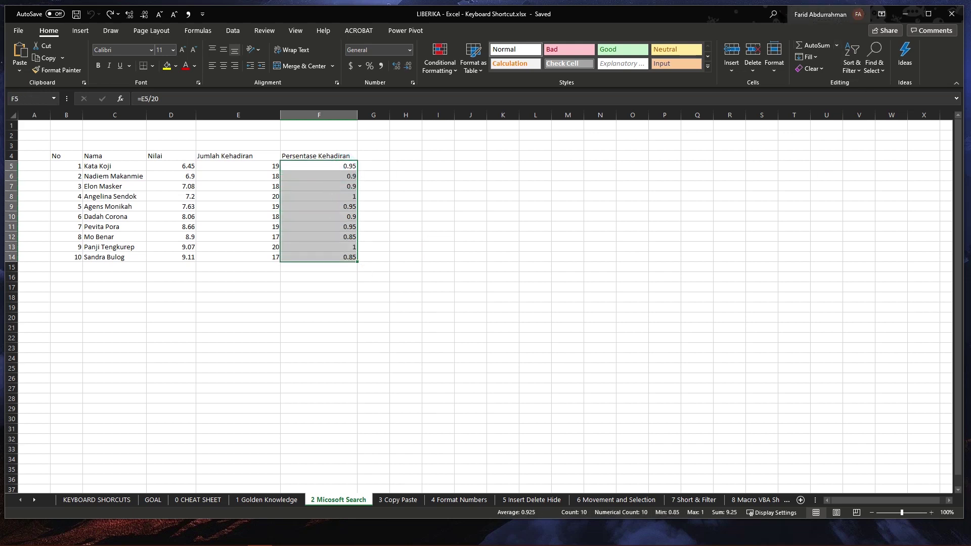
pyautogui.click(773, 14)
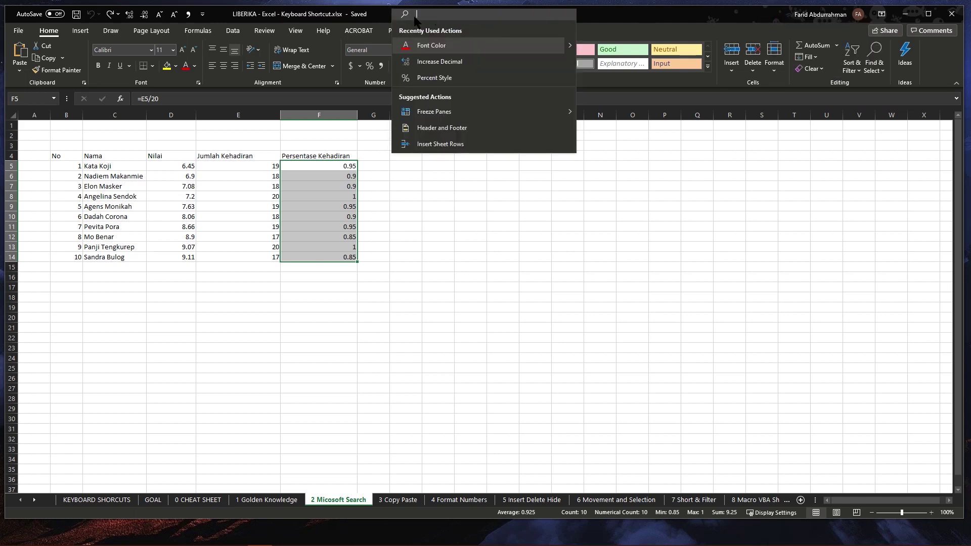
pyautogui.press('Escape')
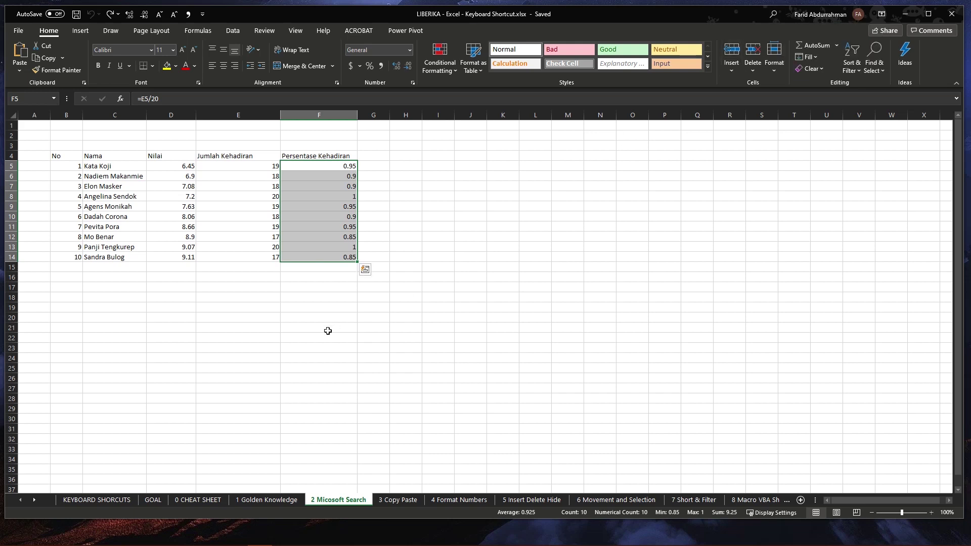
# Format F5:F14 with Percent Style by looking up "perc" in Microsoft Search.
pyautogui.hotkey('alt', 'q')
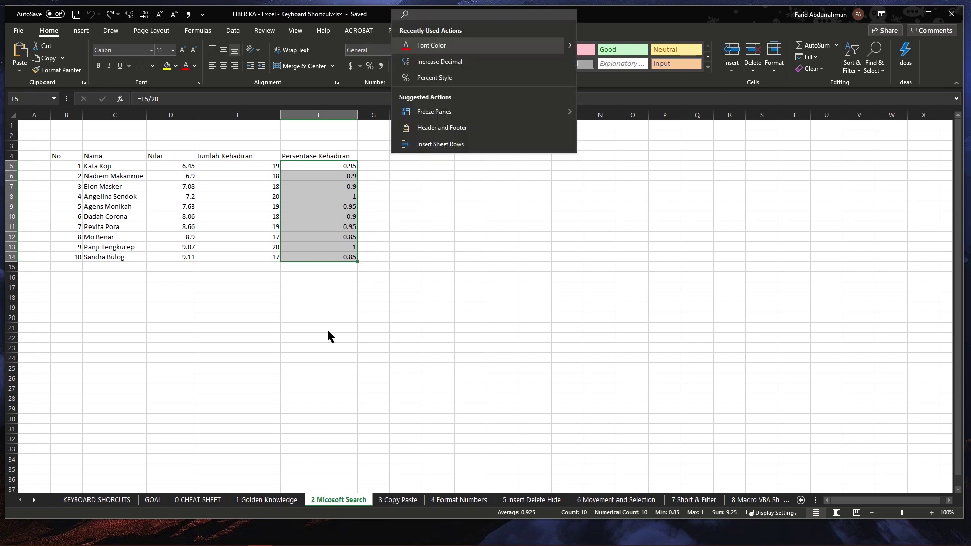
pyautogui.write('perc')
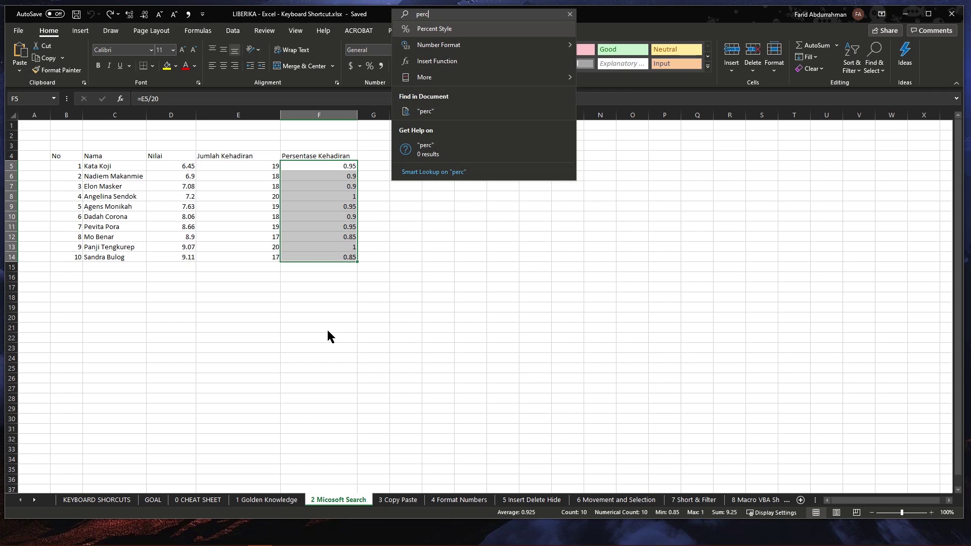
pyautogui.press('Return')
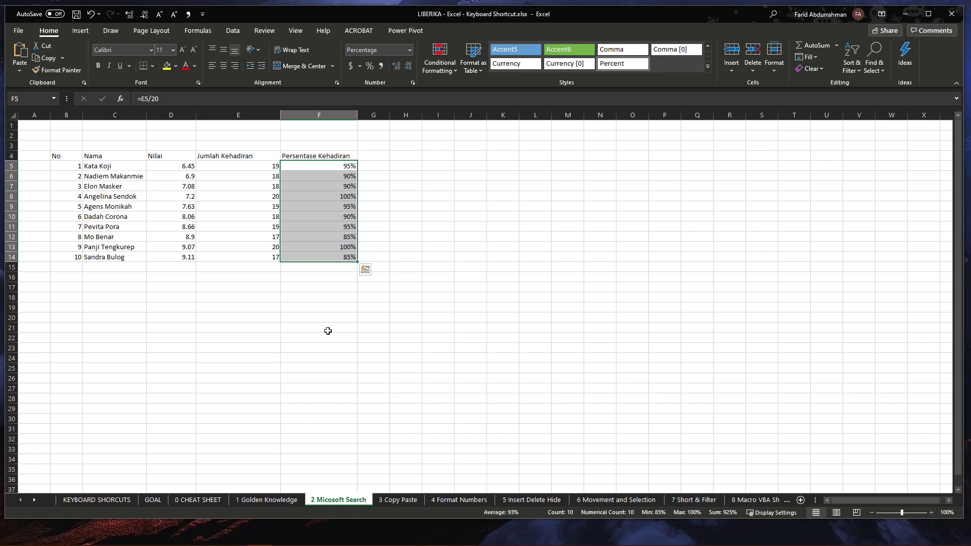
# Add one decimal place to the percentages in F5:F14 with Increase Decimal, looked up as "increase de" in Microsoft Search.
pyautogui.hotkey('alt', 'q')
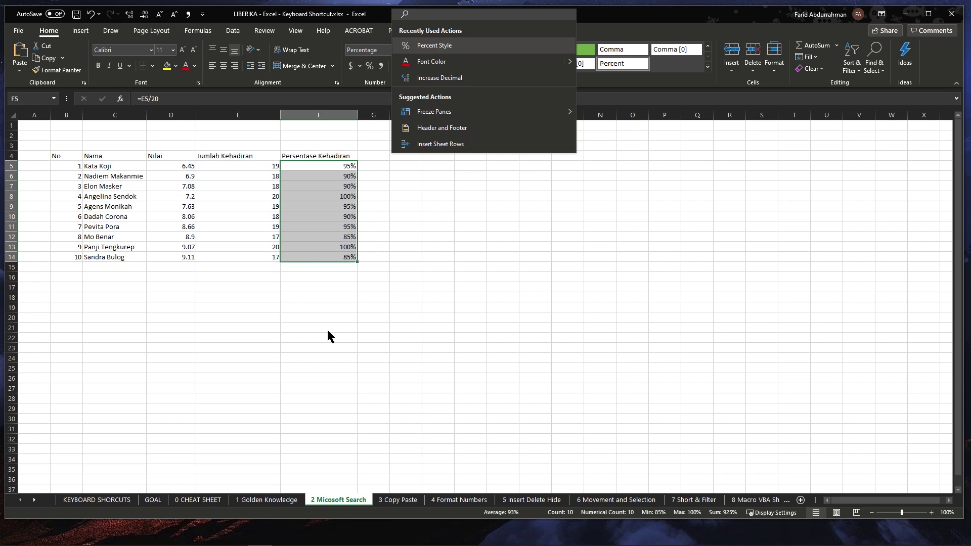
pyautogui.write('increase de')
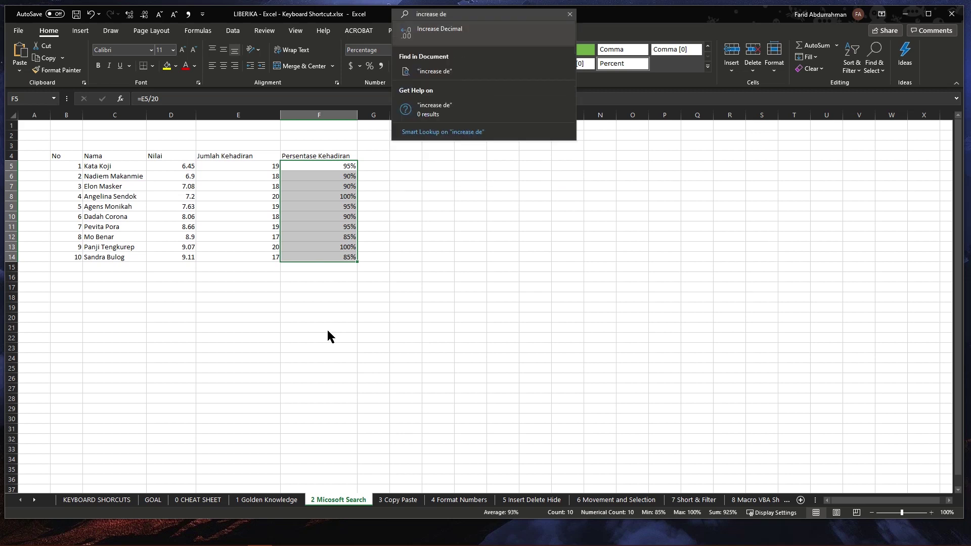
pyautogui.press('Return')
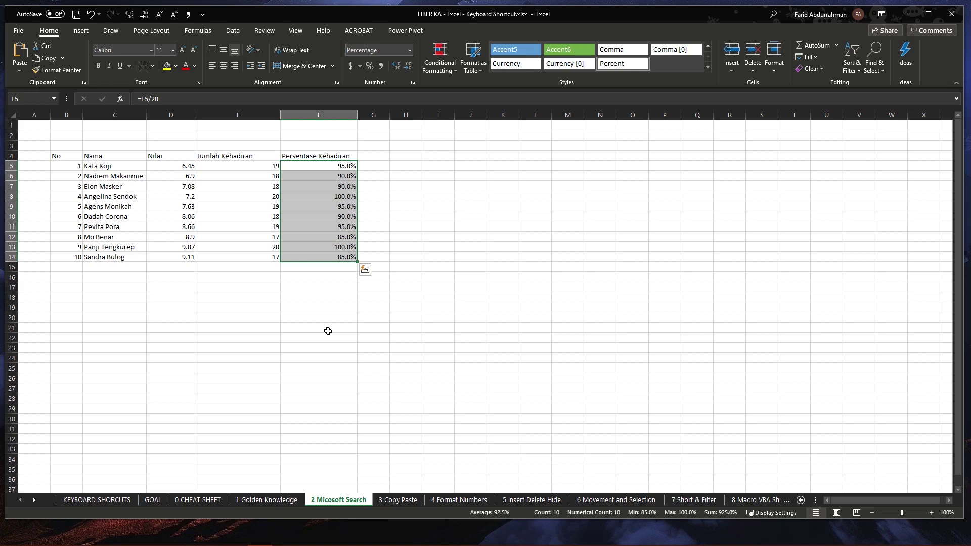
# Add a second decimal place to F5:F14 by looking up Increase Decimal as "decimal incr" in Microsoft Search.
pyautogui.hotkey('alt', 'q')
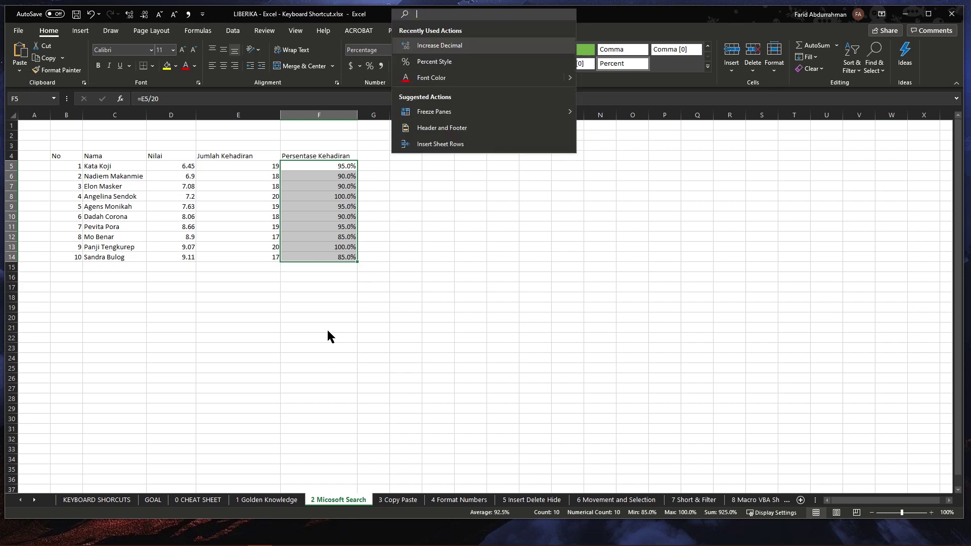
pyautogui.write('d')
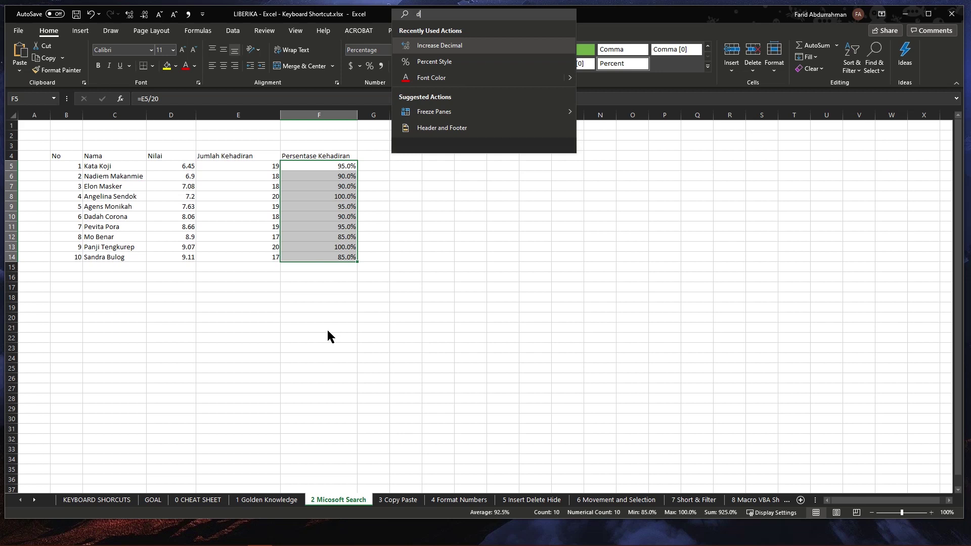
pyautogui.write('ecima')
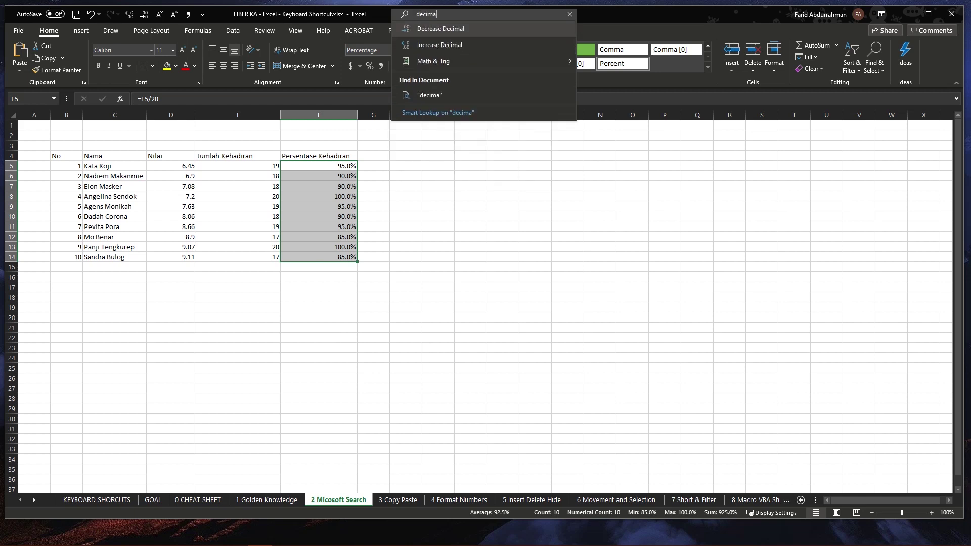
pyautogui.write('l incr')
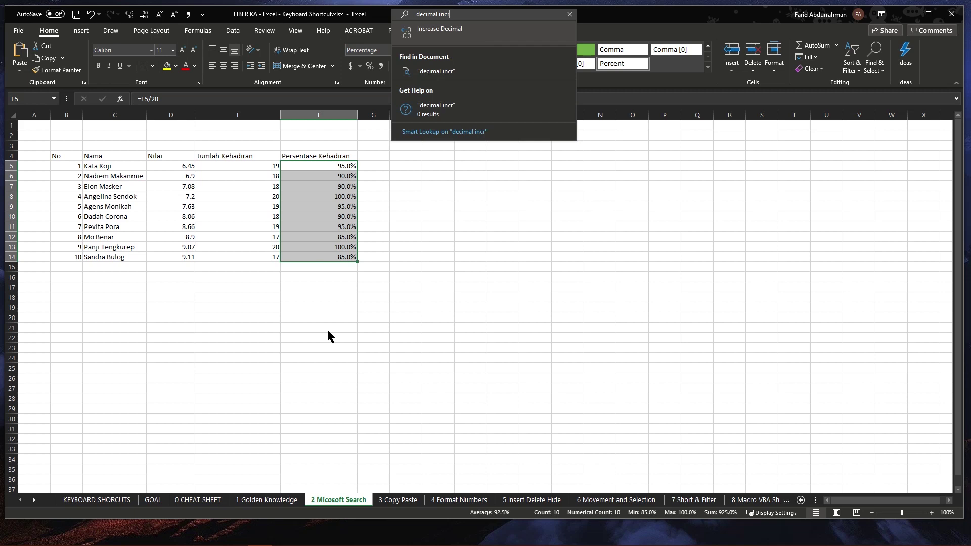
pyautogui.press('Return')
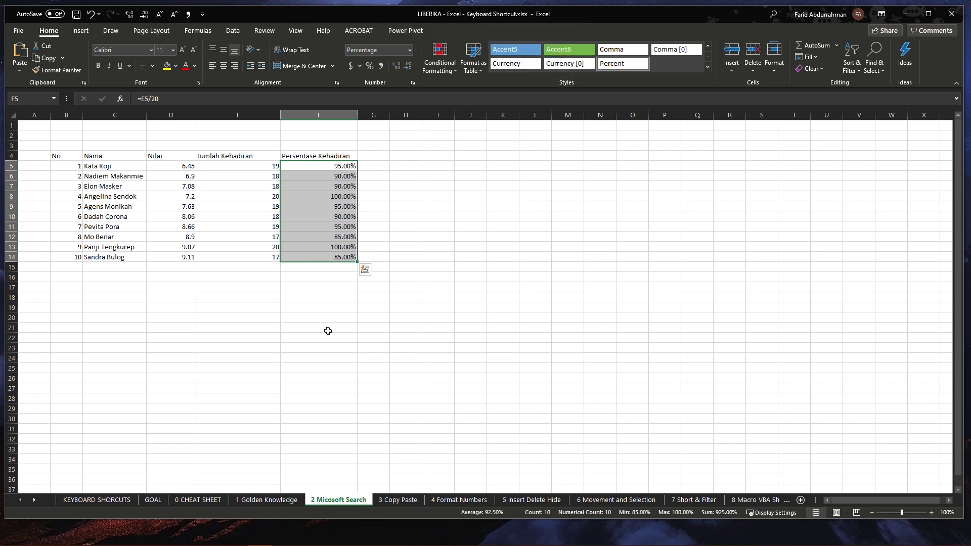
# Sort the table data C4:F14 in ascending order by Nama, looking up "sort" in Microsoft Search.
pyautogui.hotkey('ctrl', 'a')
pyautogui.hotkey('alt', 'q')
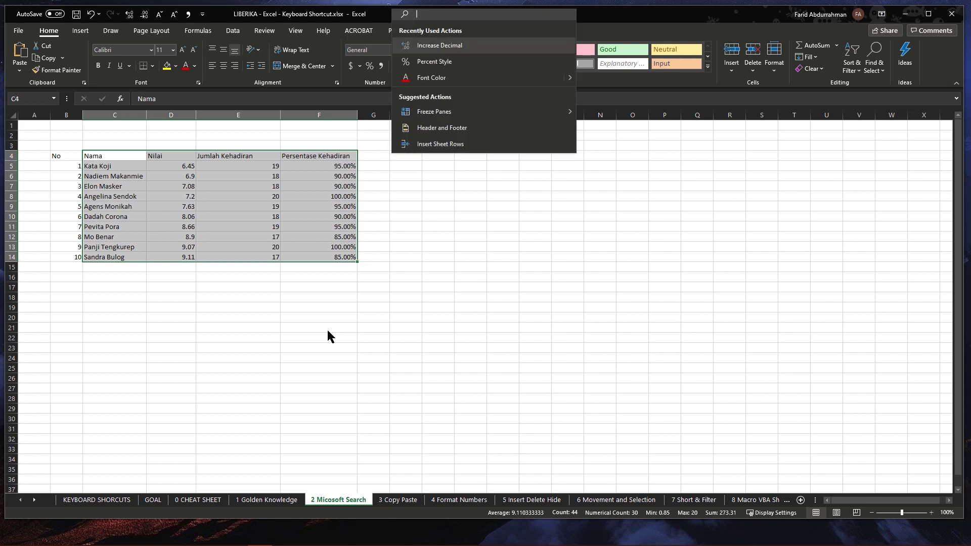
pyautogui.write('sort')
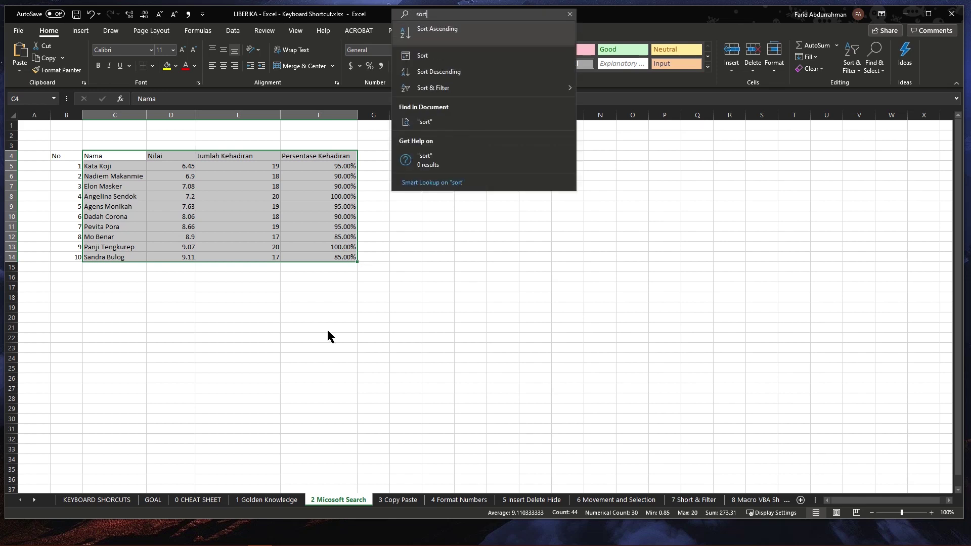
pyautogui.press('Return')
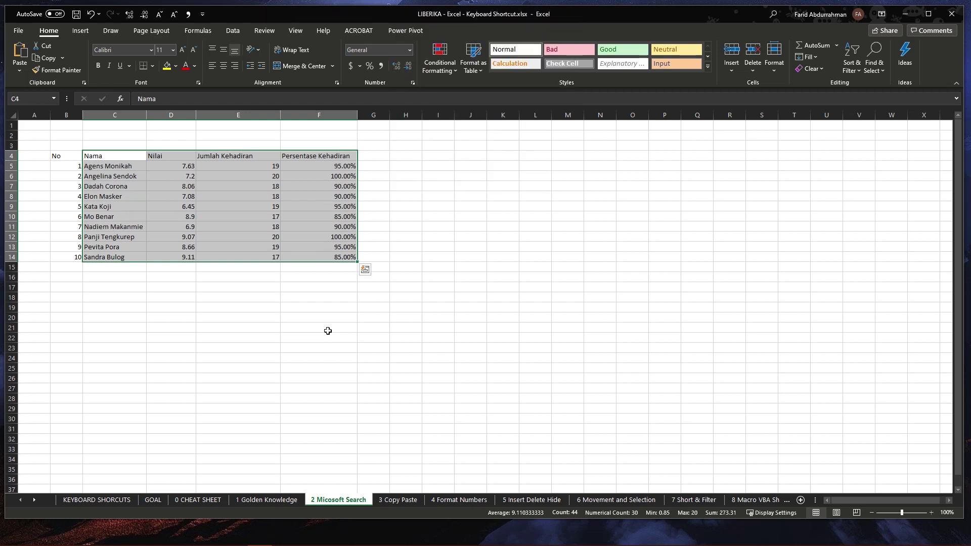
pyautogui.hotkey('ctrl', 'z')
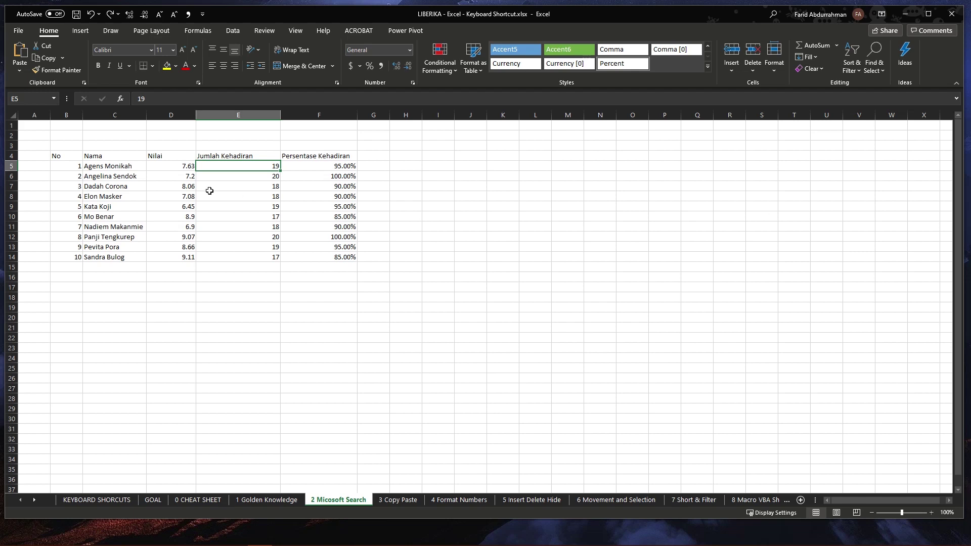
pyautogui.click(176, 66)
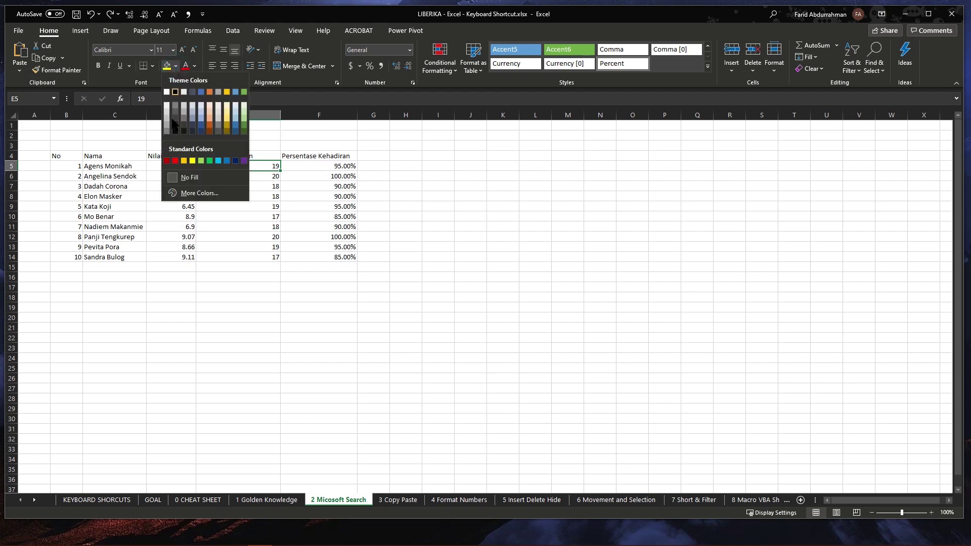
pyautogui.click(371, 68)
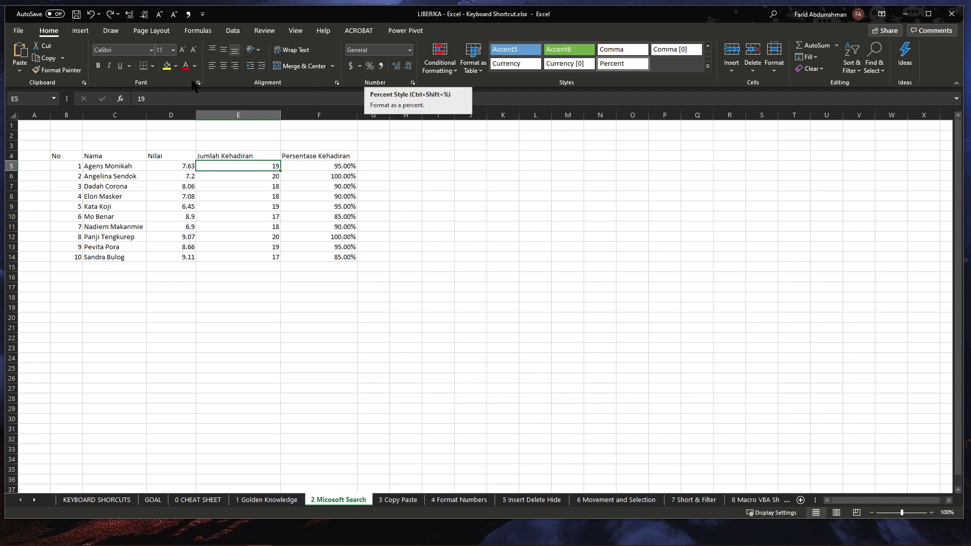
pyautogui.click(175, 66)
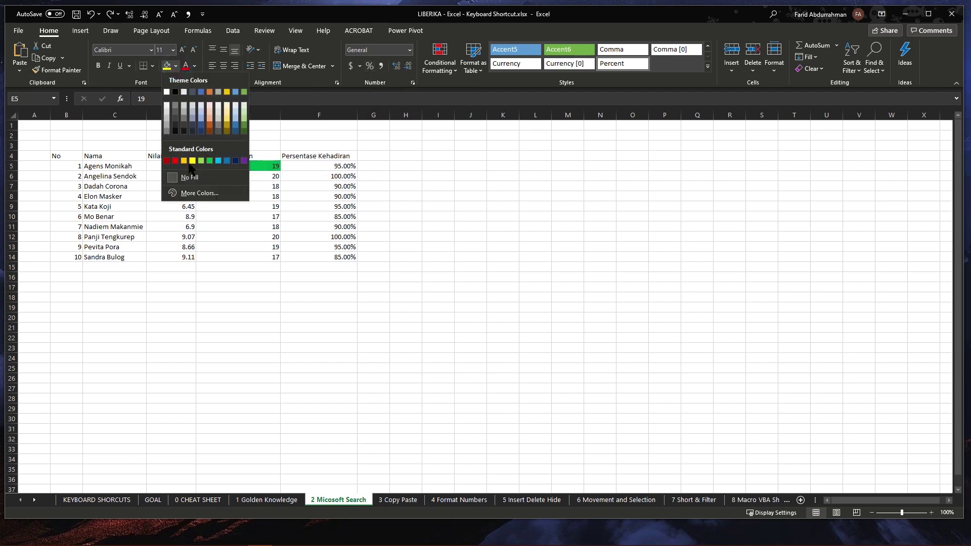
pyautogui.press('Escape')
# Fill the header row B4:F4 with the medium blue theme color by looking up "fill co" in Microsoft Search.
pyautogui.click(66, 156)
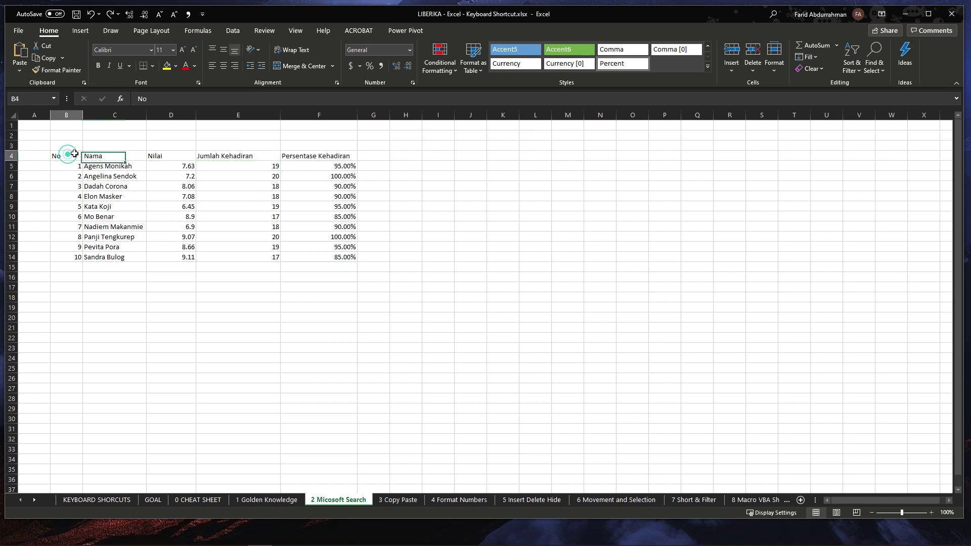
pyautogui.hotkey('ctrl', 'shift', 'Right')
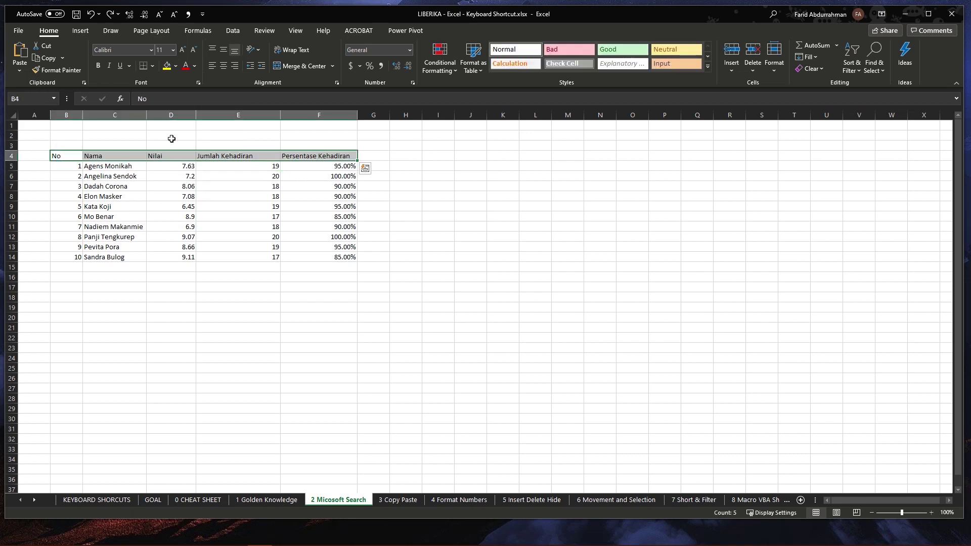
pyautogui.hotkey('alt', 'q')
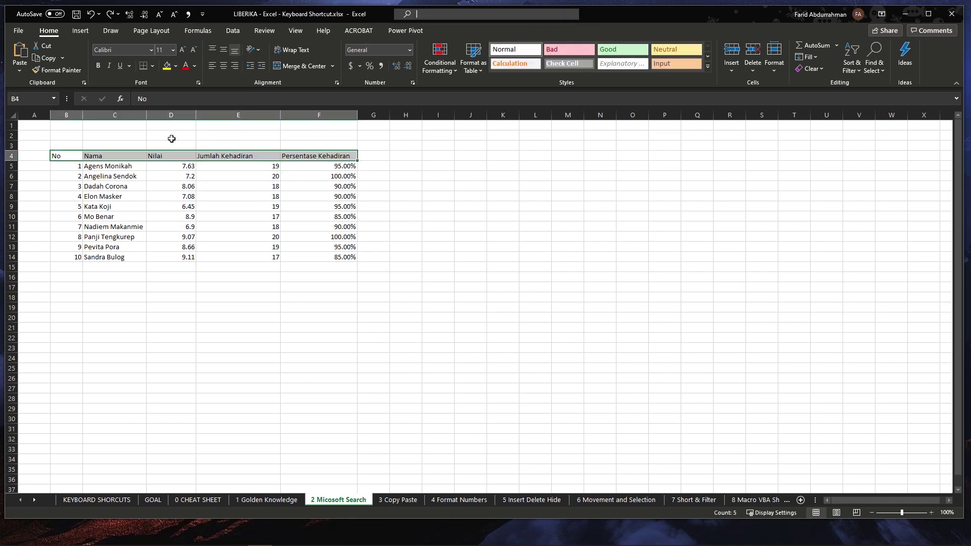
pyautogui.write('fill co')
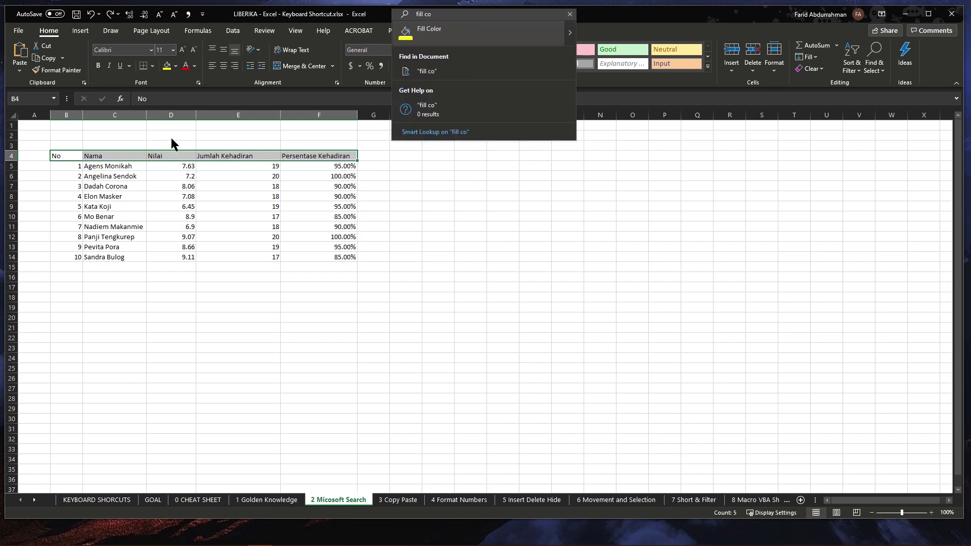
pyautogui.press('Right')
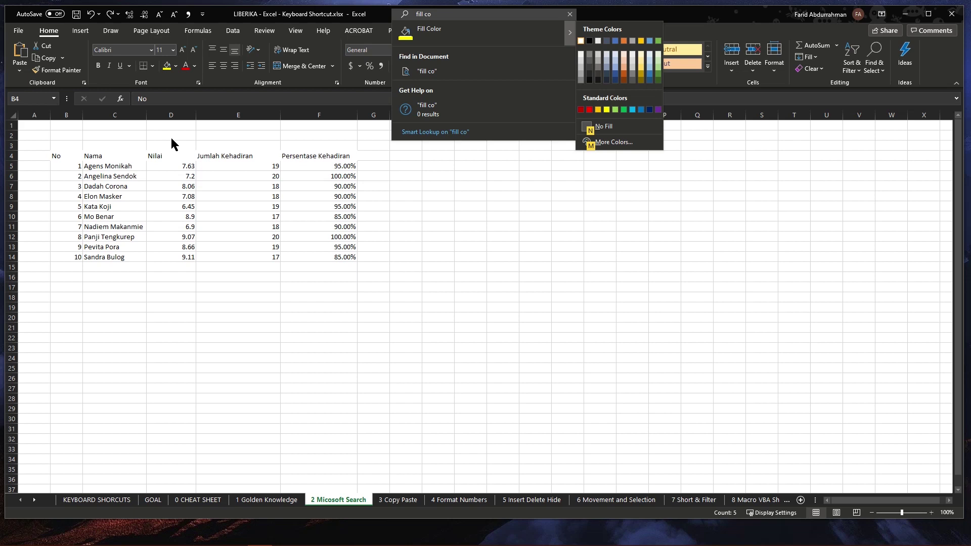
pyautogui.press('Right')
pyautogui.press('Right')
pyautogui.press('Right')
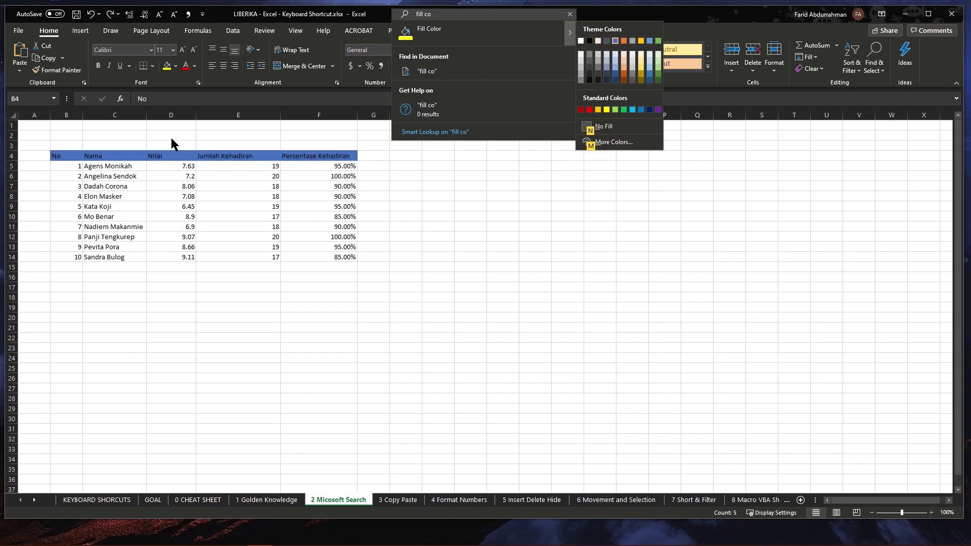
pyautogui.press('Return')
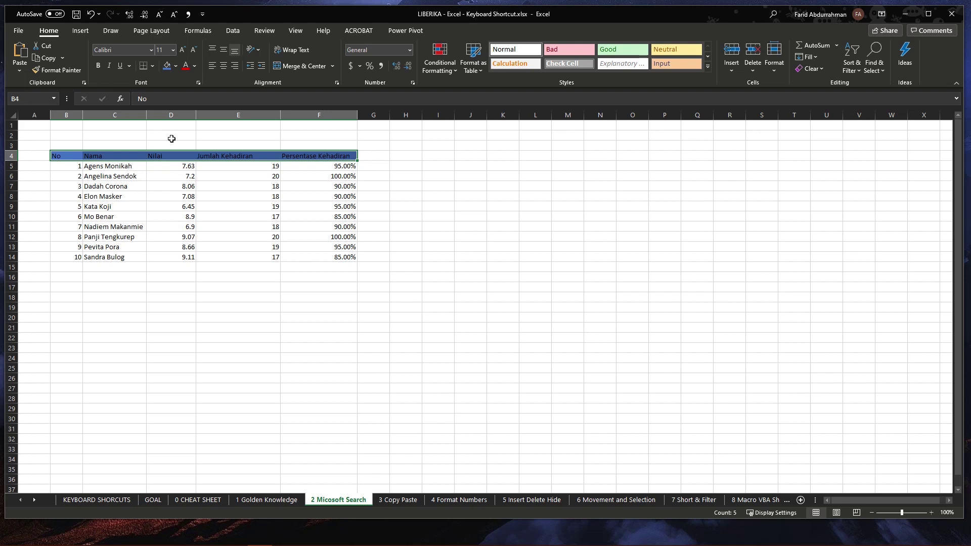
# Make the header row B4:F4 bold by looking up "bol" in Microsoft Search.
pyautogui.hotkey('alt', 'q')
pyautogui.write('bol')
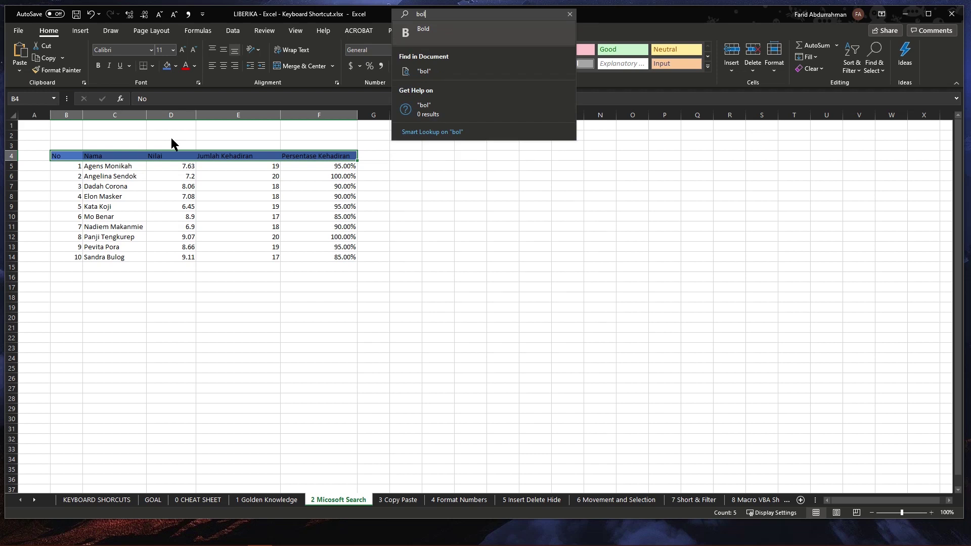
pyautogui.press('Return')
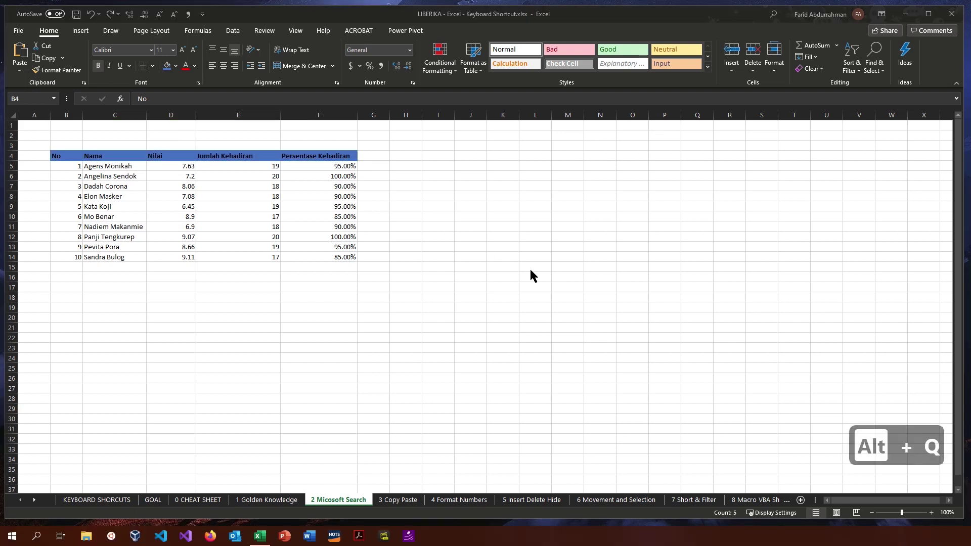
# Set the font color of the header row B4:F4 to white by looking up "font co" in Microsoft Search.
pyautogui.hotkey('alt', 'q')
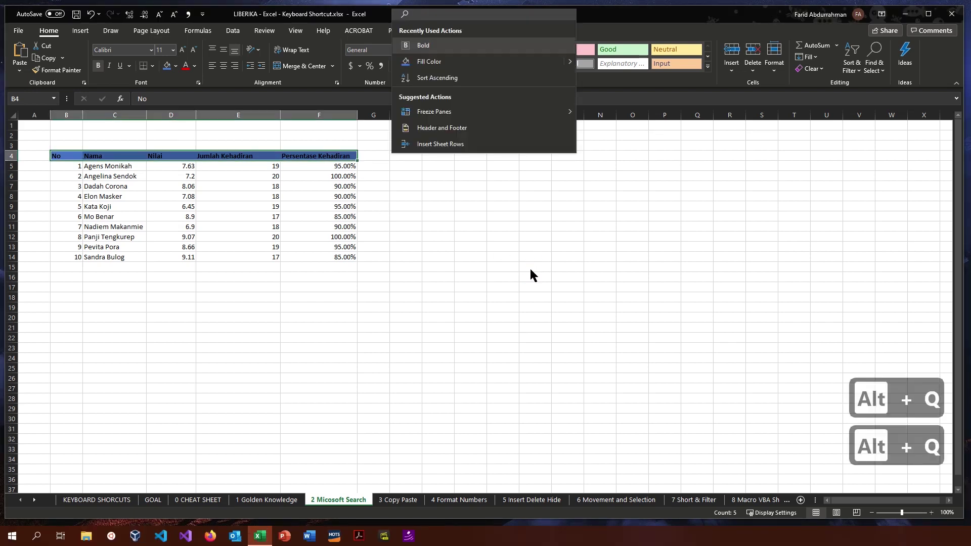
pyautogui.write('font co')
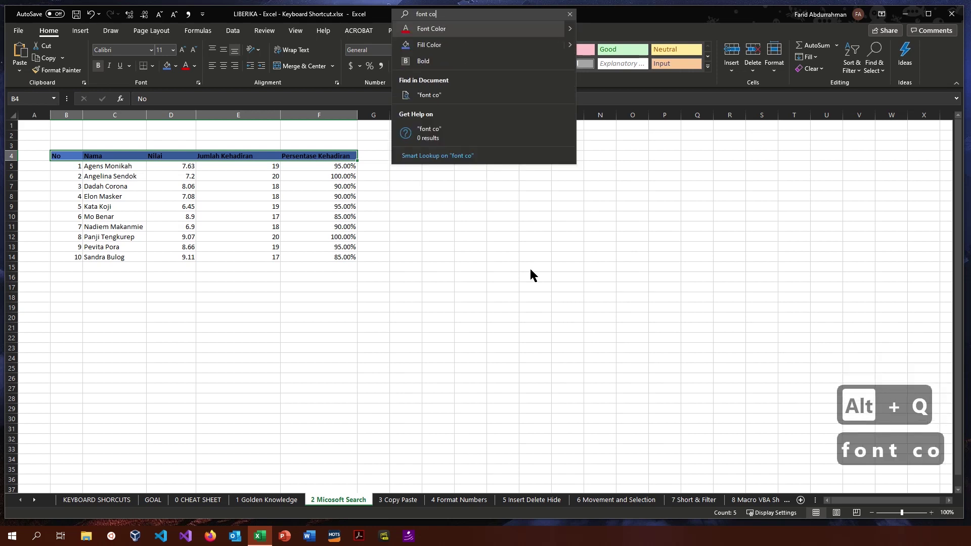
pyautogui.press('Down')
pyautogui.press('Right')
pyautogui.press('Down')
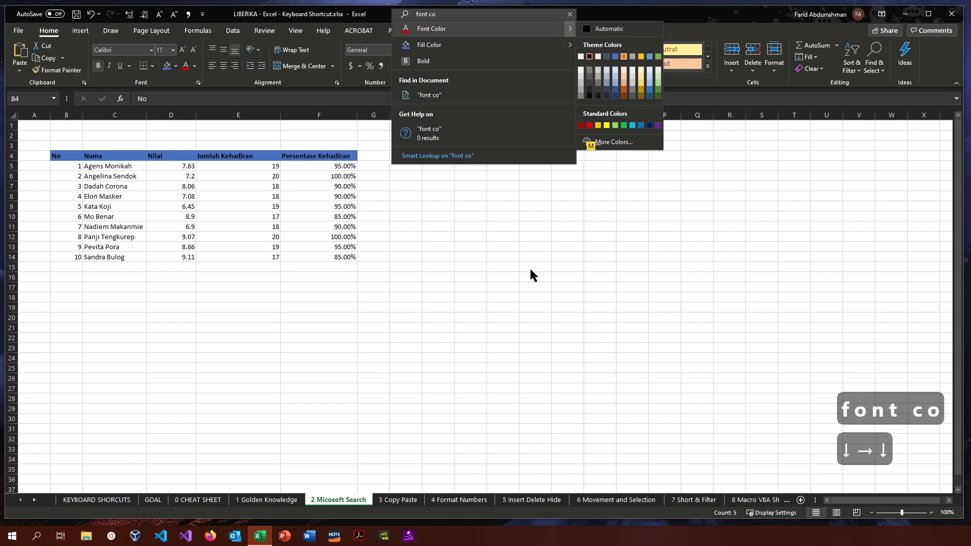
pyautogui.press('Left')
pyautogui.press('Left')
pyautogui.press('Left')
pyautogui.press('Left')
pyautogui.press('Left')
pyautogui.press('Return')
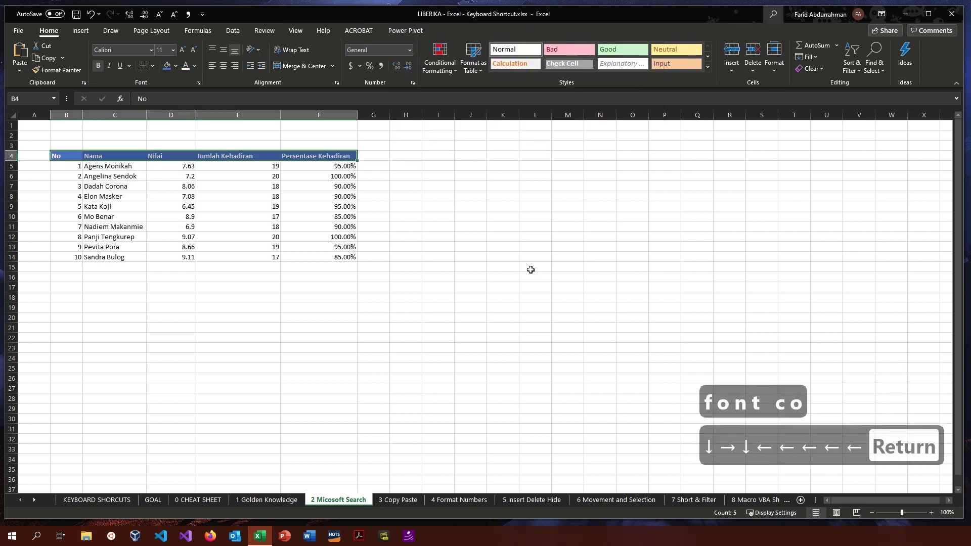
pyautogui.press('Up')
pyautogui.press('Down')
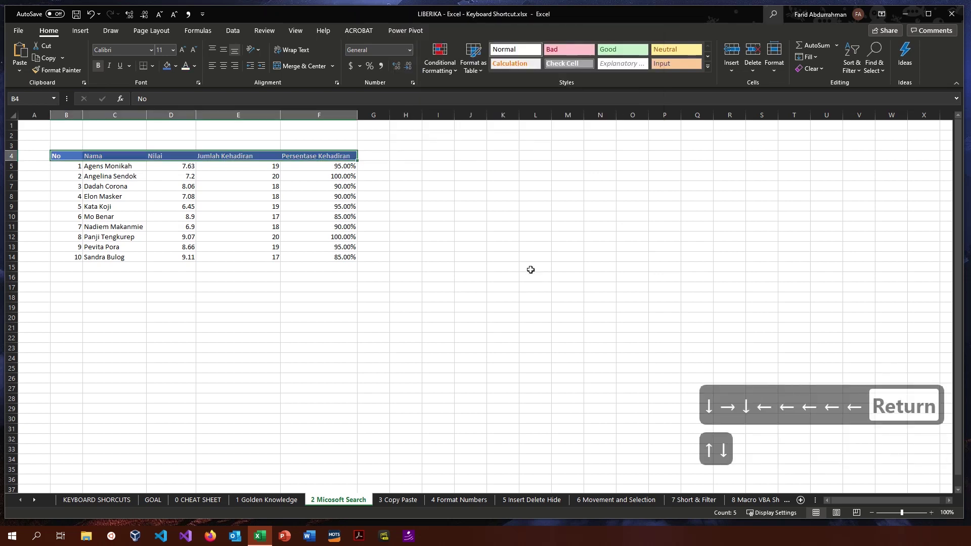
pyautogui.click(488, 234)
pyautogui.click(330, 177)
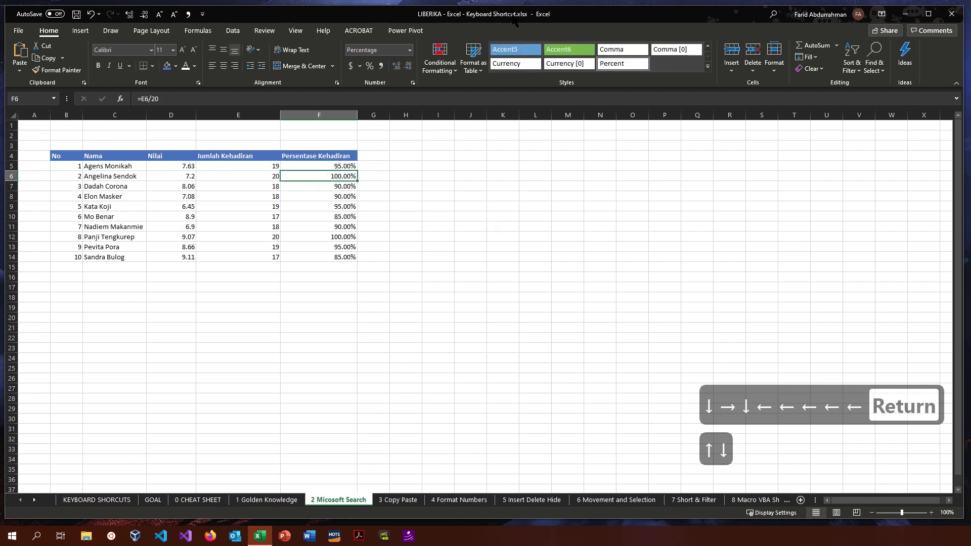